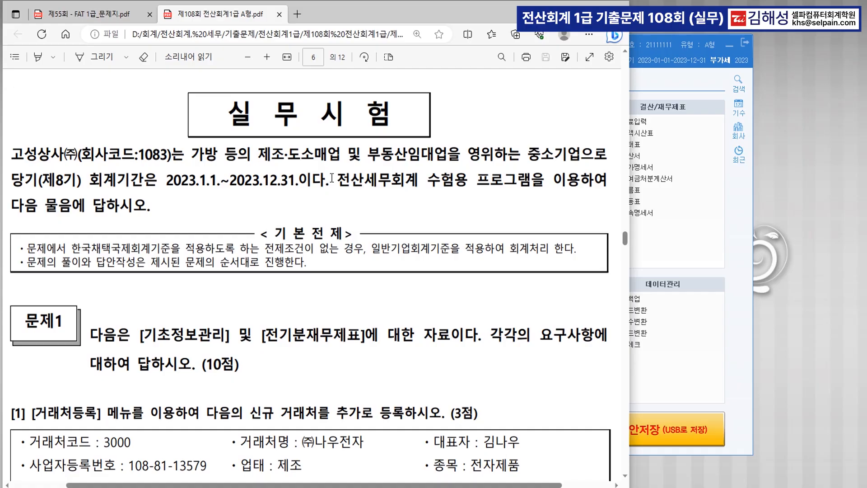
Step: Scroll the exam PDF to question [1] and highlight its 거래처등록 menu name
scroll(357, 177, "down", 3)
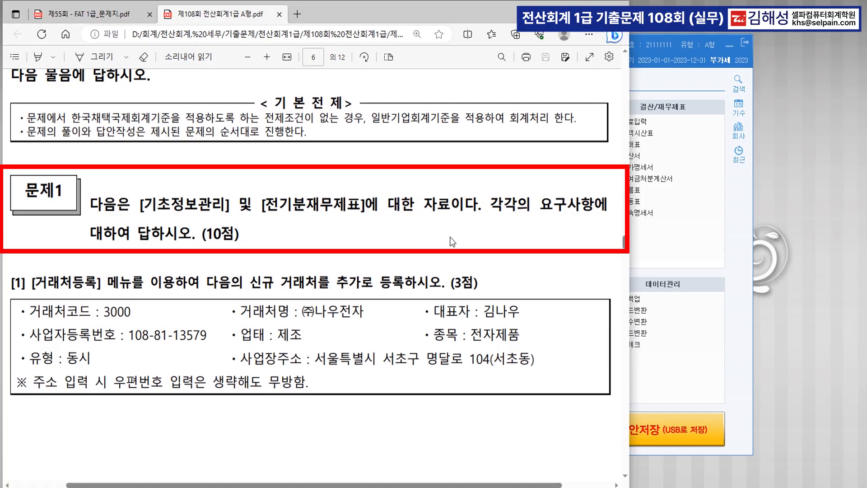
scroll(417, 237, "down", 3)
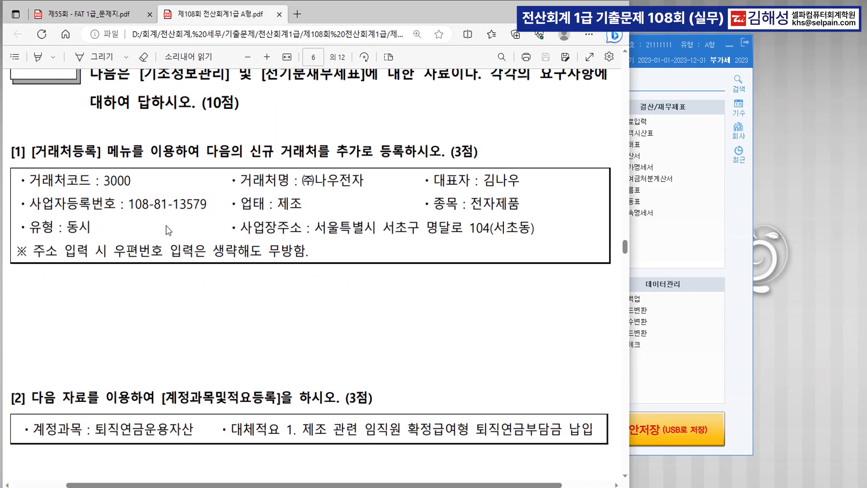
left_click_drag(31, 152, 99, 155)
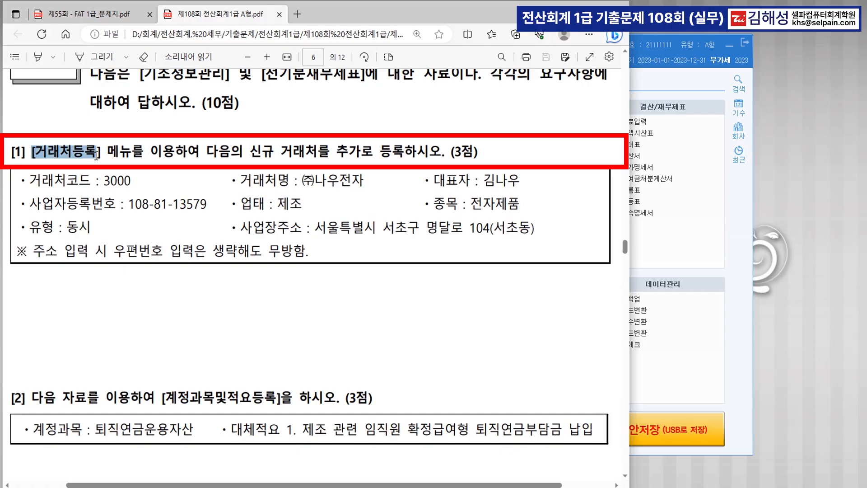
scroll(323, 171, "down", 3)
scroll(323, 171, "up", 3)
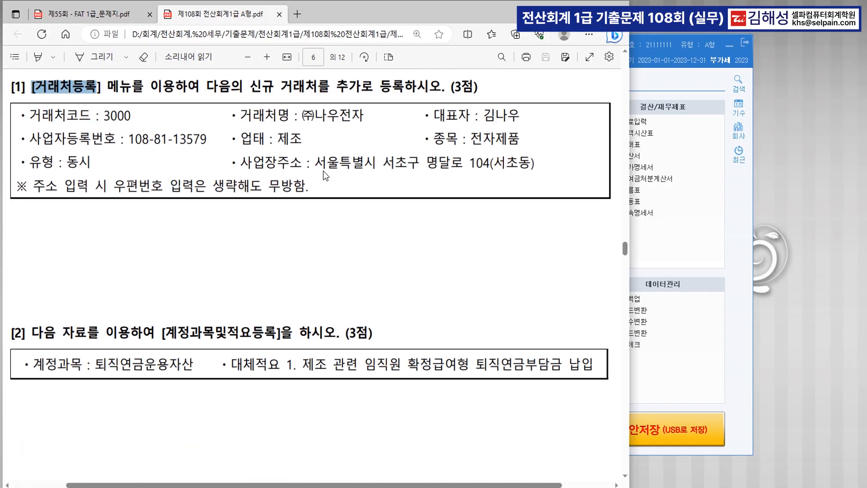
Step: Open 거래처등록 and add partner code 3000 named (주)나우전자, keeping type 3:동시
left_click(695, 256)
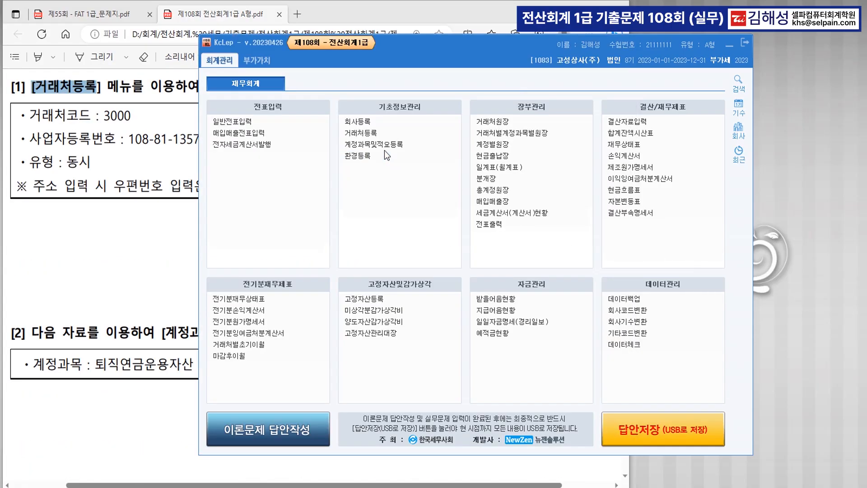
left_click(381, 134)
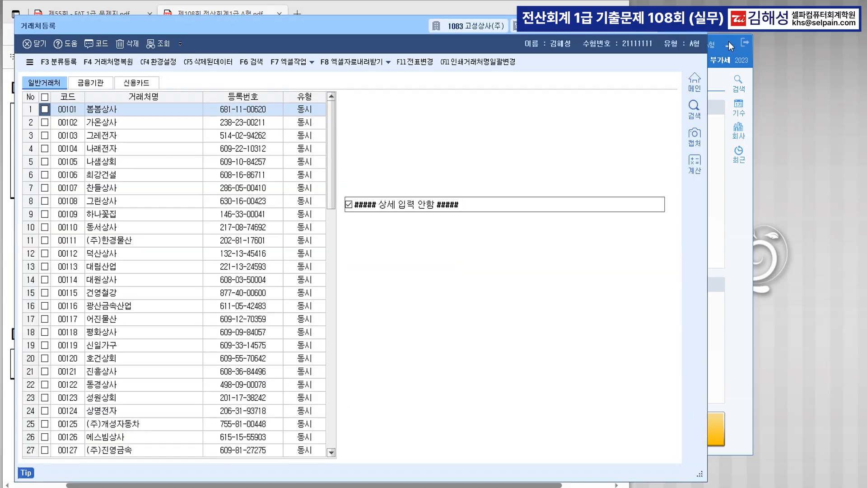
left_click_drag(364, 23, 375, 226)
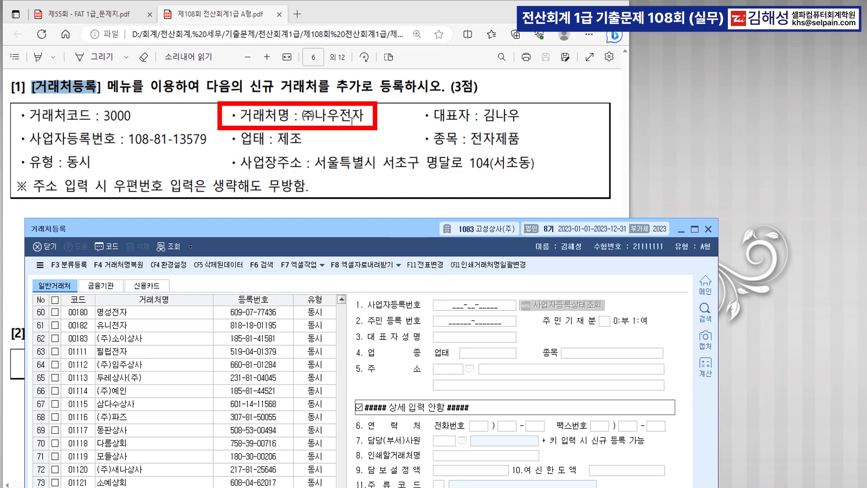
left_click_drag(343, 233, 354, 19)
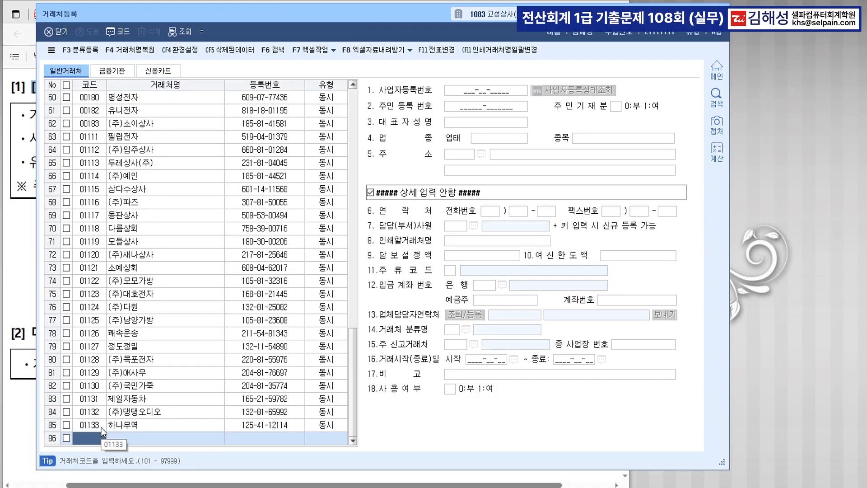
type("3000")
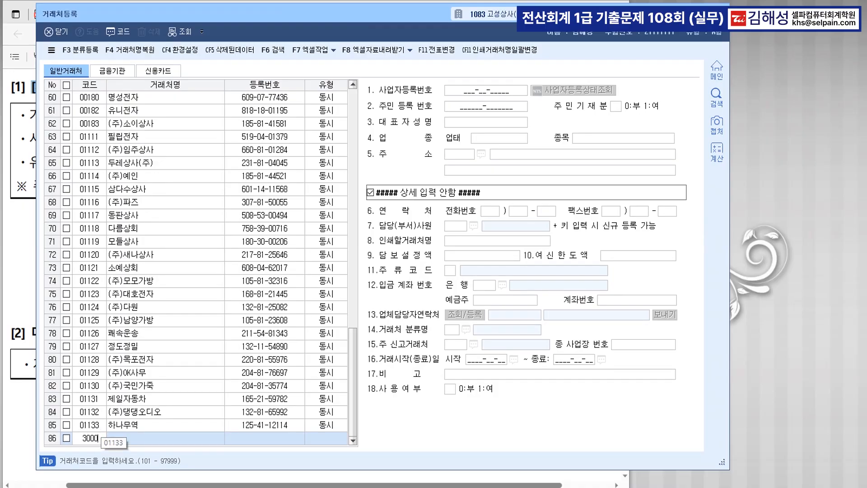
key("Return")
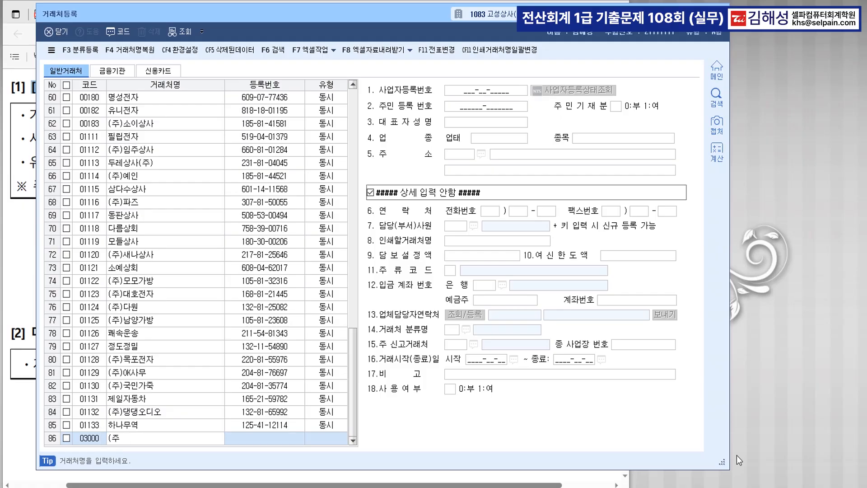
type("(주)나우전자")
key("Return")
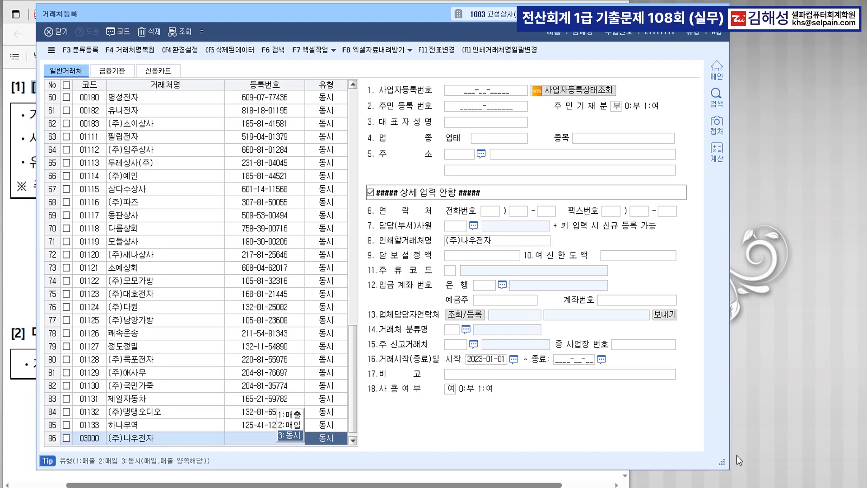
key("Return")
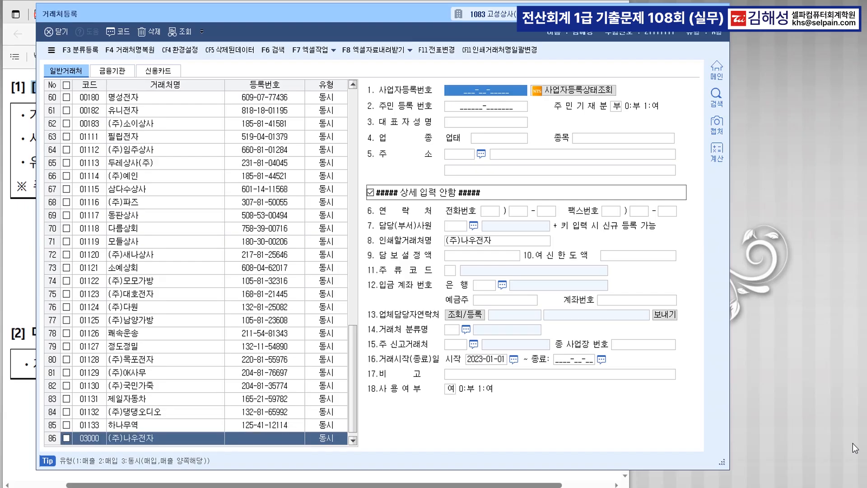
left_click_drag(422, 21, 415, 227)
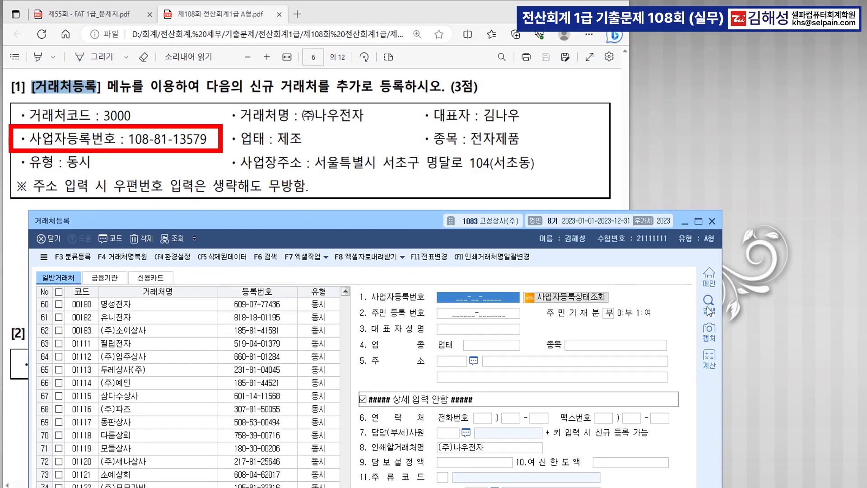
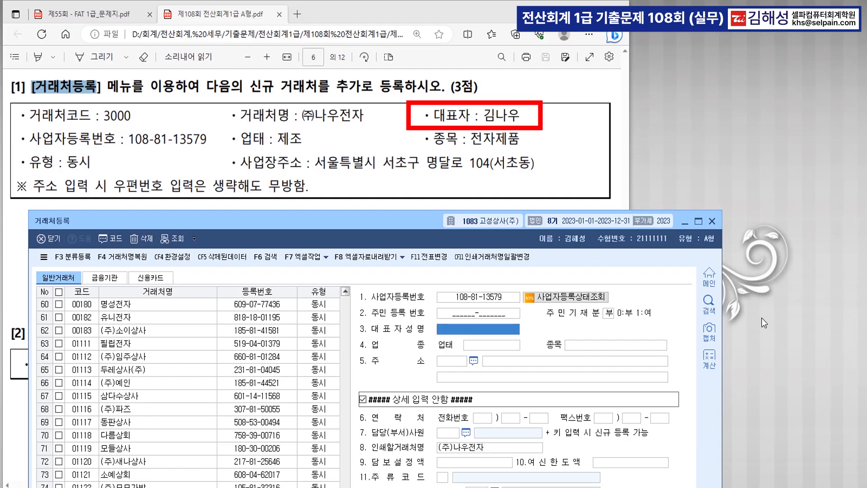
Step: Enter the registration number, the representative's name, 업태 제조 and 종목 전자제품
key("Return")
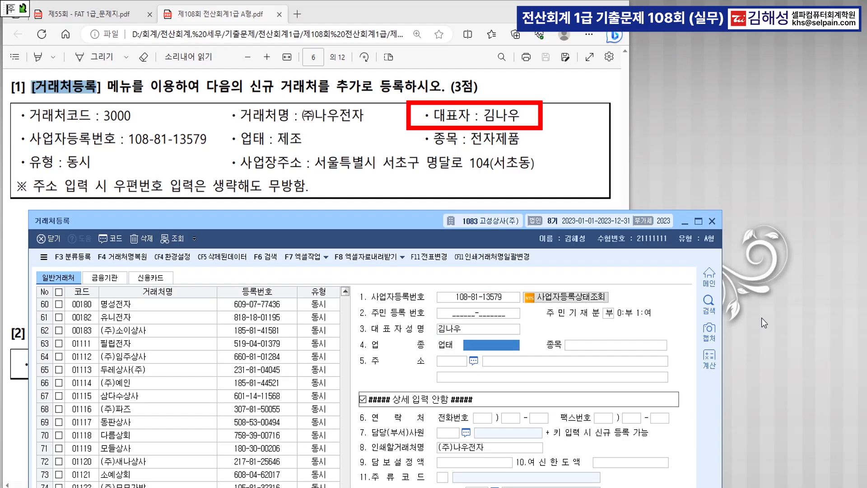
type("제조")
key("Return")
type("전자제품")
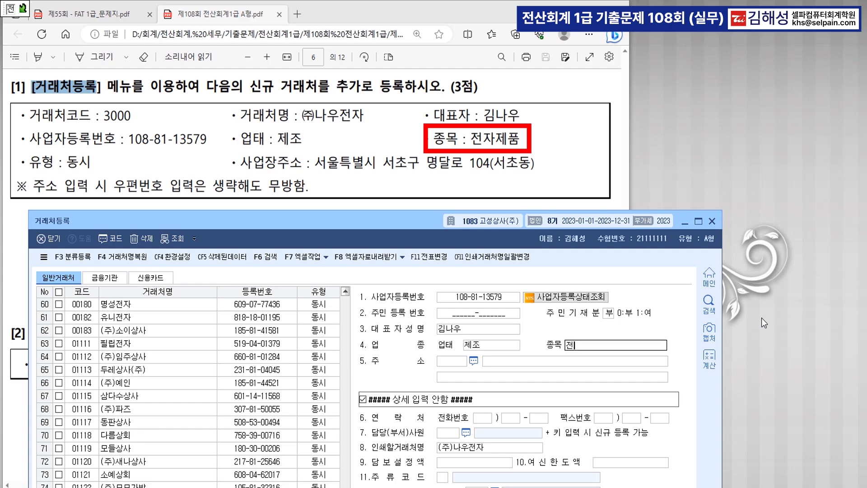
key("Return")
key("Return")
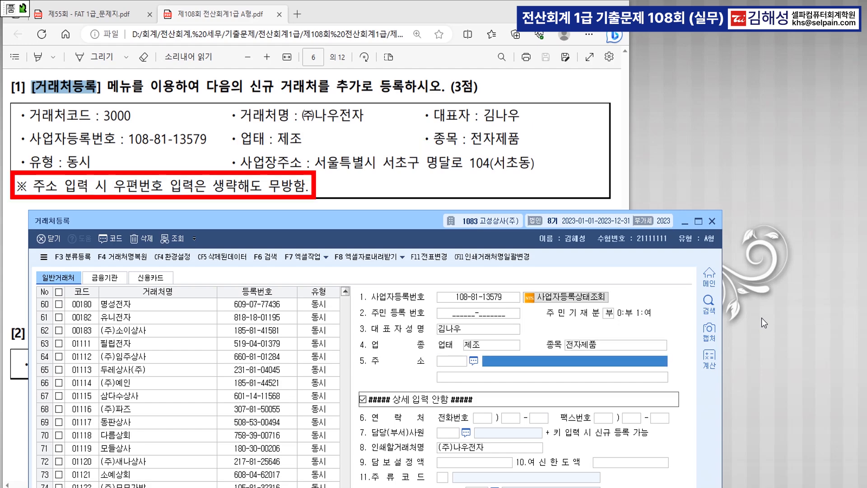
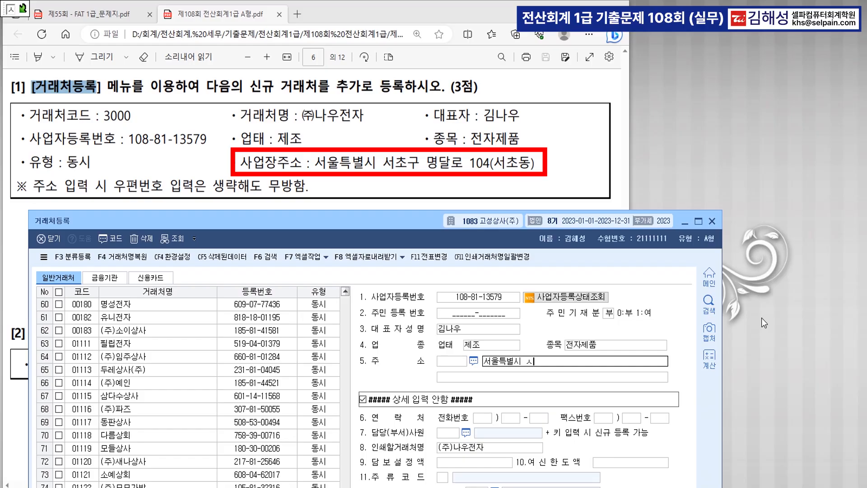
Step: Enter the business address with its detail line and save the partner record
key("Return")
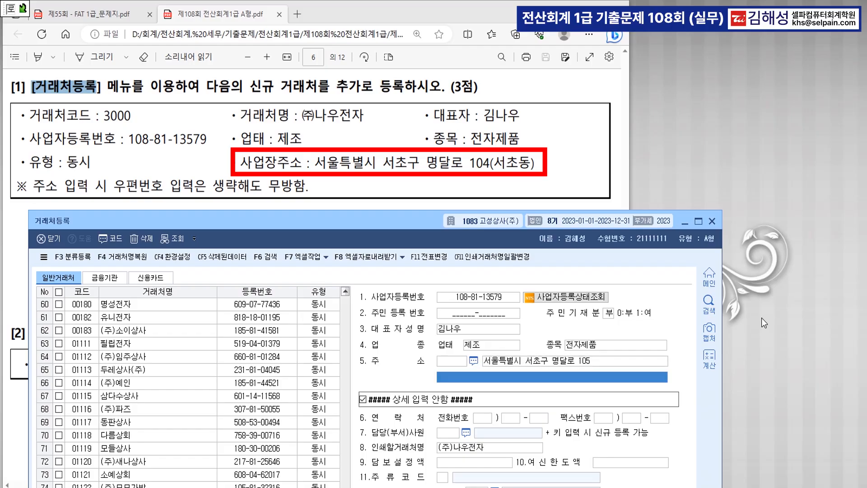
type("(서초동")
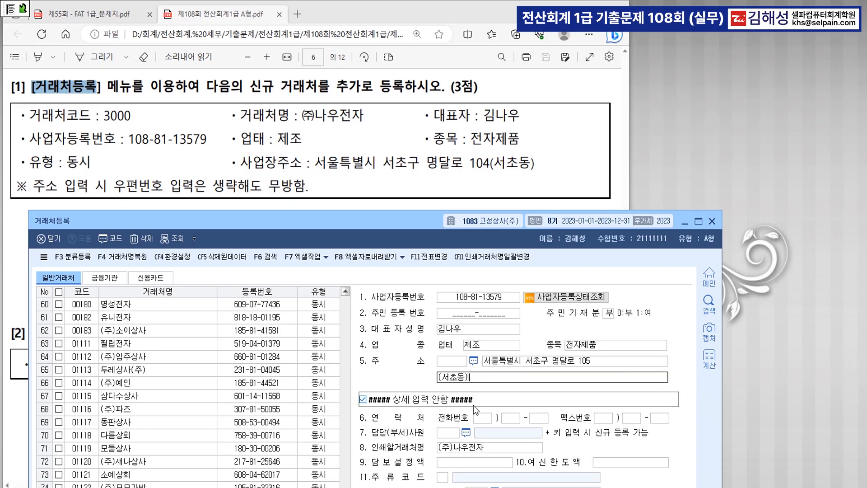
key("Return")
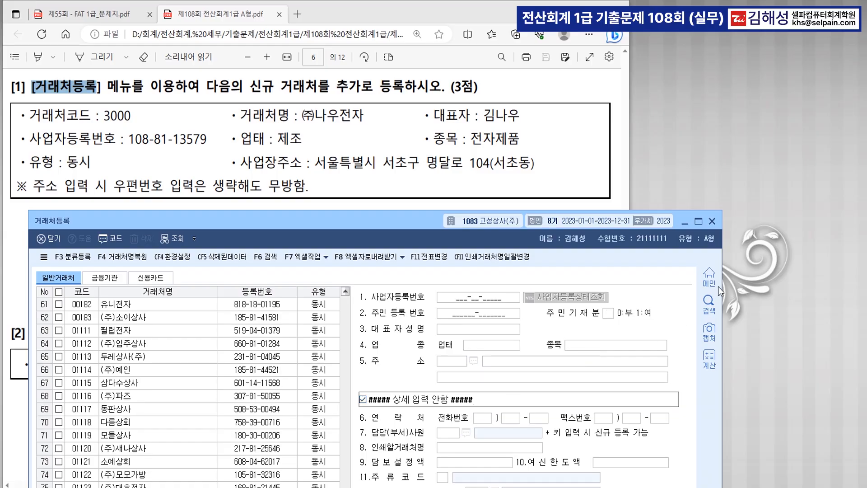
Step: Close 거래처등록, read question [2] on 퇴직연금운용자산 in the PDF, and return to KcLep
left_click(712, 219)
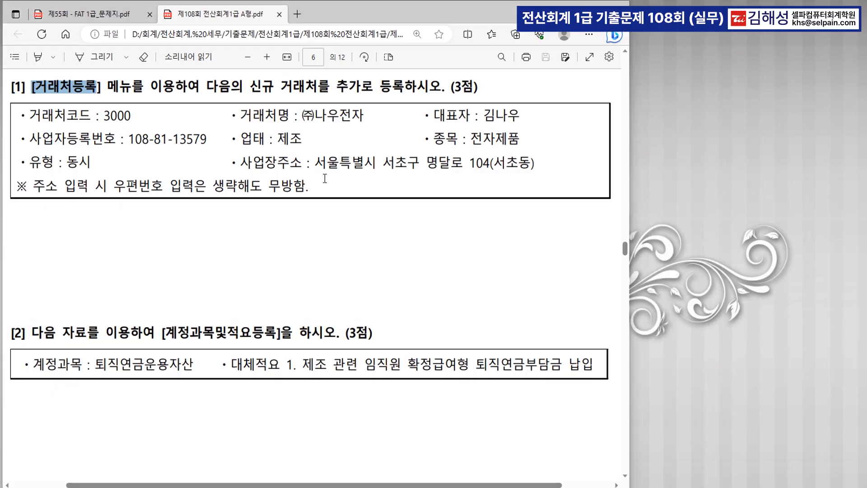
scroll(331, 185, "down", 3)
scroll(331, 185, "down", 2)
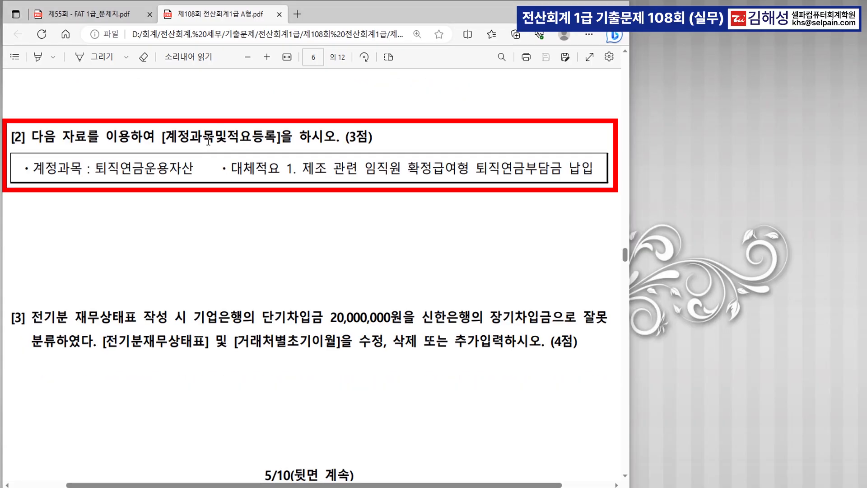
left_click_drag(165, 137, 276, 137)
left_click(231, 151)
left_click_drag(82, 171, 194, 170)
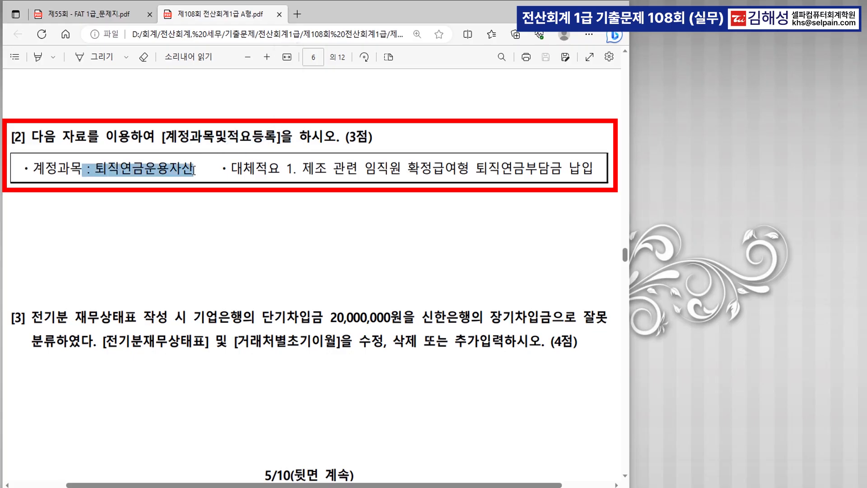
left_click(231, 171)
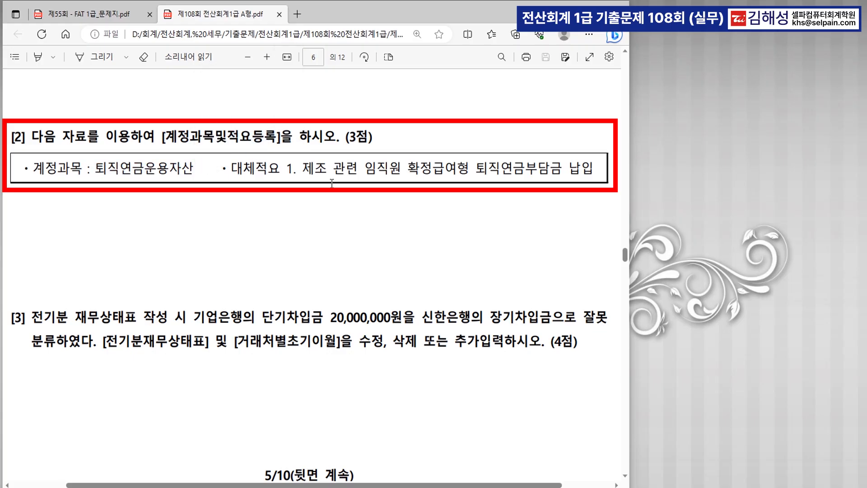
scroll(330, 181, "down", 1)
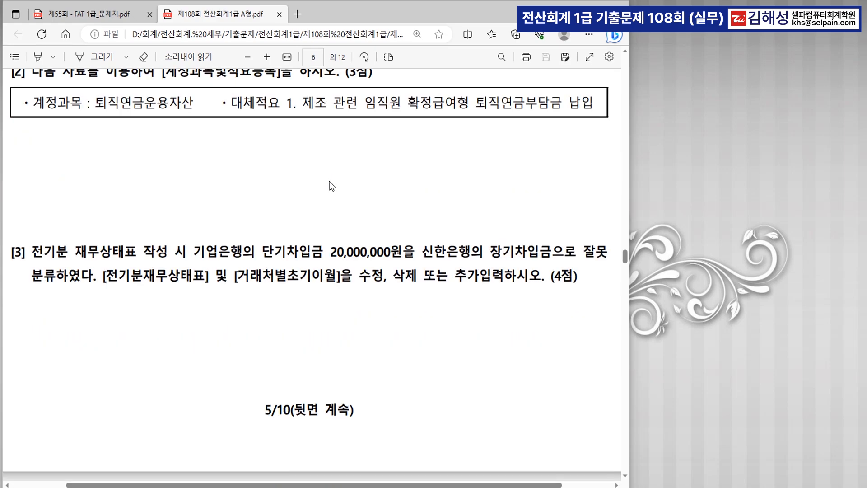
scroll(329, 181, "up", 1)
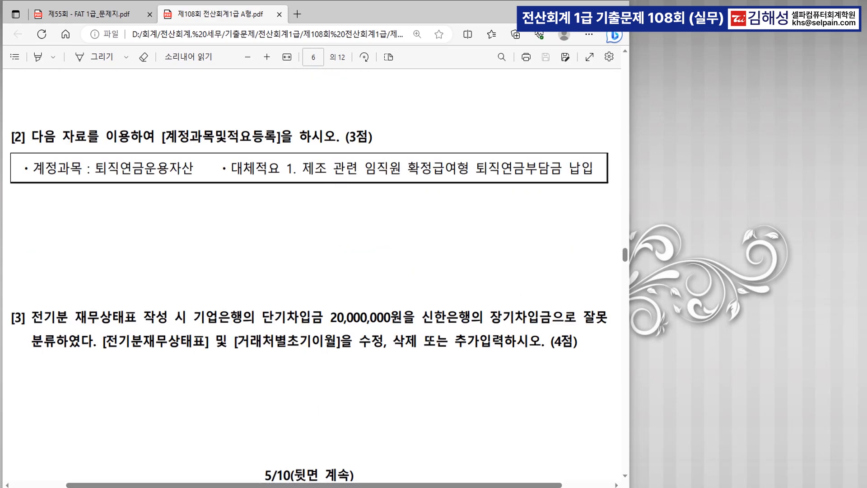
left_click(353, 487)
left_click(390, 144)
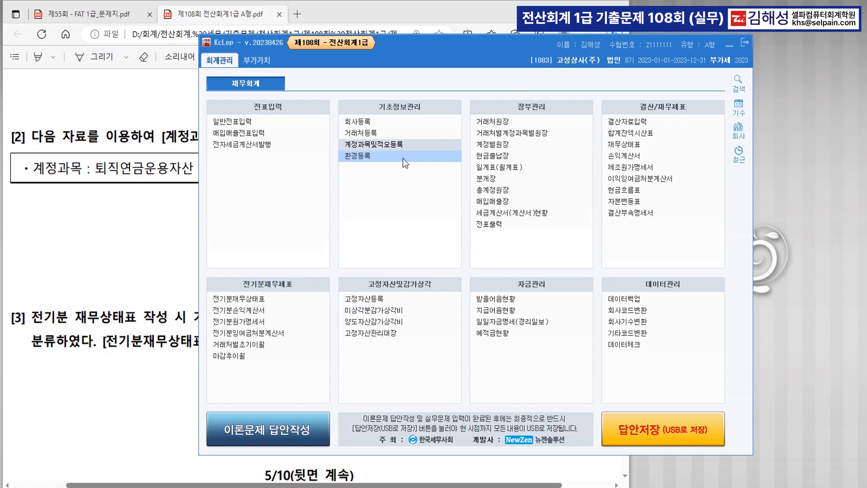
Step: Search the 계정과목및적요등록 account list for 퇴직연금
left_click(732, 47)
left_click_drag(384, 48, 433, 205)
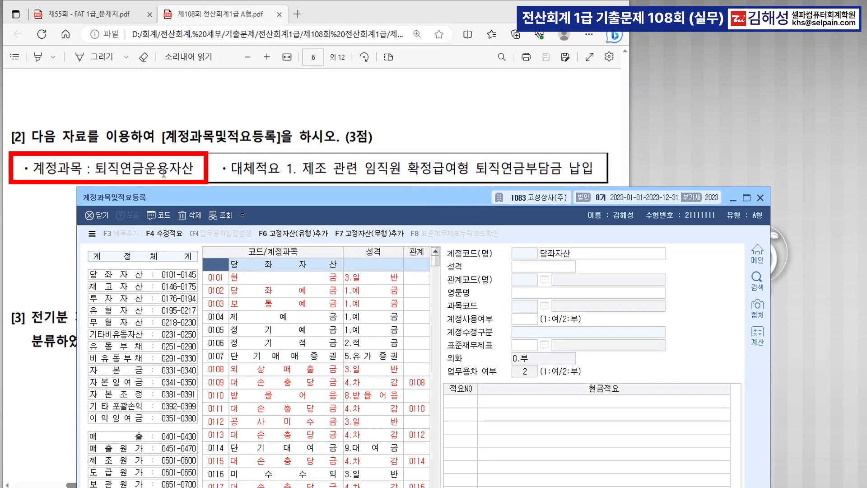
key("ctrl+f")
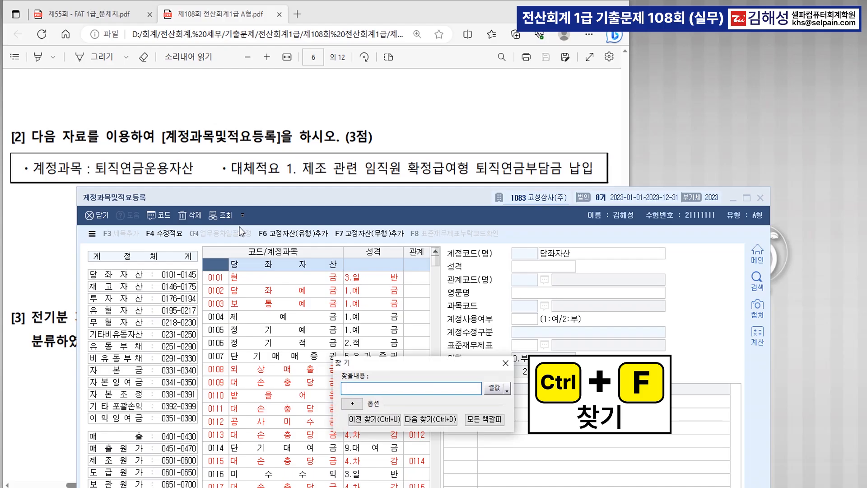
type("퇴직연금")
key("Tab")
key("Return")
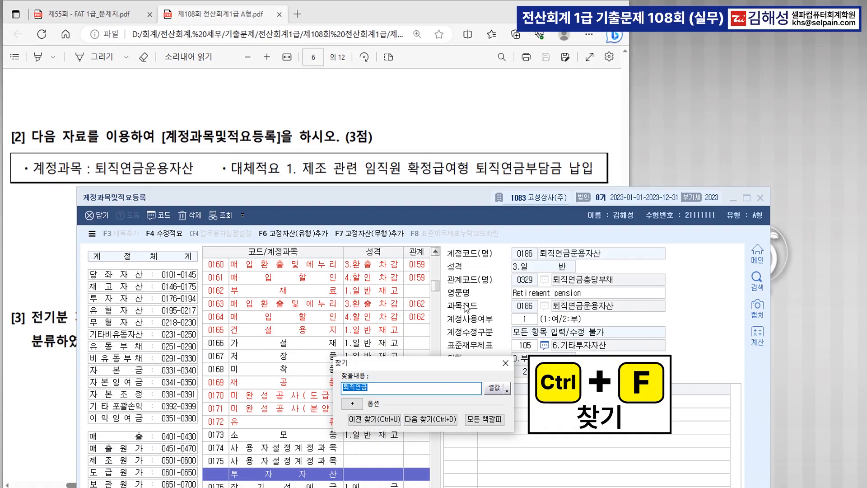
left_click_drag(440, 198, 430, 24)
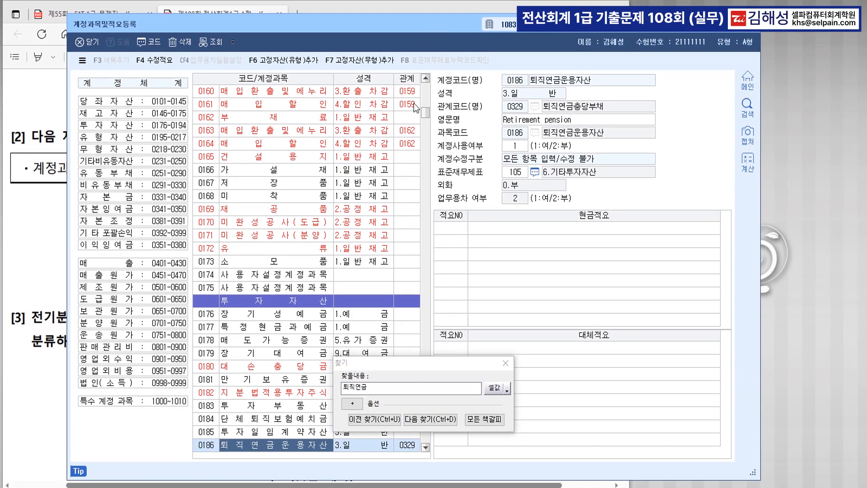
left_click(369, 384)
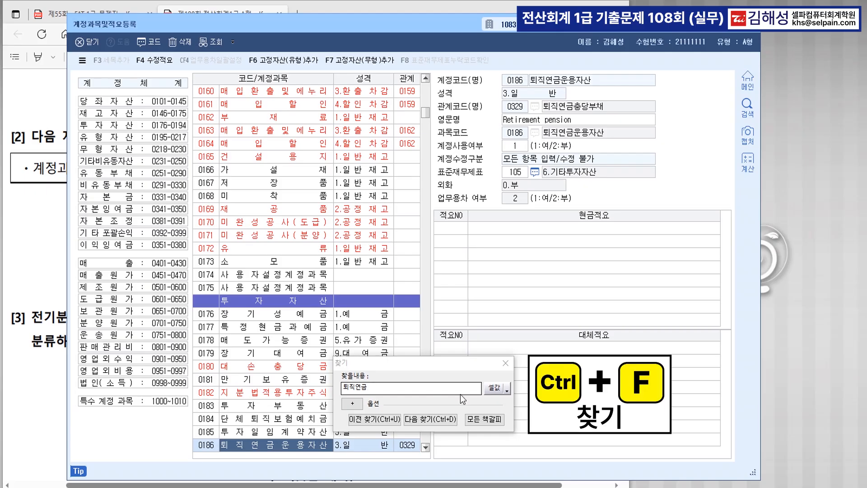
left_click(505, 364)
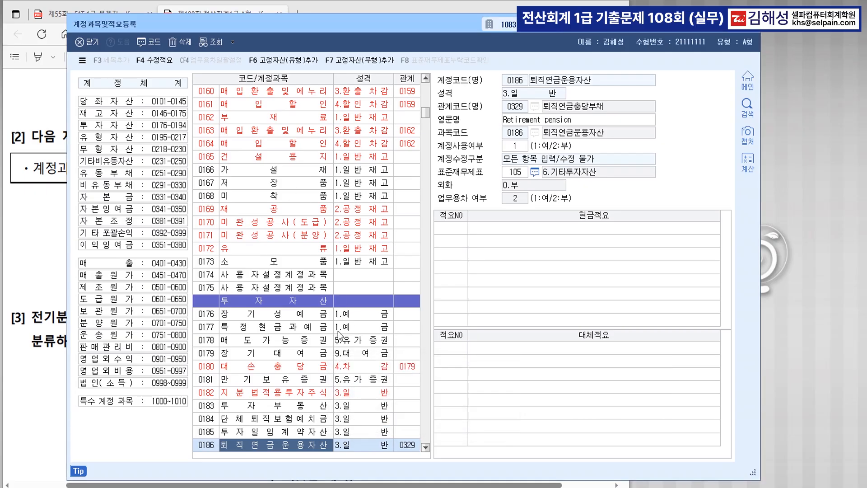
Step: Step through the 퇴직연금 matches back to 0186 퇴직연금운용자산 and close the search
key("ctrl+f")
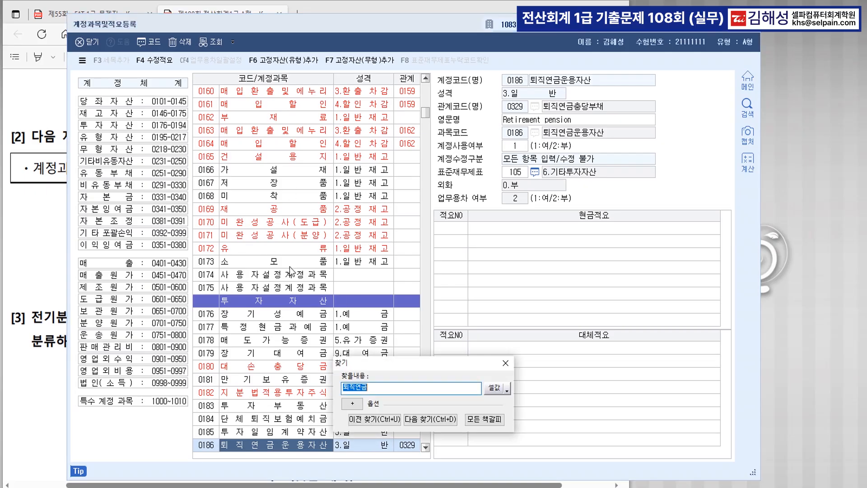
left_click_drag(387, 361, 381, 177)
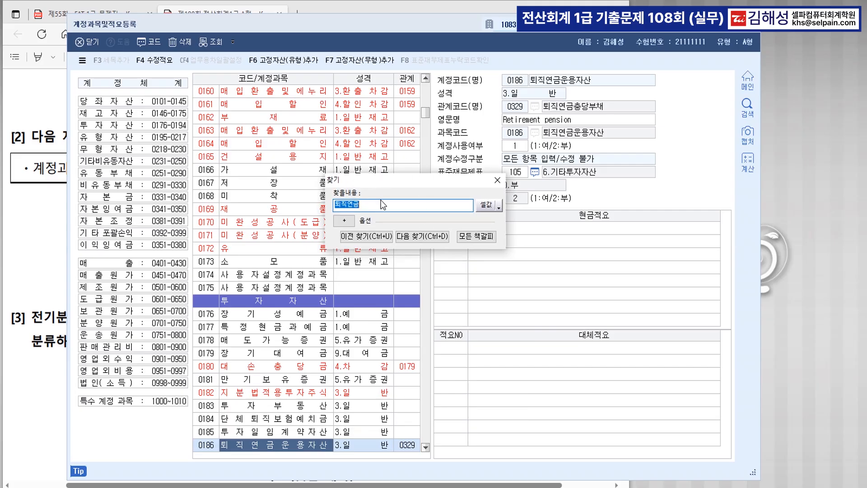
left_click(377, 205)
left_click(421, 236)
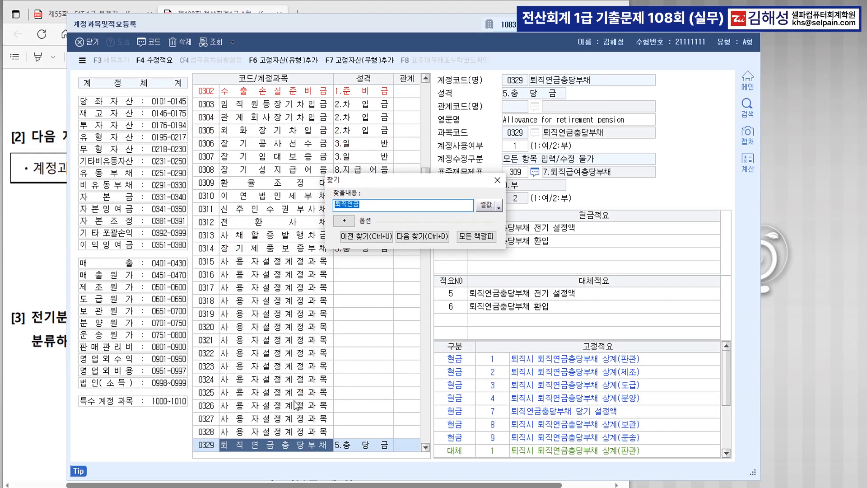
key("ctrl+d")
key("ctrl+d")
key("ctrl+d")
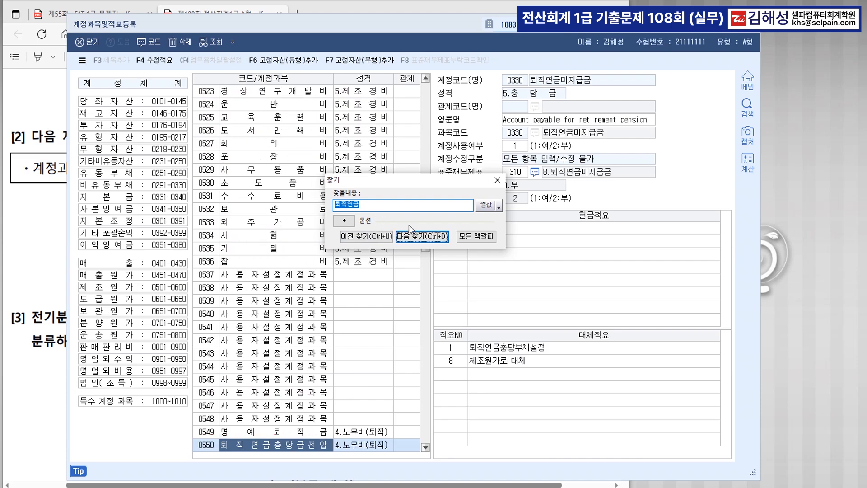
left_click(375, 241)
left_click(375, 240)
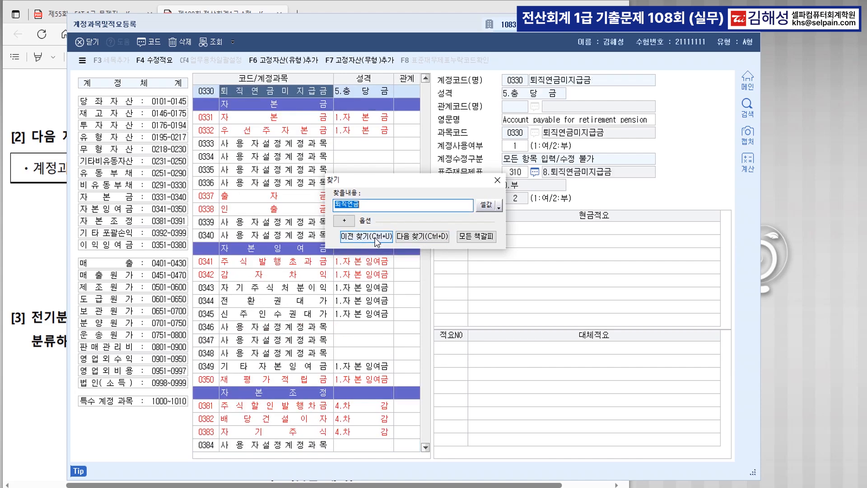
left_click(375, 241)
left_click(376, 241)
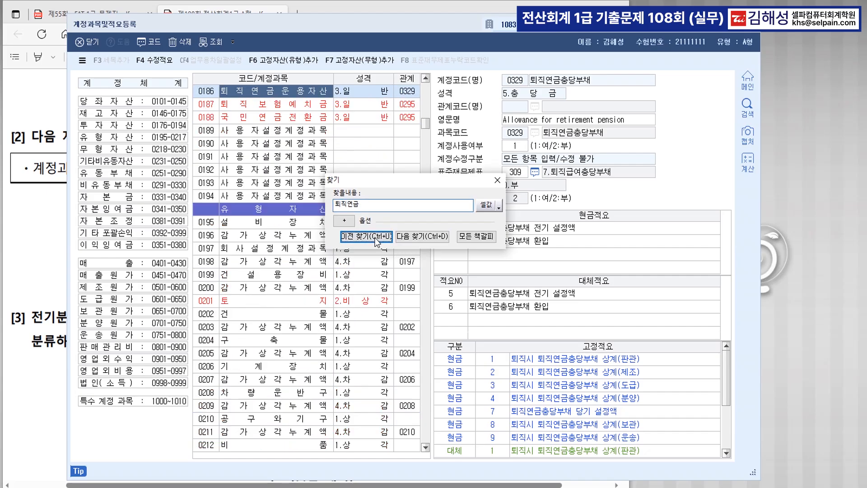
scroll(293, 307, "up", 2)
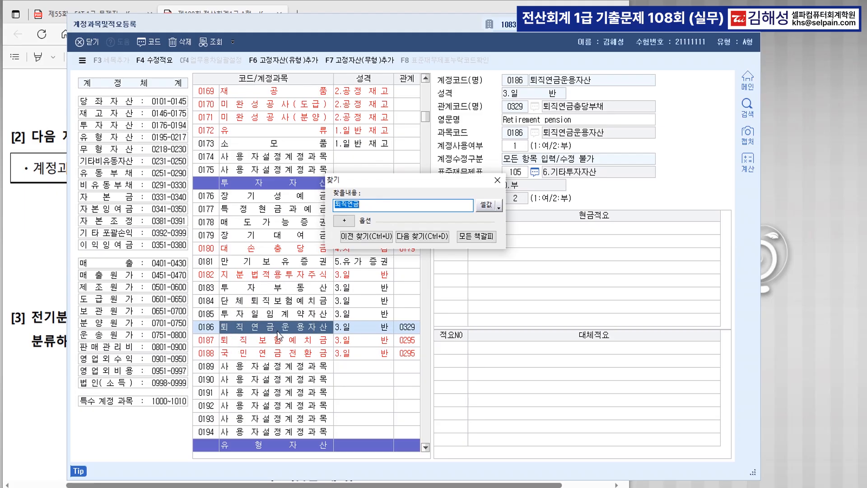
left_click(497, 179)
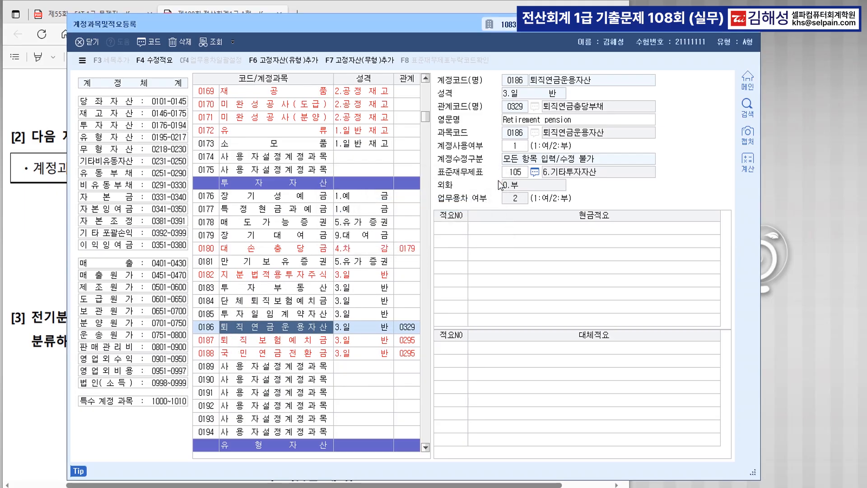
Step: Register '제조 관련 임직원 확정급여형 퇴직연금부담금 납입' as 0186's first 대체적요 and reselect 0186
left_click(54, 230)
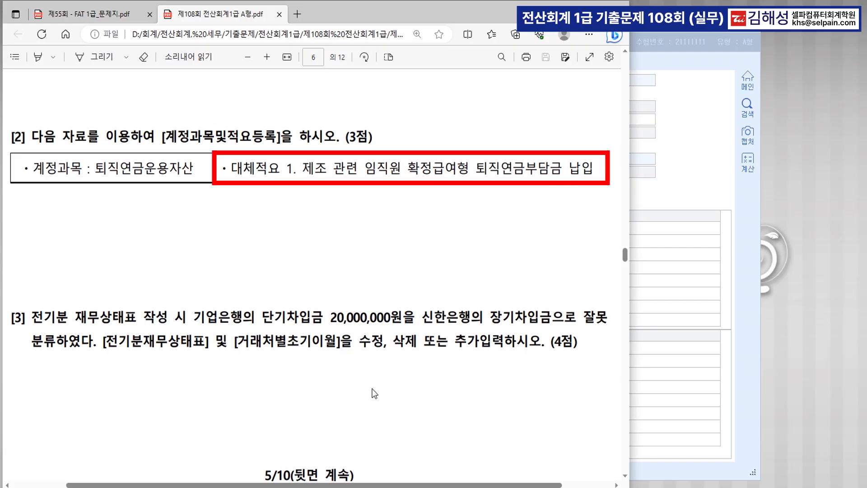
key("alt+Tab")
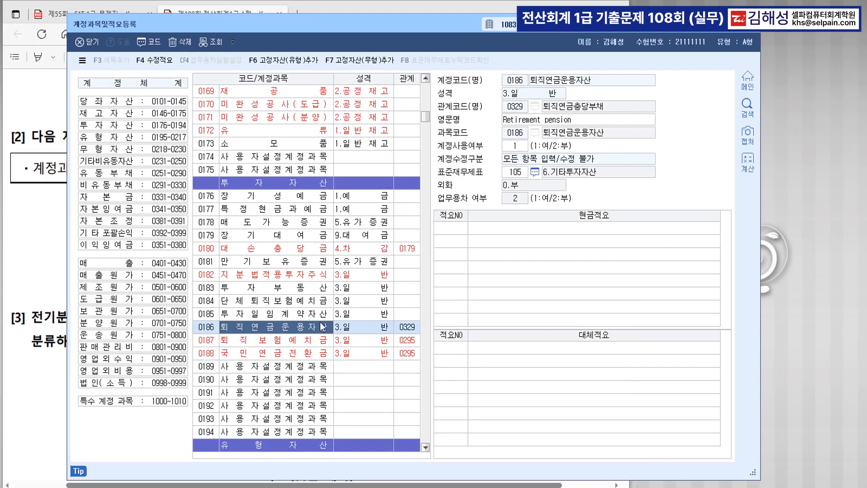
left_click(465, 346)
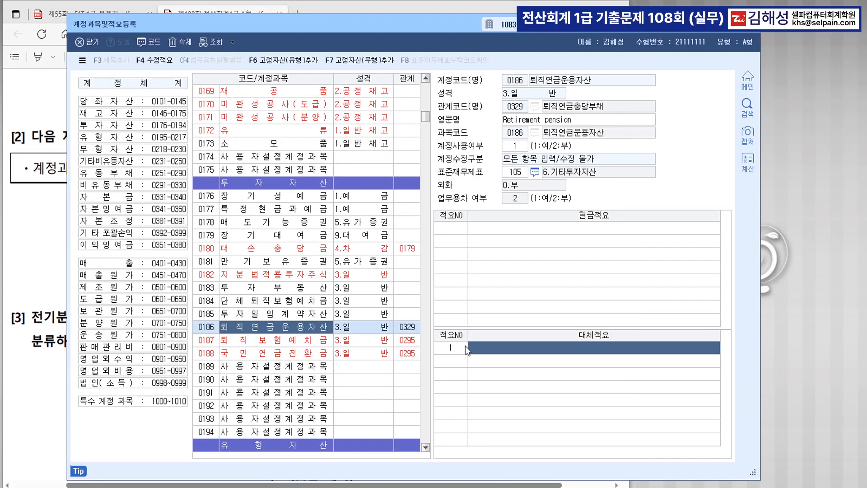
type("제")
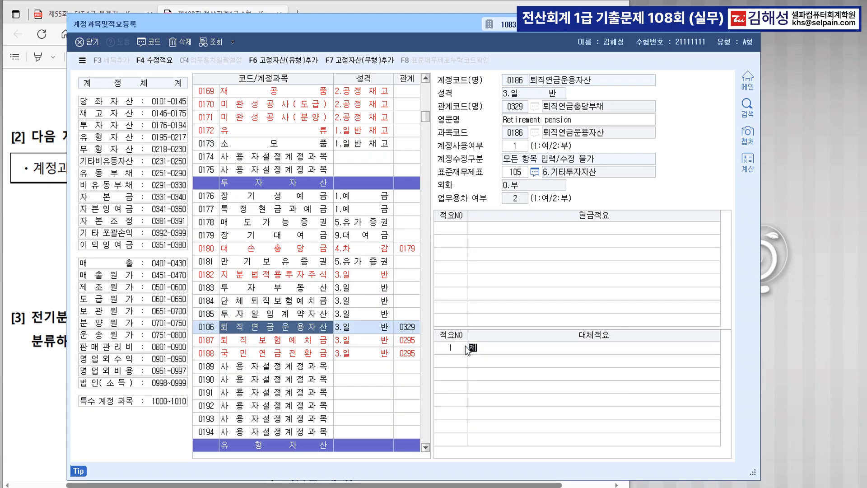
type("조 관련 임직원 확")
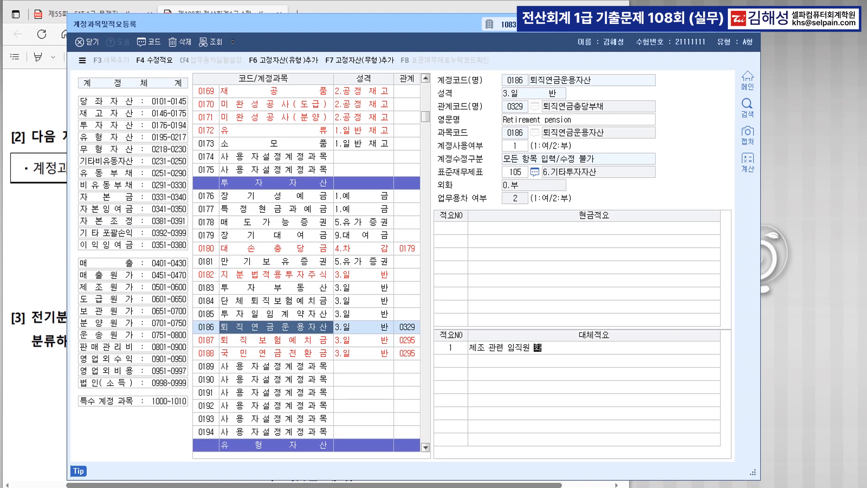
type("정급여형 퇴직연금부담금 납입")
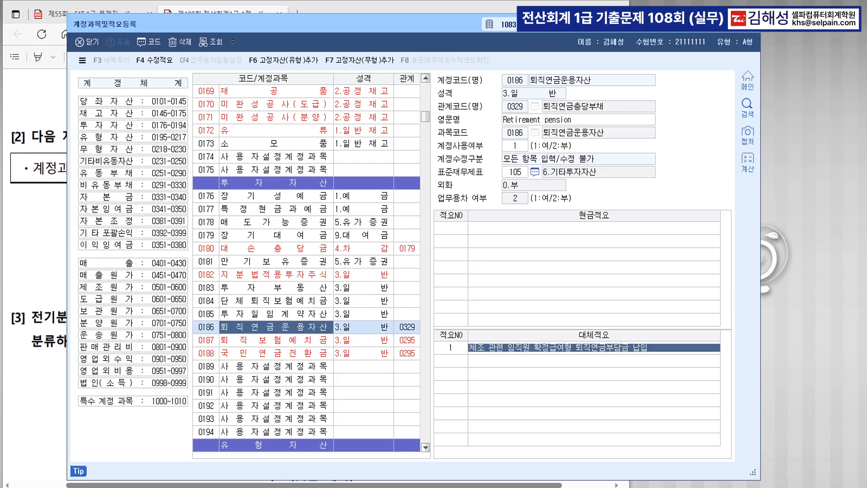
key("Return")
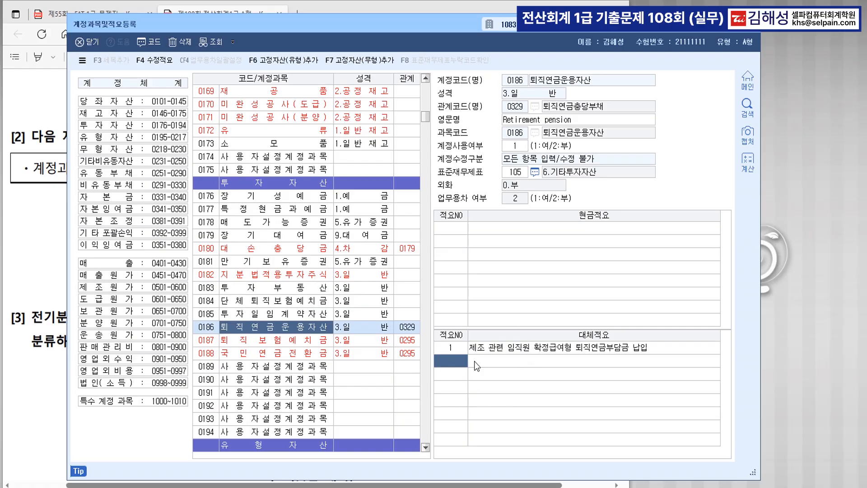
left_click(294, 340)
left_click(288, 329)
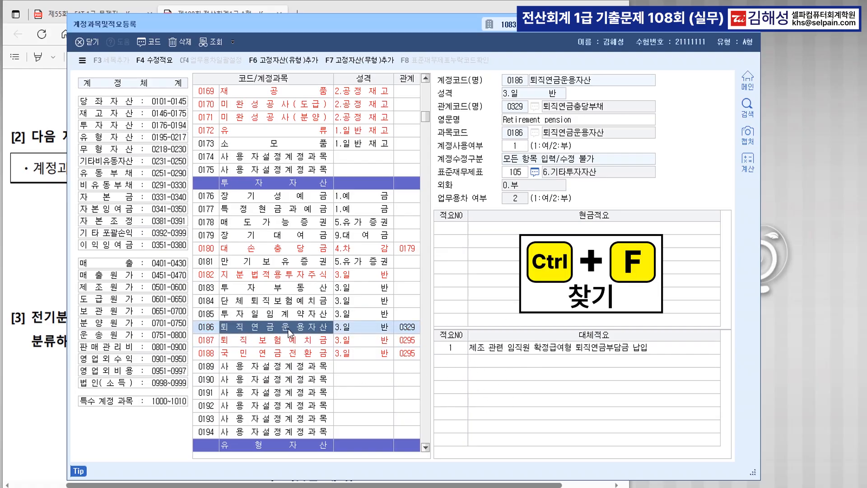
Step: Verify 0186 under 투자자산, minimize the account screen, and scroll the PDF to question [3]
scroll(354, 291, "up", 20)
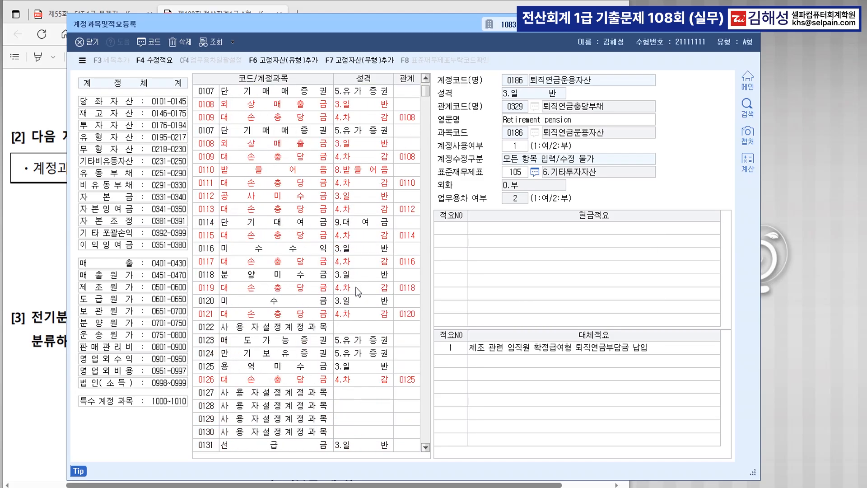
scroll(356, 289, "up", 3)
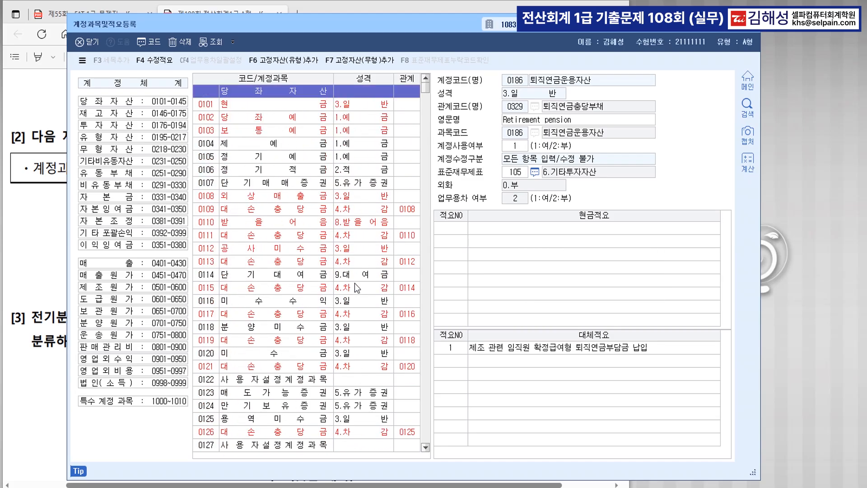
left_click(118, 130)
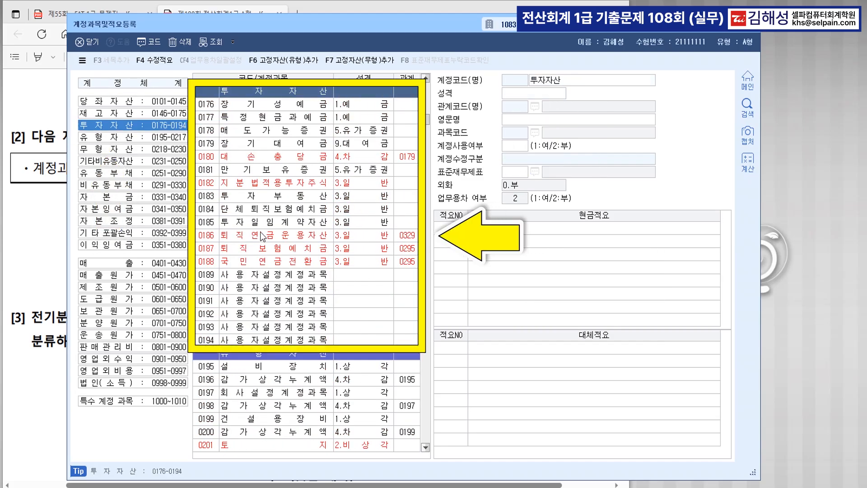
left_click(289, 242)
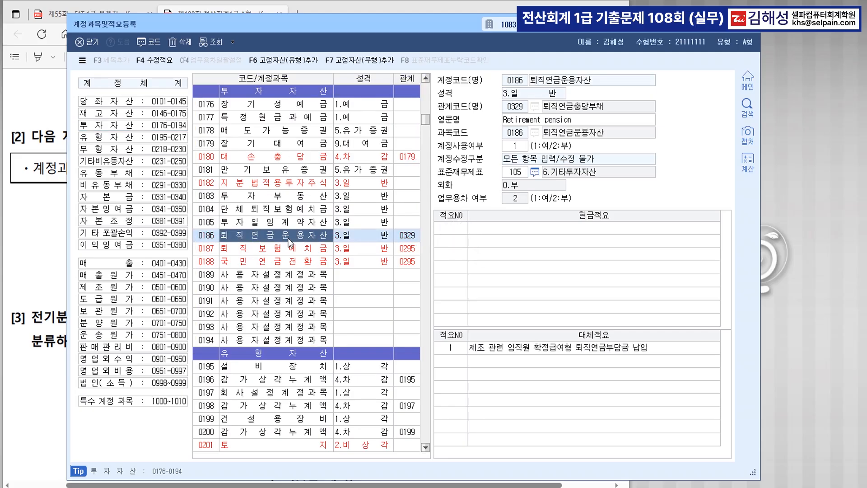
left_click(757, 33)
scroll(298, 316, "down", 5)
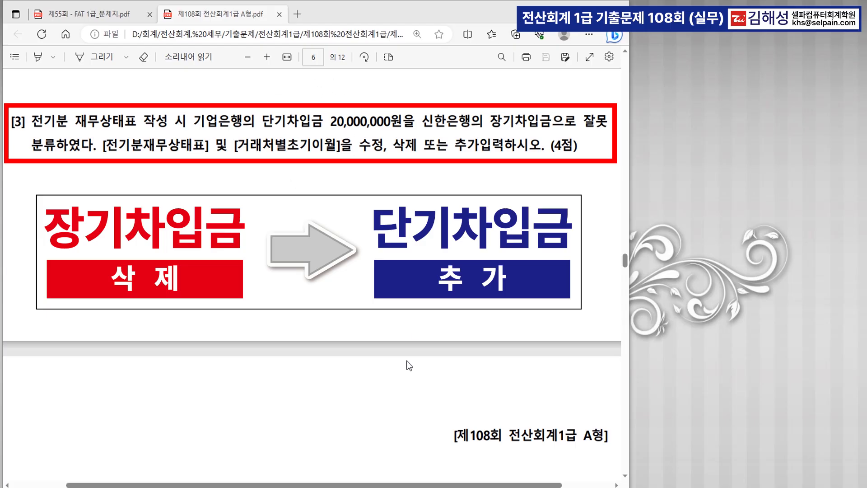
Step: Open 전기분재무상태표 and delete the 0293 장기차입금 row
left_click(262, 486)
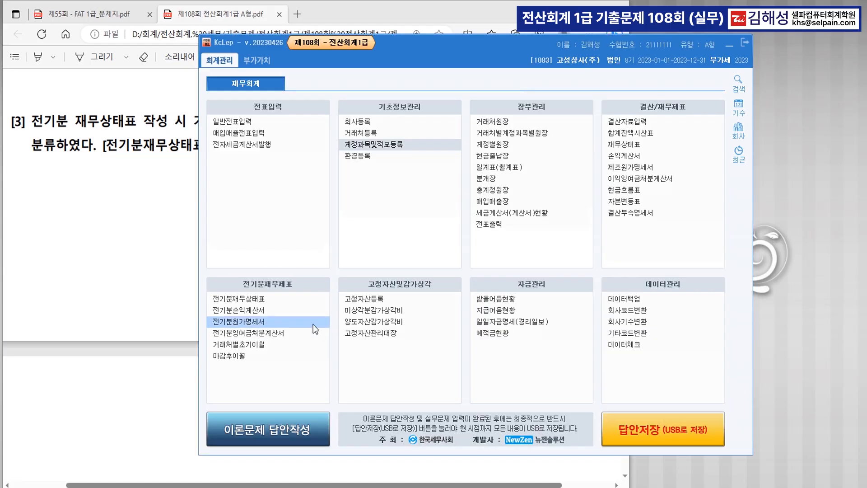
left_click(261, 303)
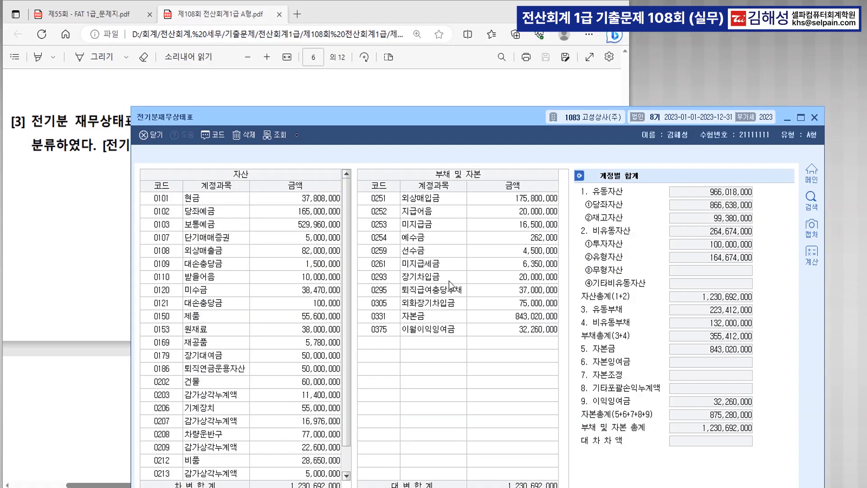
left_click(456, 278)
left_click_drag(433, 118, 359, 194)
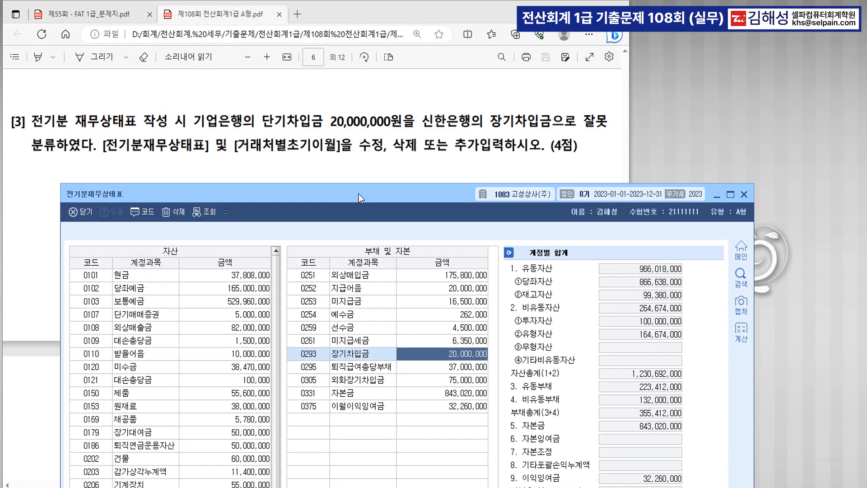
left_click(372, 353)
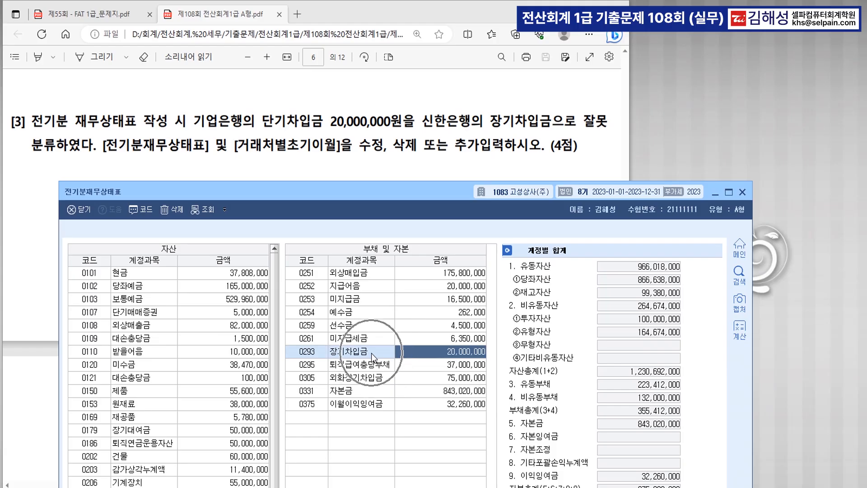
left_click(371, 353)
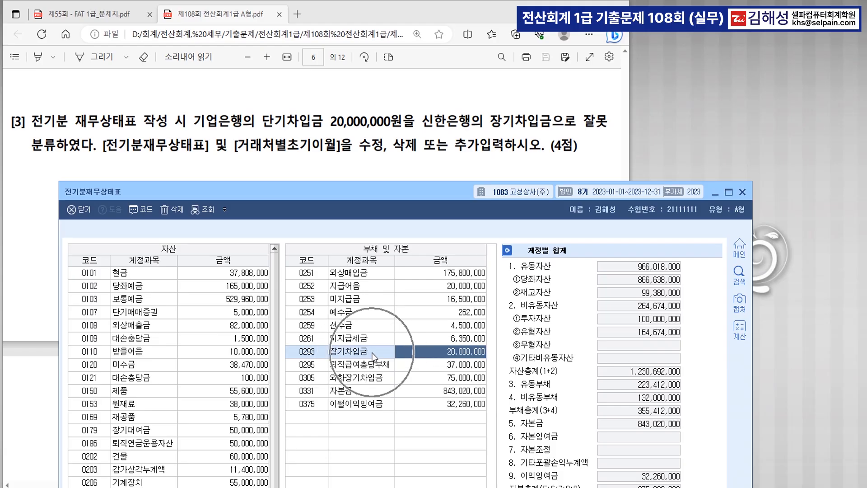
key("F5")
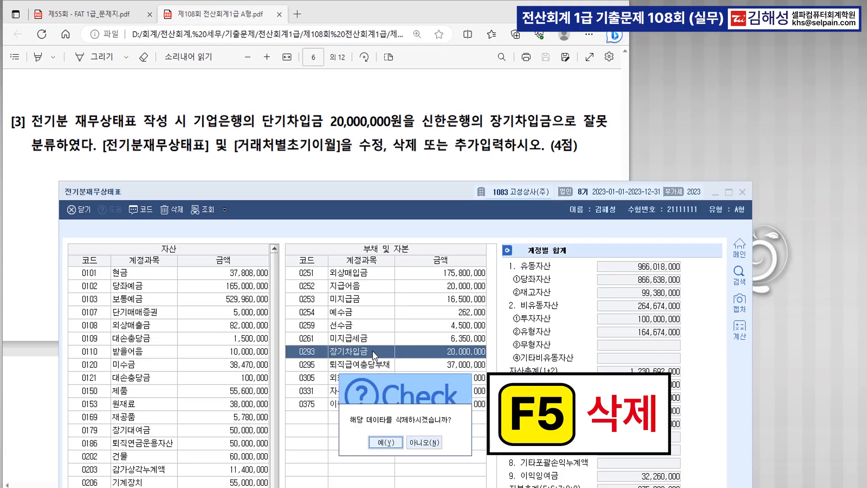
left_click(387, 442)
left_click(389, 461)
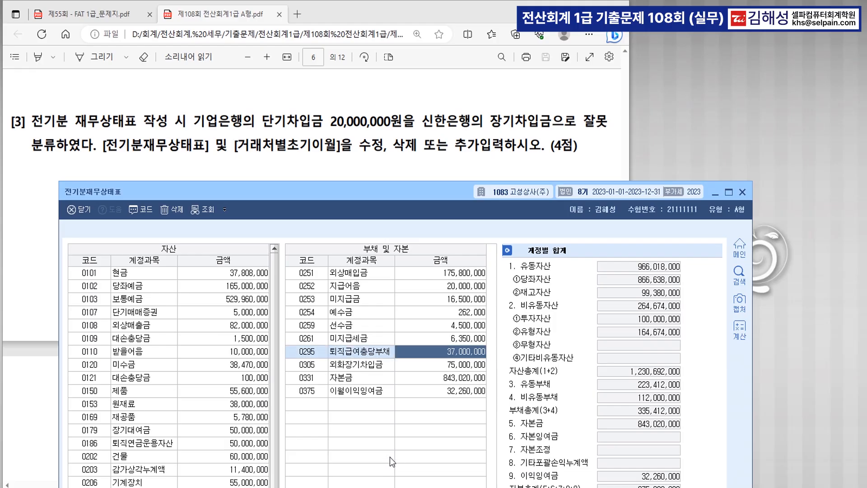
Step: Add 0260 단기차입금 with 20,000,000 to the liabilities
left_click(318, 404)
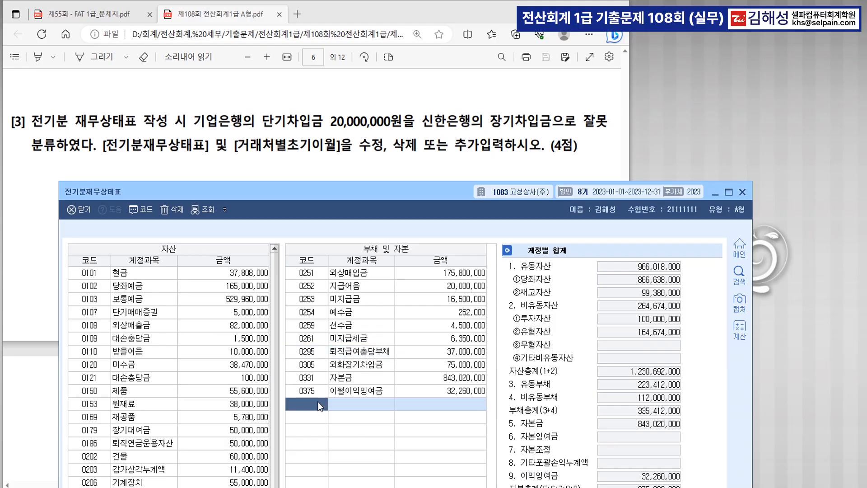
type("단기채")
key("Return")
key("Return")
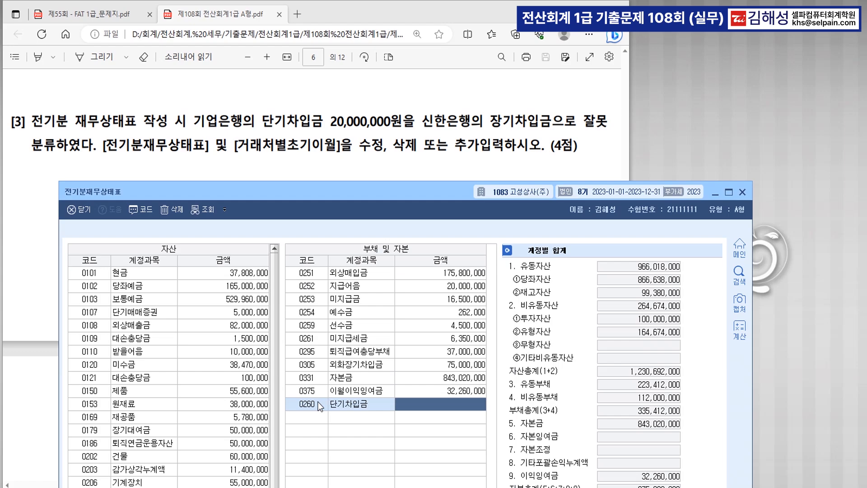
type("20000000")
key("Return")
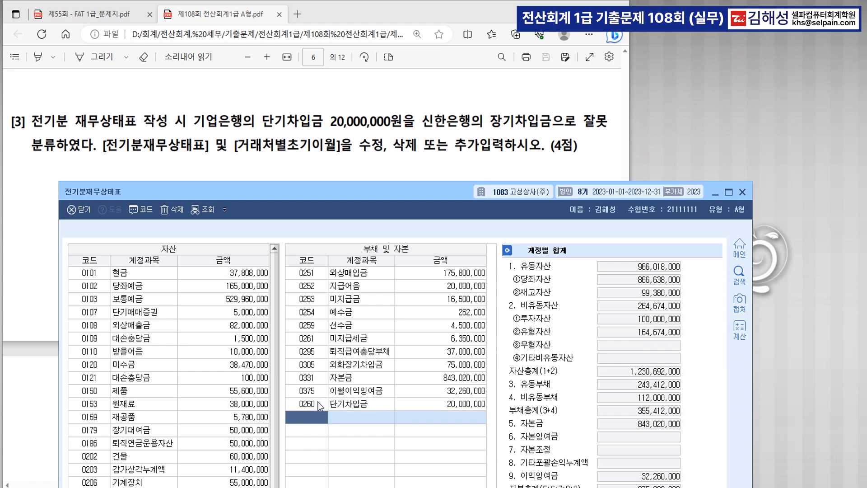
Step: Quick-search the menus for 거래처별초기이월 using ㄱㄹㅊ
key("ctrl+Return")
type("ㄱㄹㅊ")
key("Return")
key("Down")
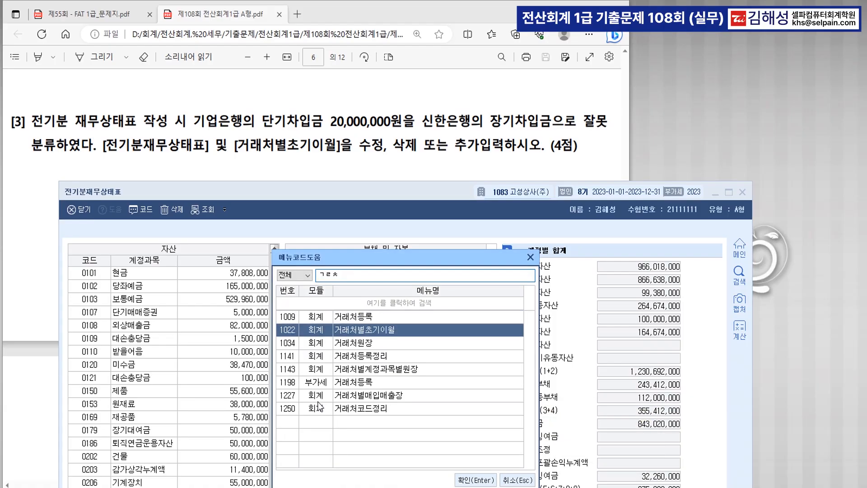
Step: Open 거래처별초기이월 and add account 0260 단기차입금
key("Return")
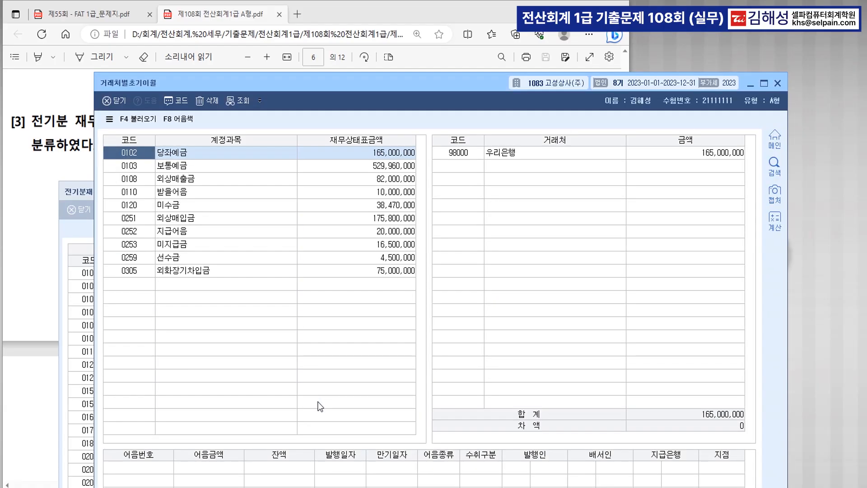
left_click_drag(316, 85, 311, 190)
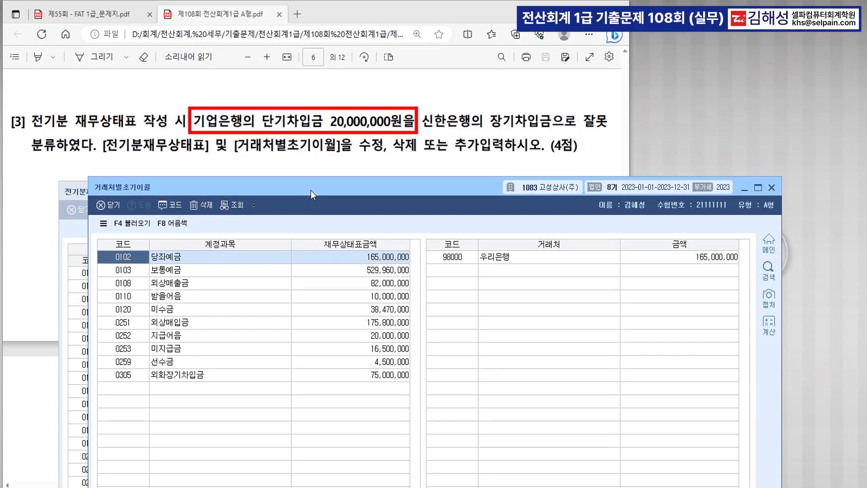
left_click(143, 391)
type("단기")
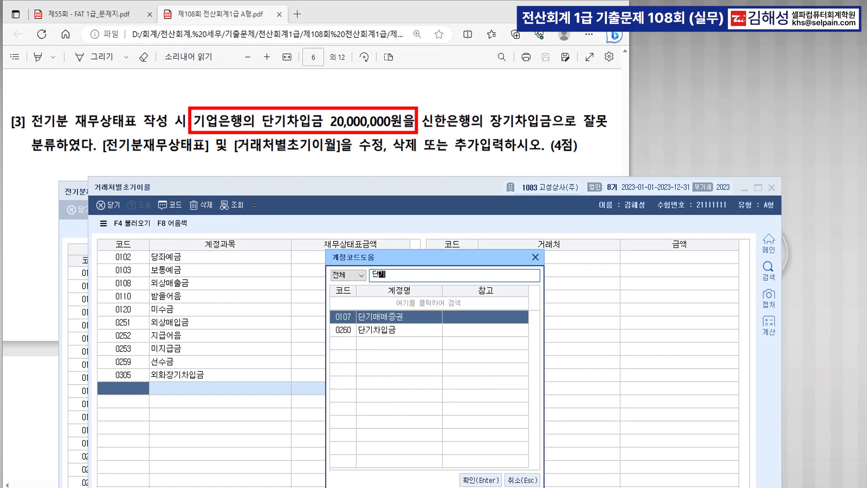
key("Down")
key("Return")
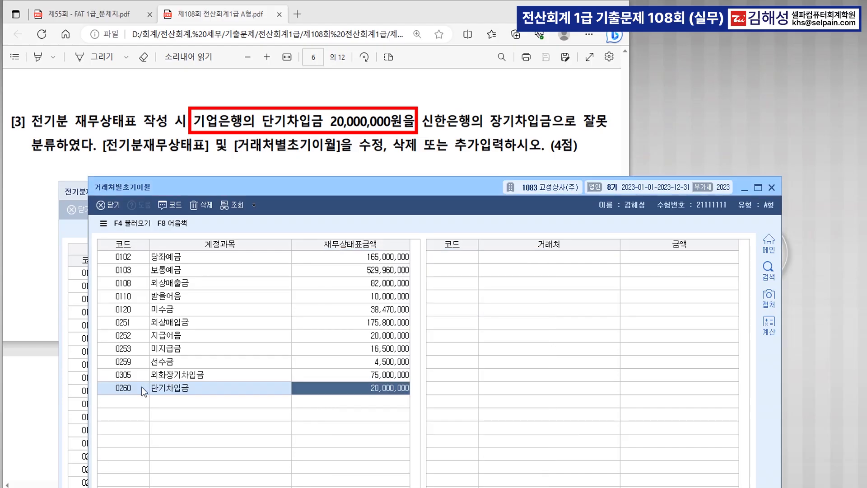
Step: Assign partner 기업은행 at 20,000,000 to 단기차입금 and close the screen
key("Return")
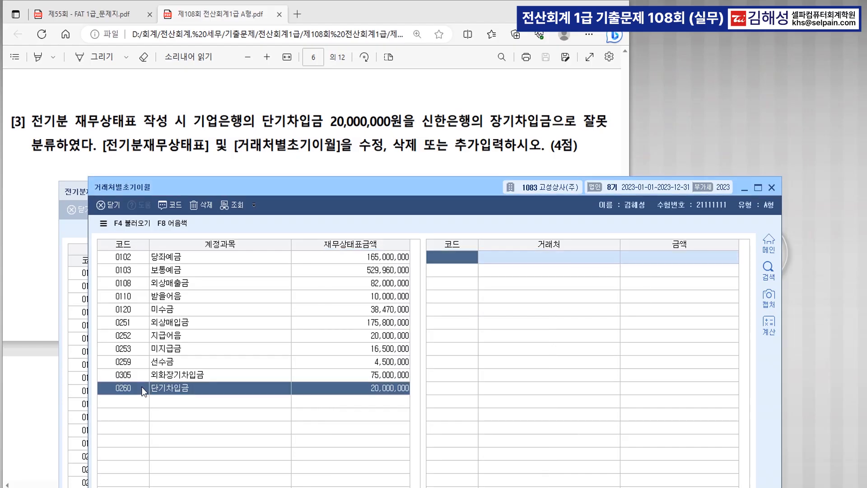
key("F2")
type("기업")
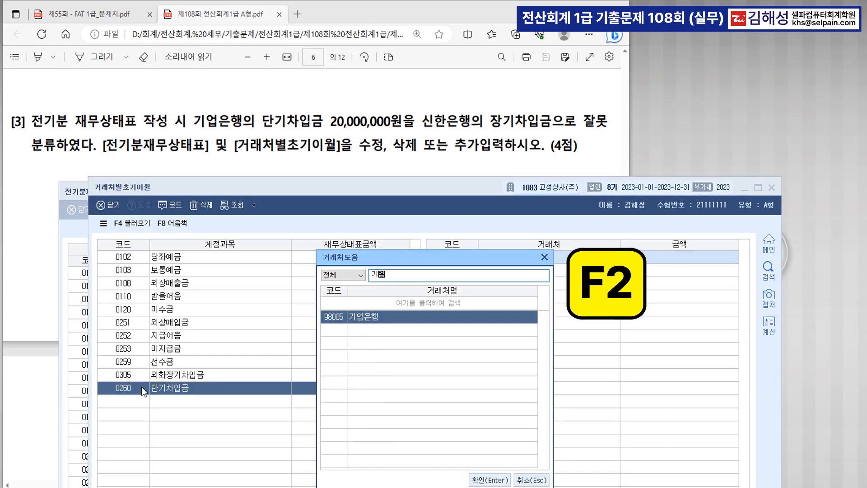
key("Return")
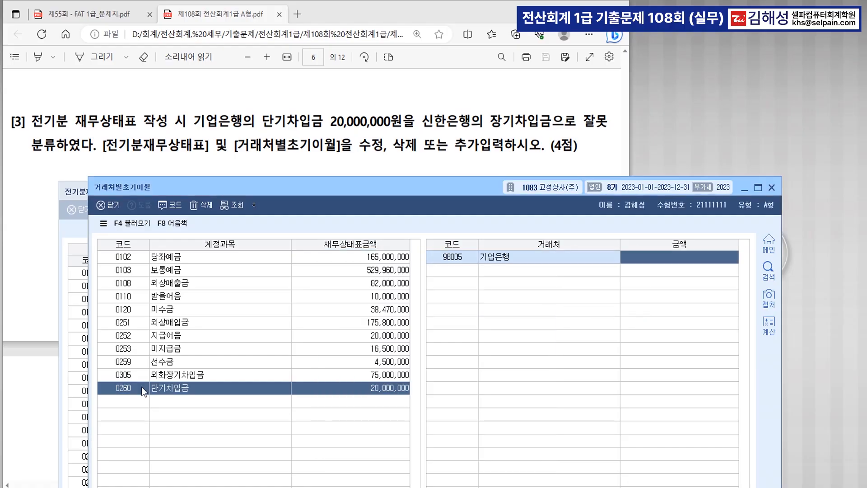
type("20000000")
key("Return")
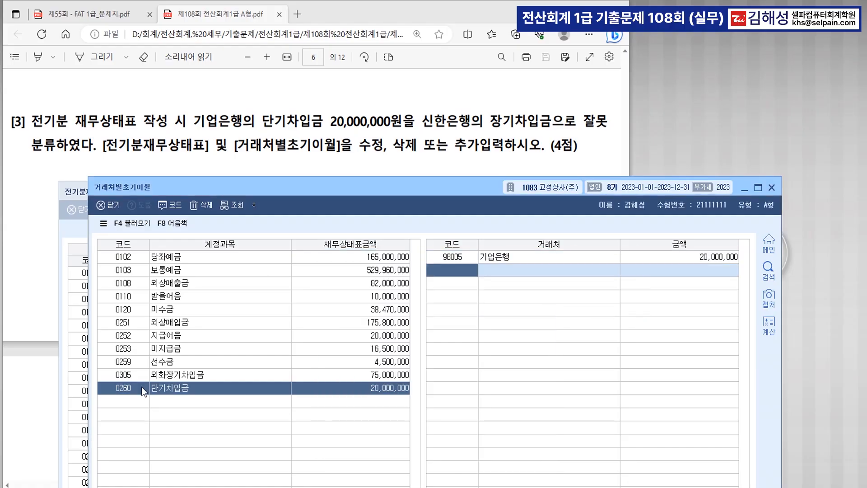
left_click_drag(410, 190, 414, 136)
left_click(181, 348)
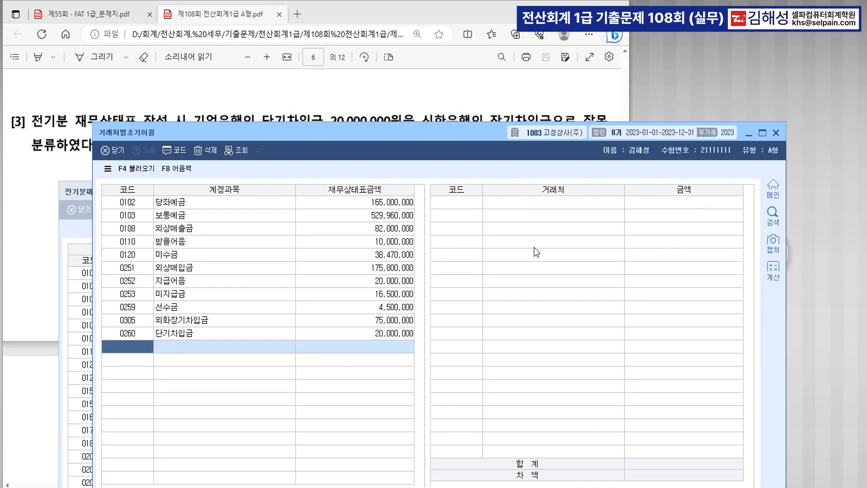
left_click(776, 133)
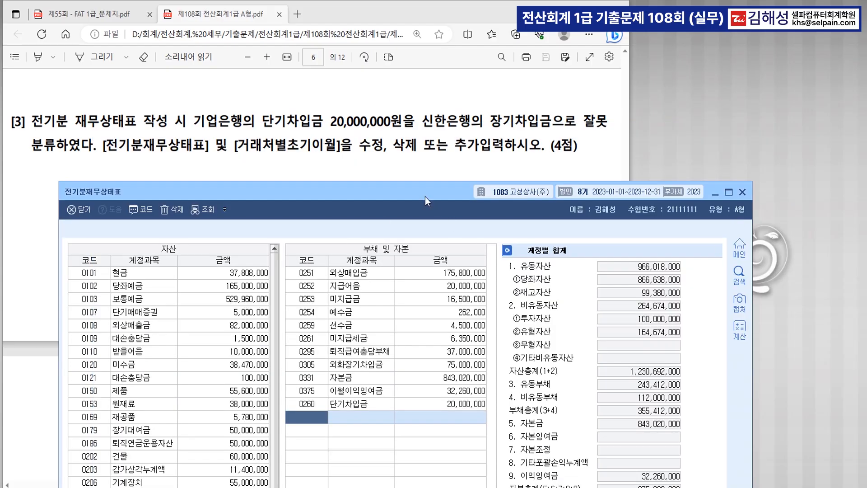
Step: Close 전기분재무상태표, scroll the PDF to 문제2, and bring back the KcLep main menu
left_click_drag(424, 197, 427, 81)
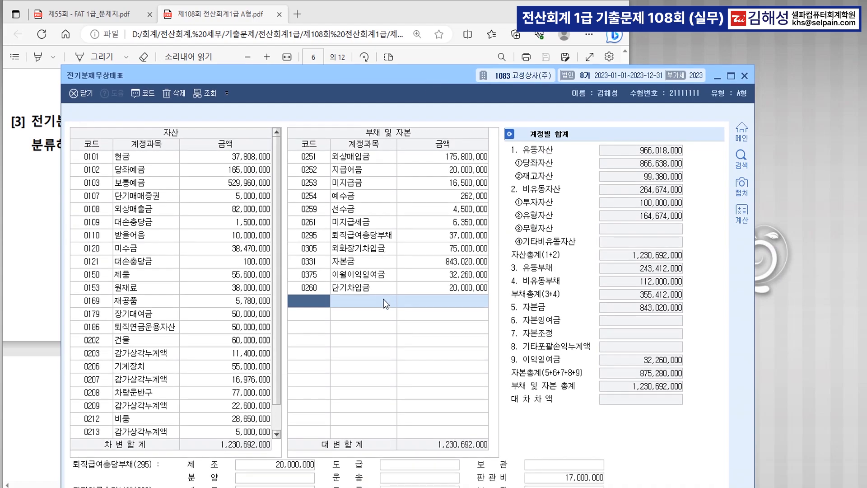
key("ctrl")
left_click(744, 78)
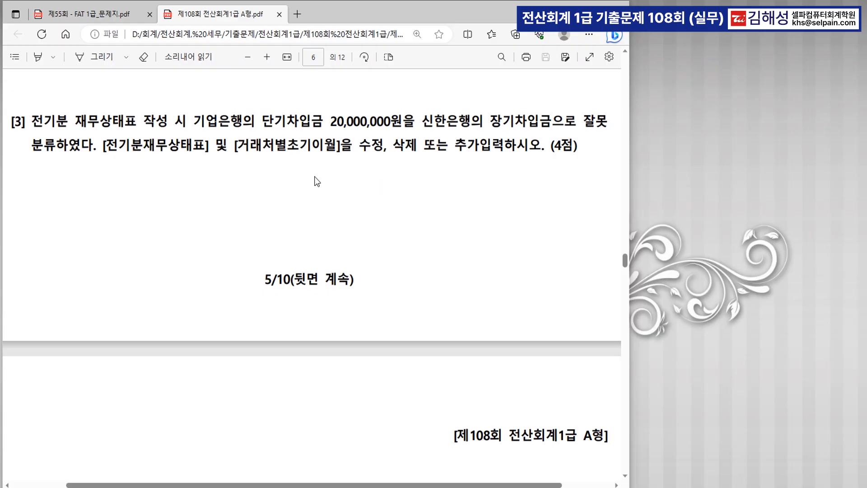
scroll(335, 190, "down", 5)
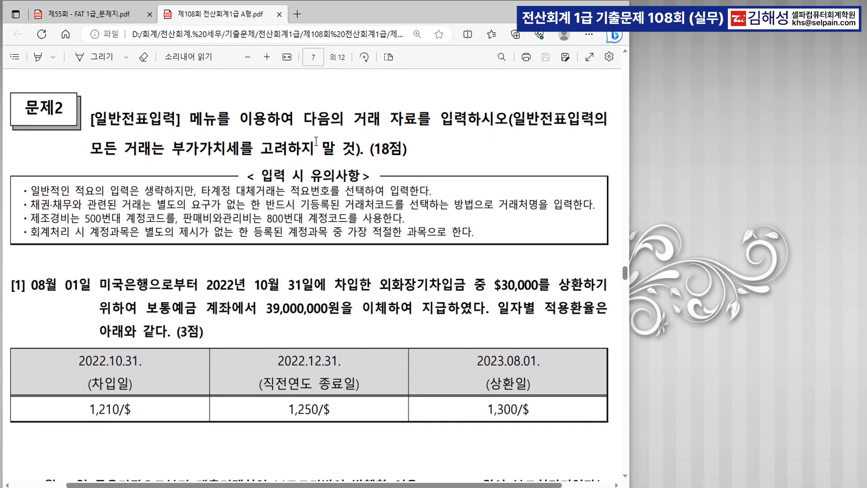
scroll(336, 149, "down", 4)
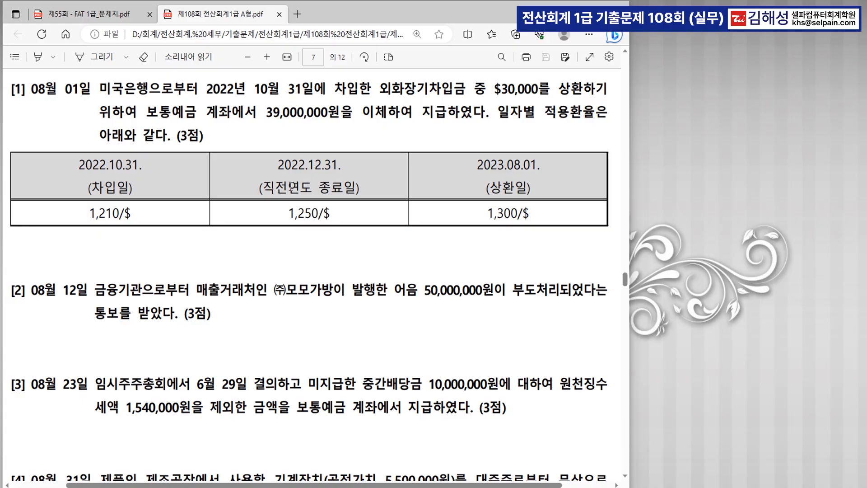
key("alt+Tab")
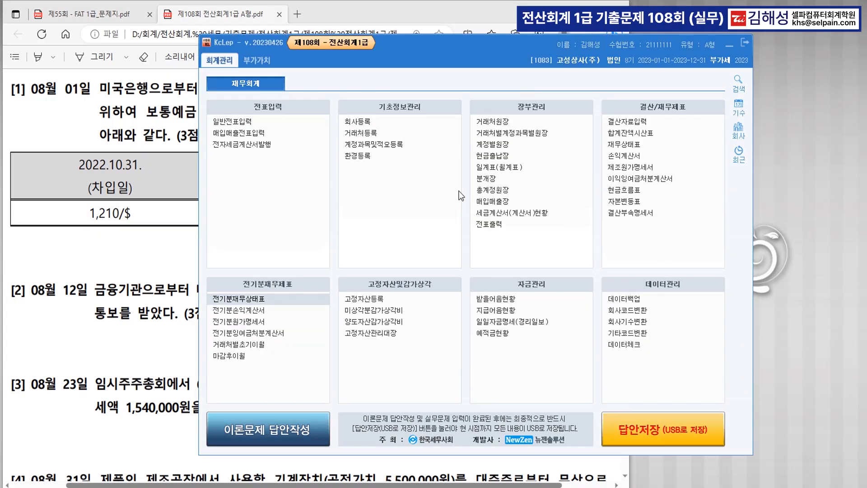
Step: Open 일반전표입력 and set the voucher date to August 1
left_click(237, 125)
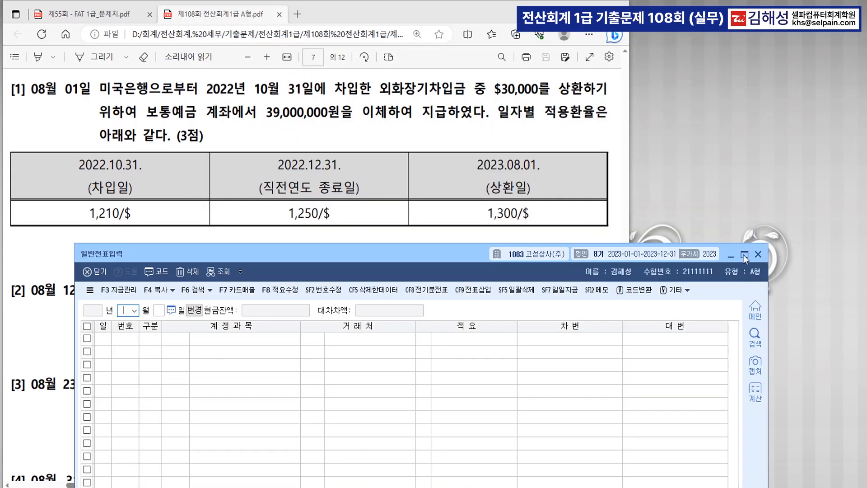
left_click_drag(405, 256, 356, 240)
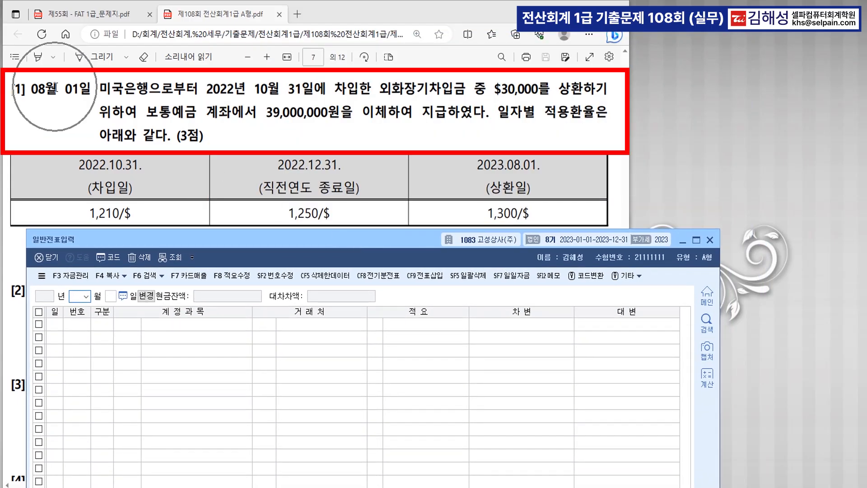
type("07")
key("shift+Tab")
type("081")
key("Return")
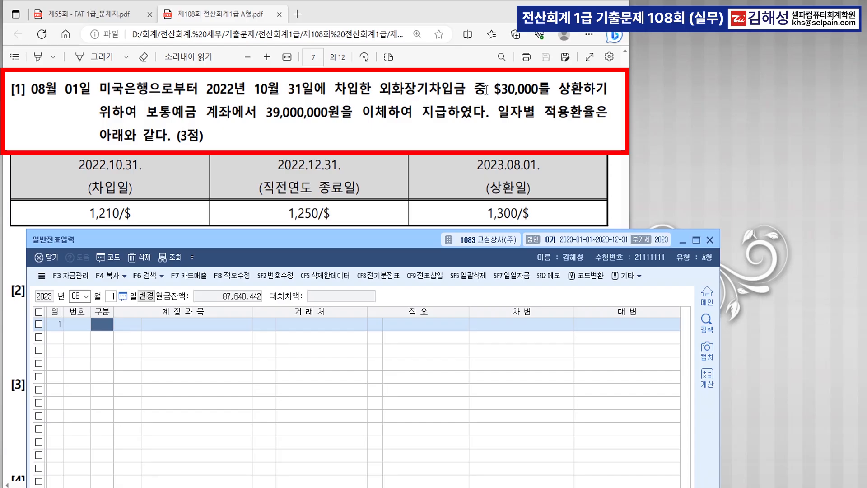
Step: Credit 0103 보통예금 39,000,000 on the first row
left_click_drag(378, 89, 486, 89)
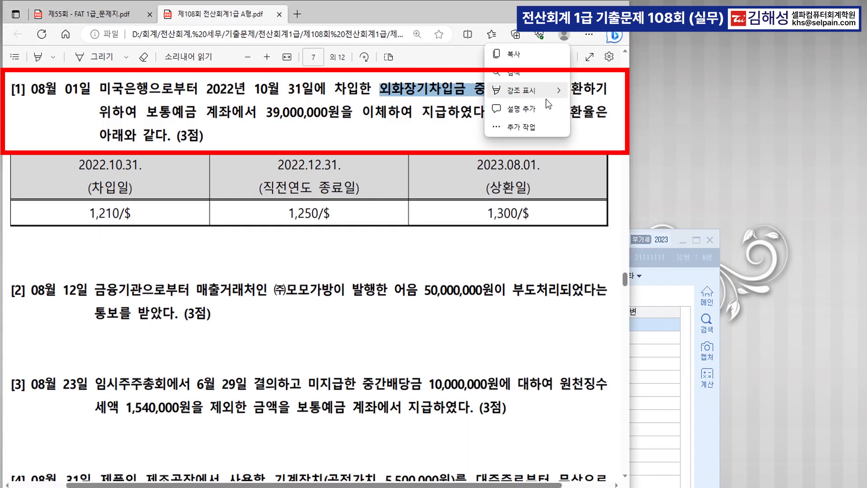
left_click(451, 143)
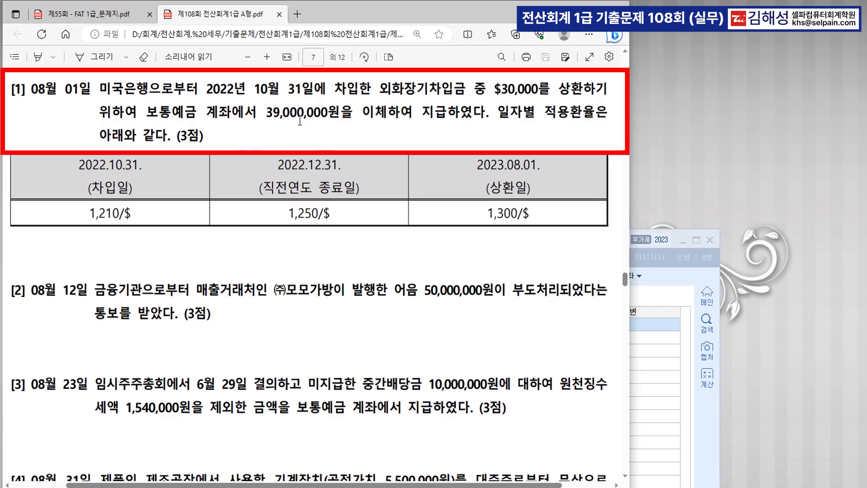
left_click(661, 344)
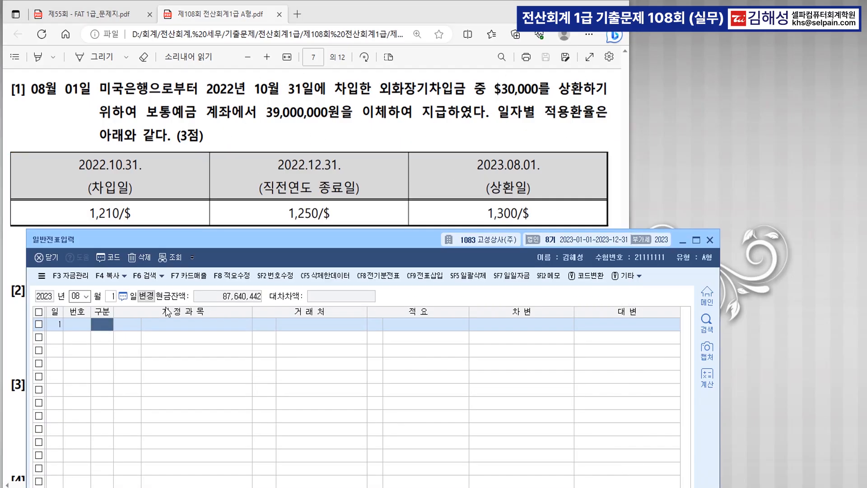
type("4103")
key("Return")
key("Return")
key("Return")
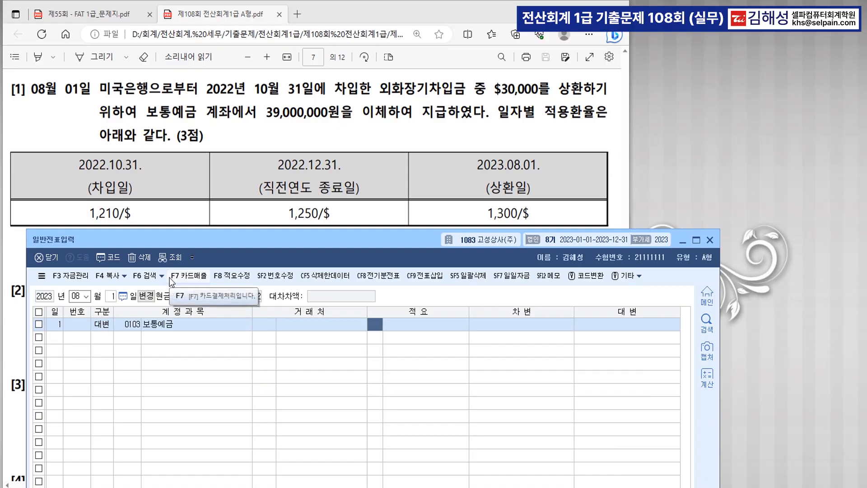
type("39000000")
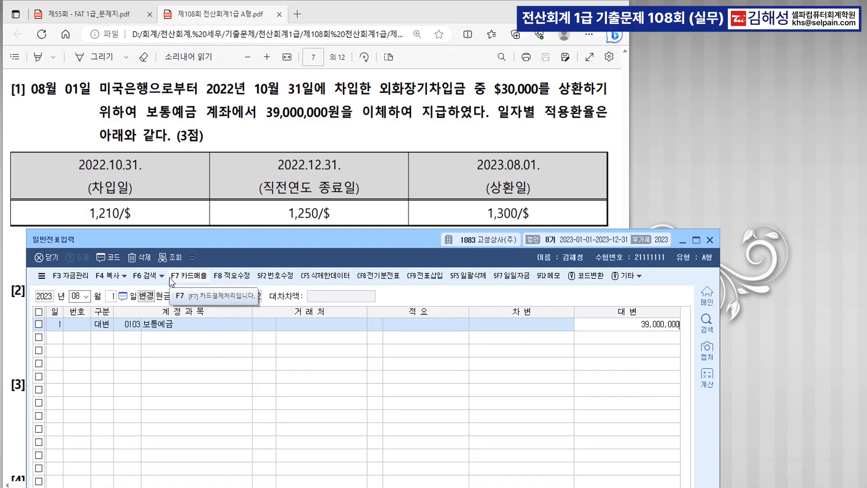
key("Return")
Step: Debit 외화장기차입금 on the second row with partner 미국은행
type("3외화")
key("Return")
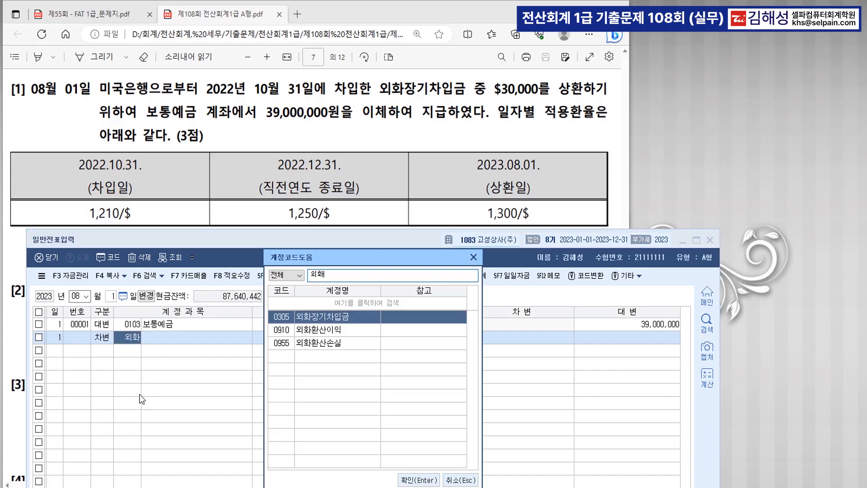
key("Return")
type("미국")
key("Return")
key("Return")
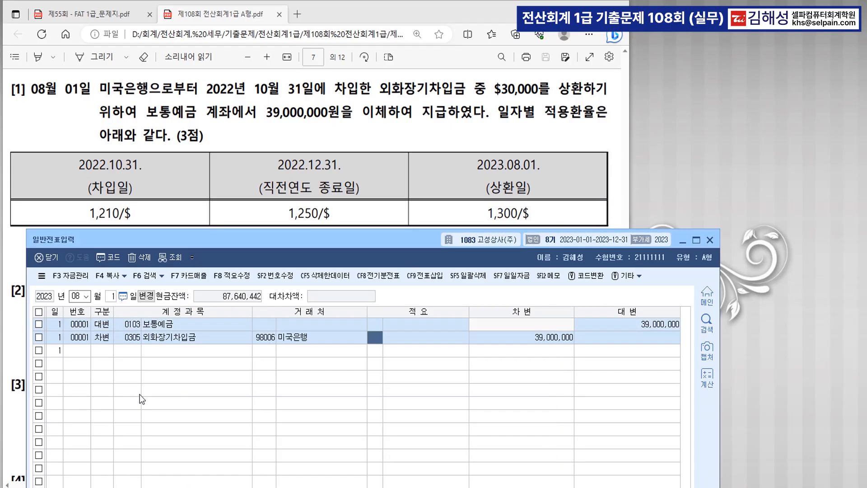
key("Return")
key("Return")
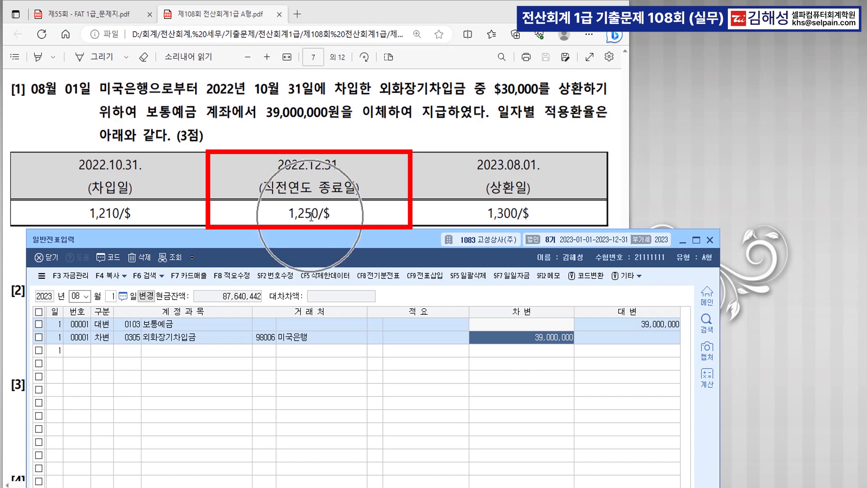
Step: Compute 30,000 × 1,250 and change the 외화장기차입금 debit to 37,500,000
key("XF86Calculator")
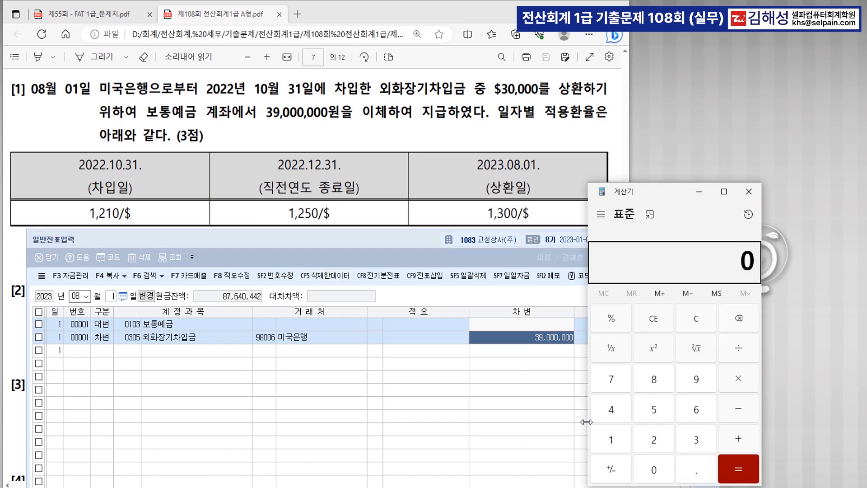
type("300000")
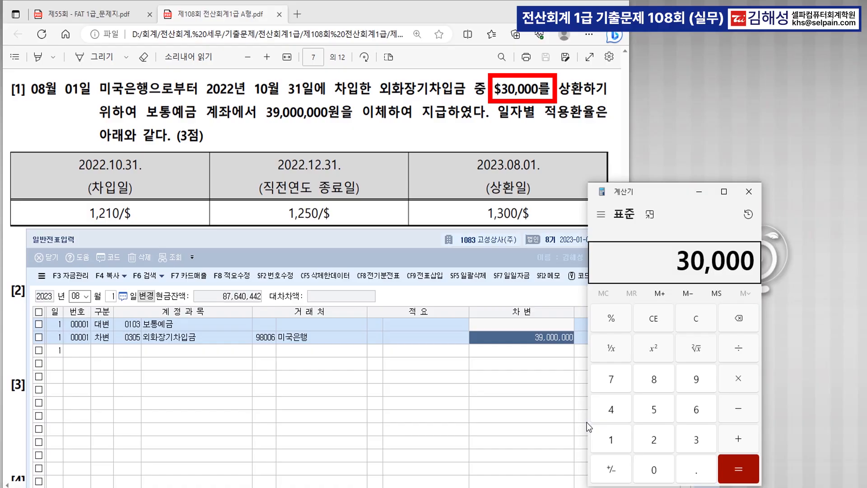
type("*1250")
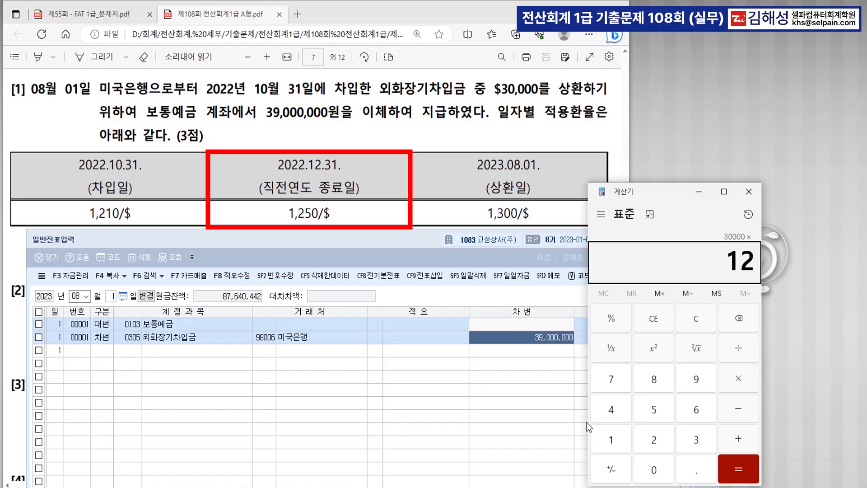
key("Return")
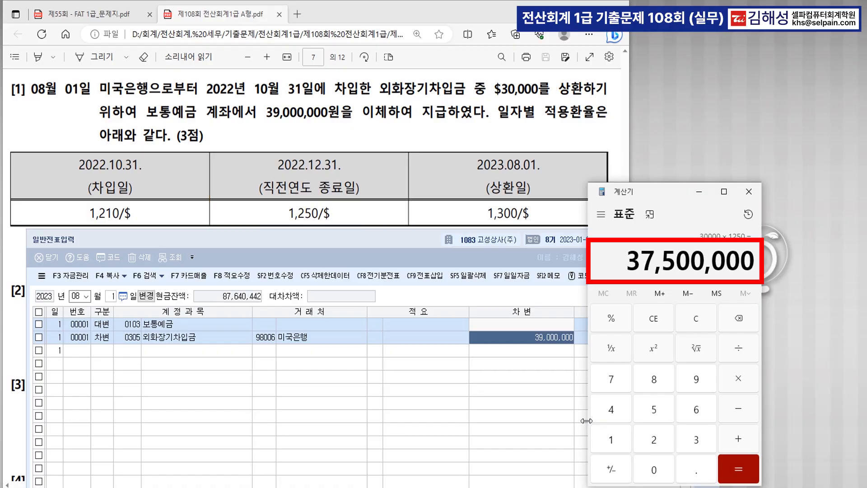
left_click(703, 188)
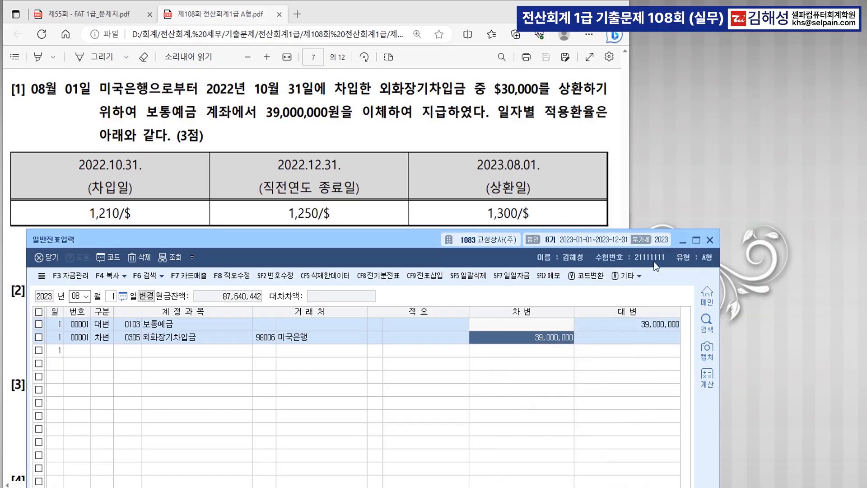
type("37500000")
key("Return")
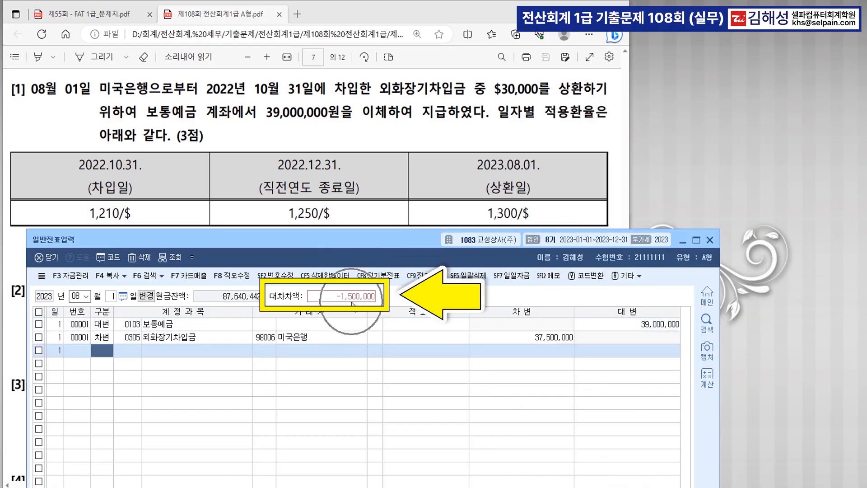
Step: Add a third-row 외환차손 debit for the 1,500,000 difference, then scroll to question [2]
type("3")
key("Return")
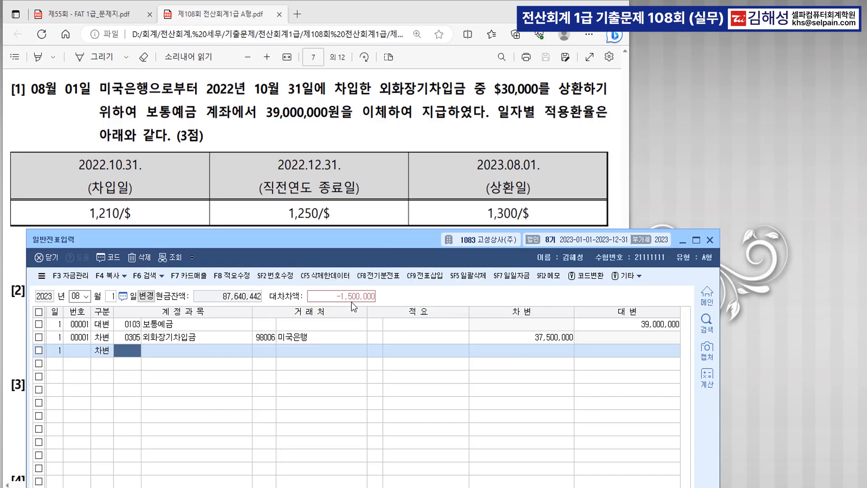
type("외화")
key("Return")
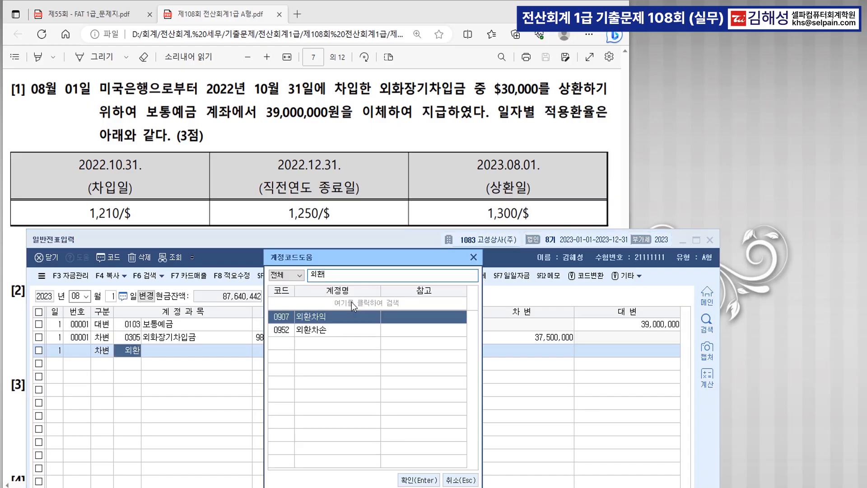
key("Down")
key("Return")
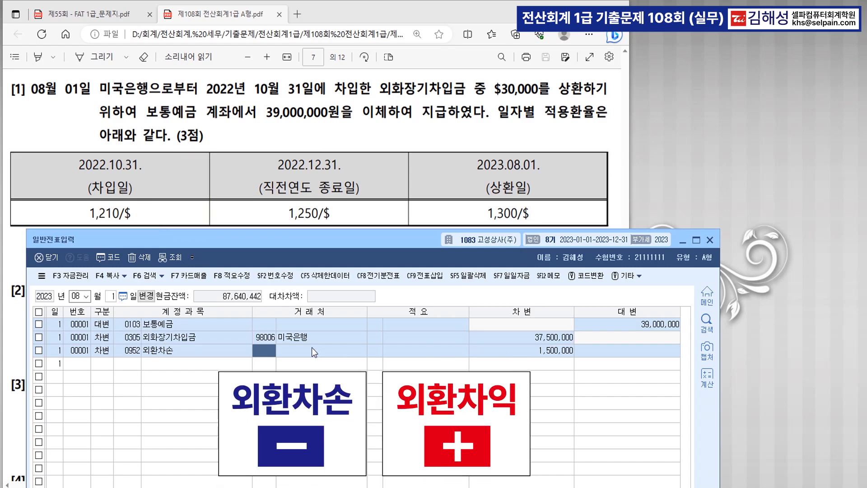
scroll(400, 141, "down", 4)
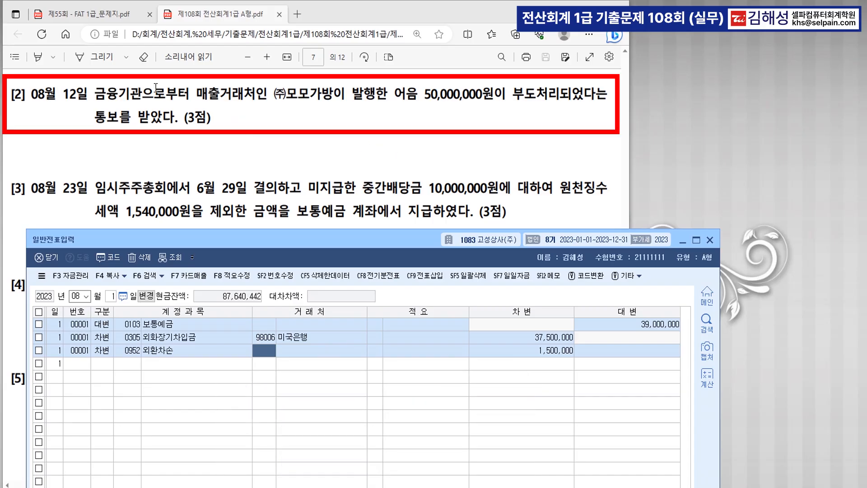
Step: Move to August 12 and credit 0110 받을어음 50,000,000 for (주)모모가방
left_click(112, 296)
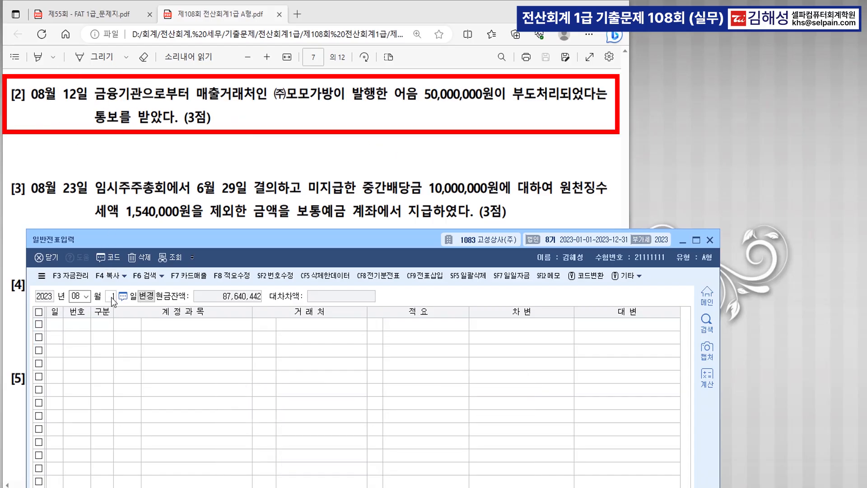
type("2")
key("Return")
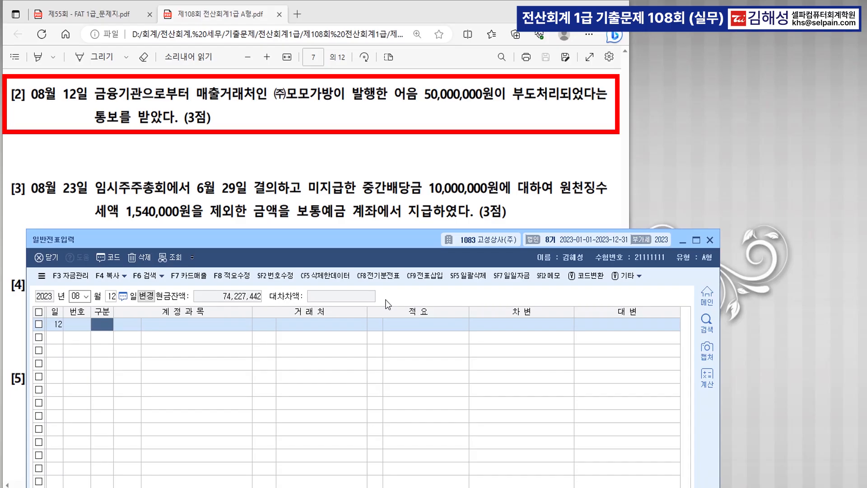
type("4")
key("Return")
type("110")
key("Return")
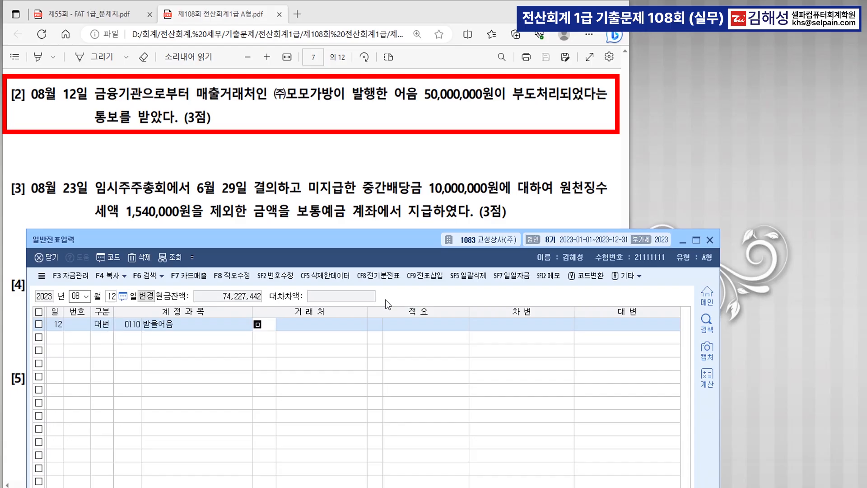
type("모모")
key("Return")
key("Return")
key("Return")
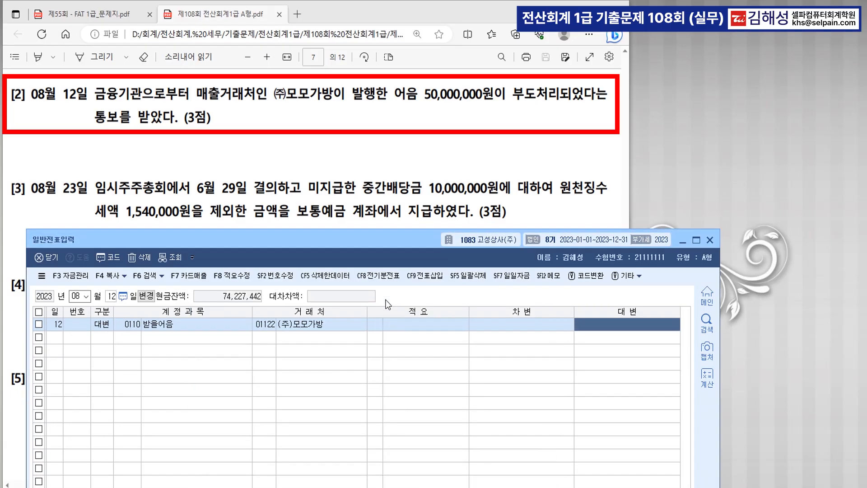
type("50000000")
key("Return")
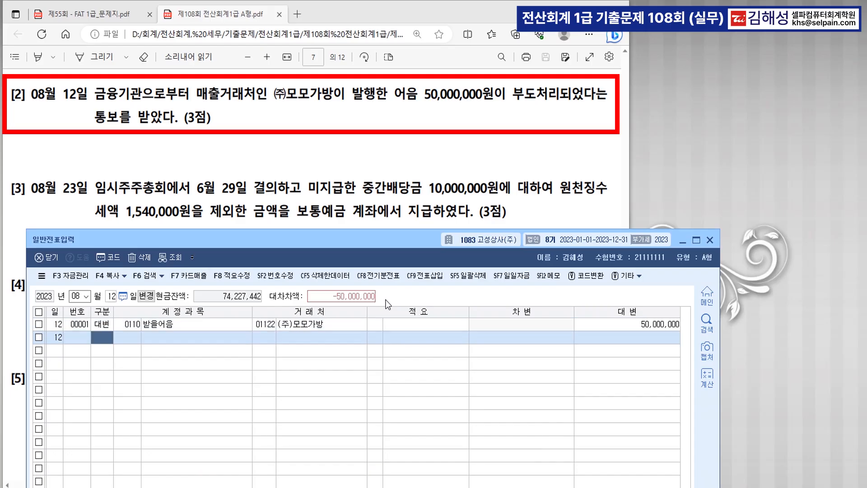
type("3")
Step: Debit 부도어음과수표 on the second row with partner (주)모모가방
key("Return")
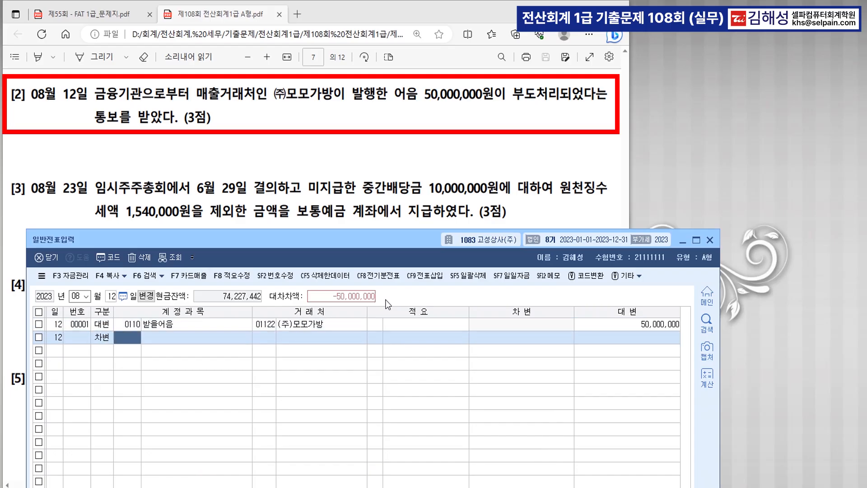
type("부도")
key("Return")
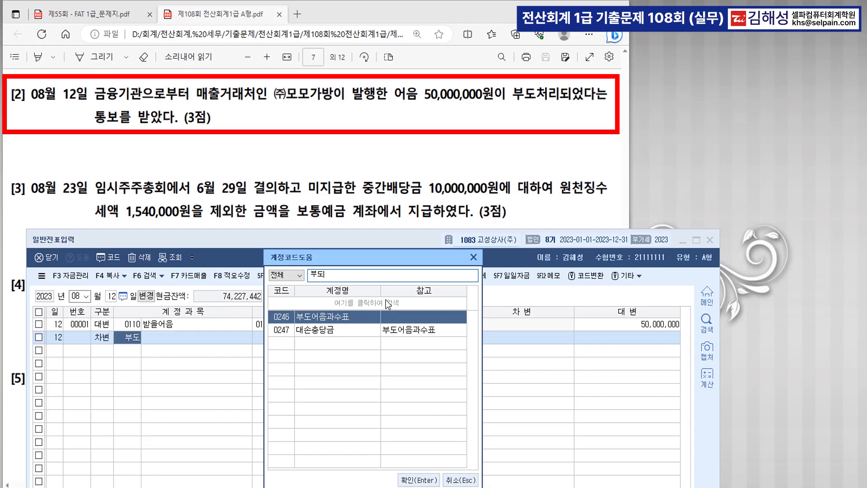
key("Return")
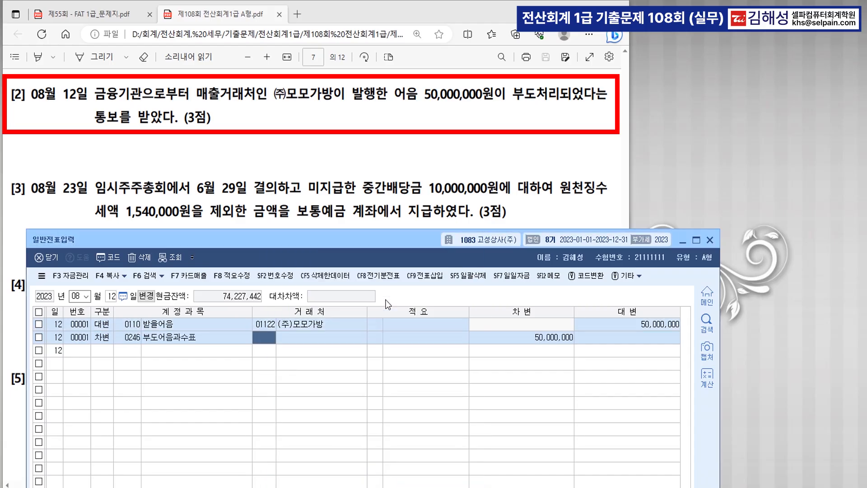
type("1122")
key("Return")
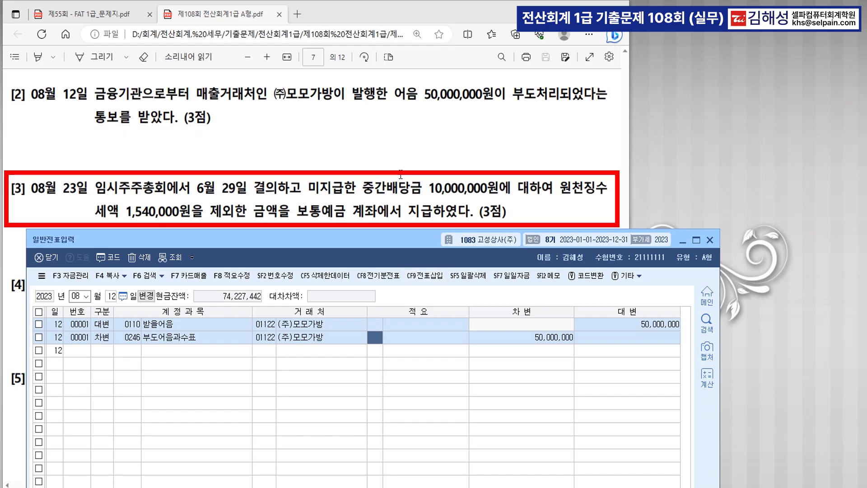
Step: Switch the voucher date to 06/29 and inspect the 10,000,000 미지급배당금 dividend entry
scroll(382, 184, "down", 2)
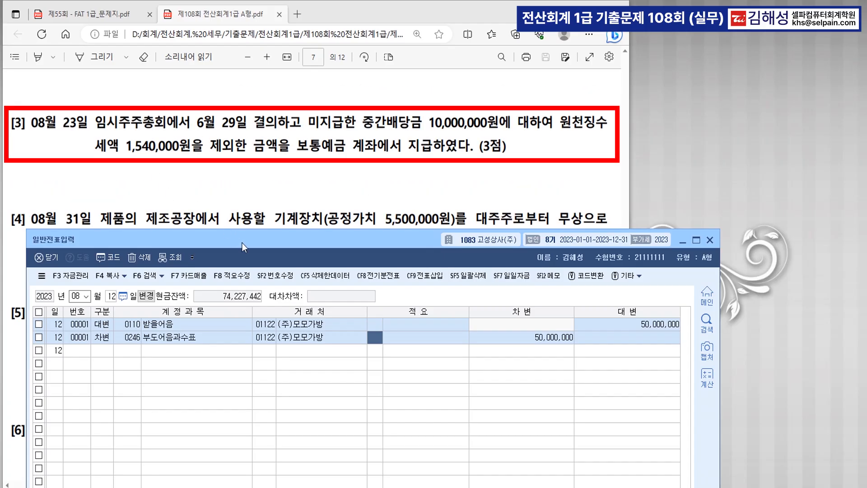
left_click_drag(242, 242, 224, 206)
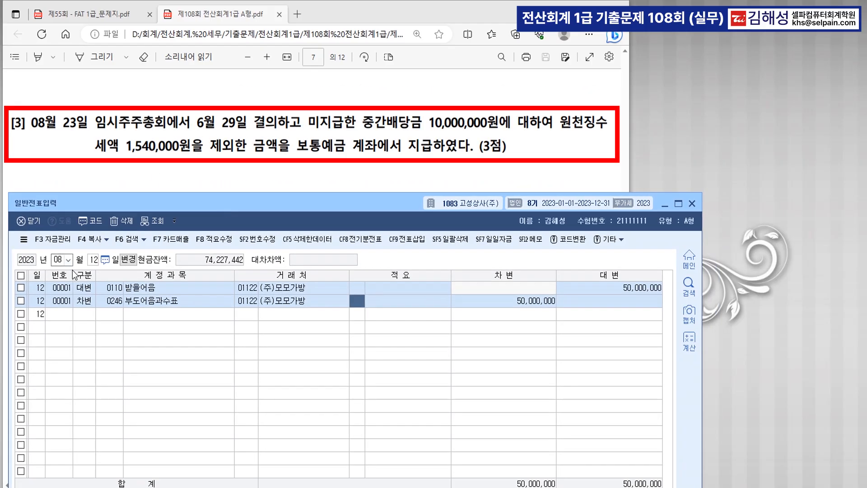
left_click(93, 261)
type("2")
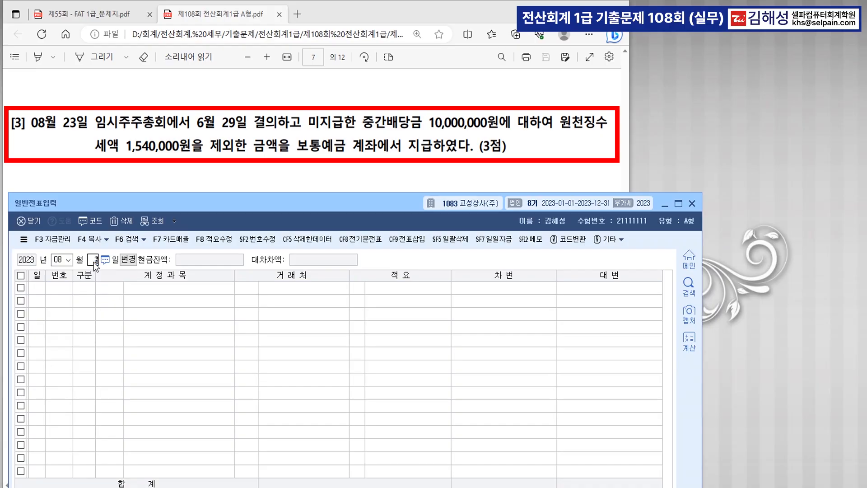
type("3")
key("Return")
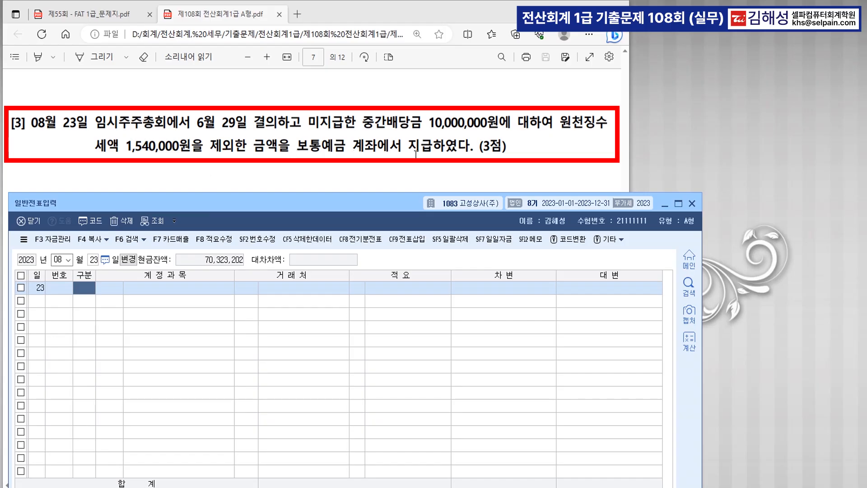
left_click(58, 261)
type("0629")
key("Return")
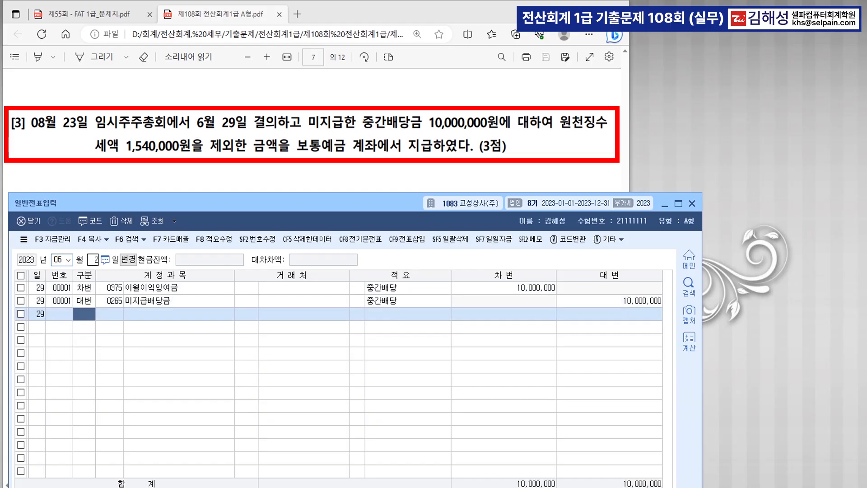
left_click(178, 305)
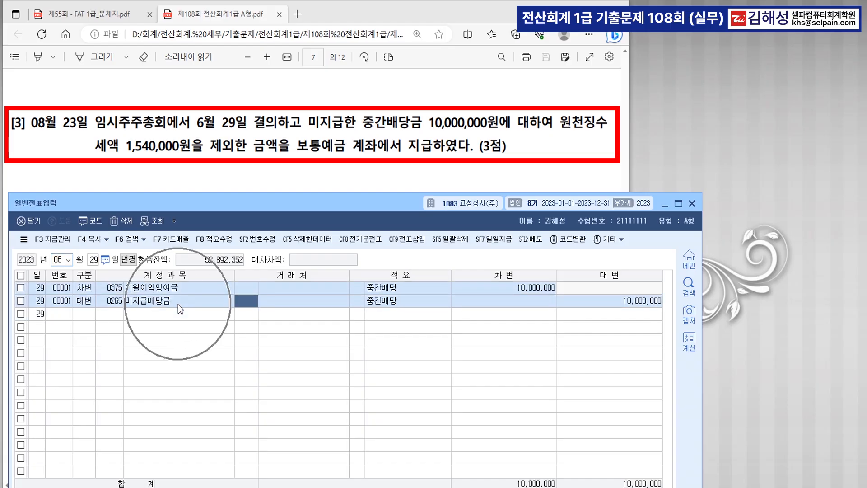
Step: Set the voucher date back to August 23
left_click(92, 306)
left_click(62, 261)
type("08")
key("Return")
type("23")
key("Return")
Step: Debit 미지급배당금 10,000,000 on the first row
type("3")
key("Return")
type("미지")
key("Return")
key("Down")
key("Down")
key("Down")
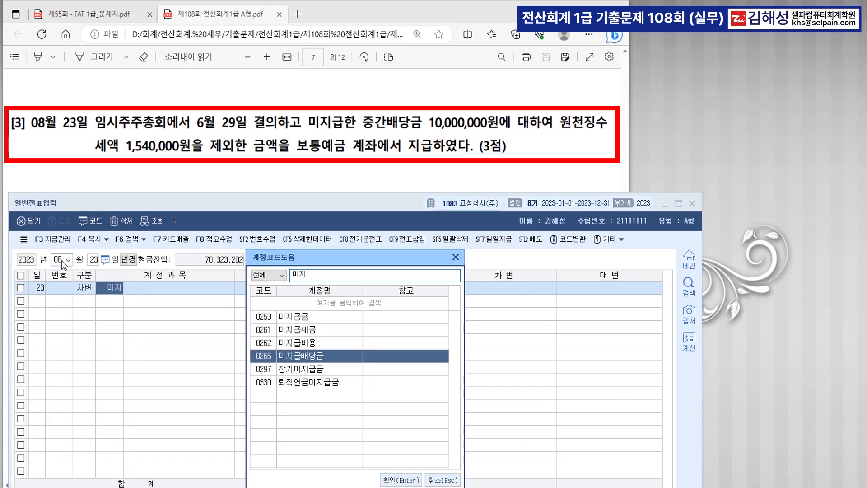
key("Return")
key("Return")
key("Return")
key("Return")
type("10")
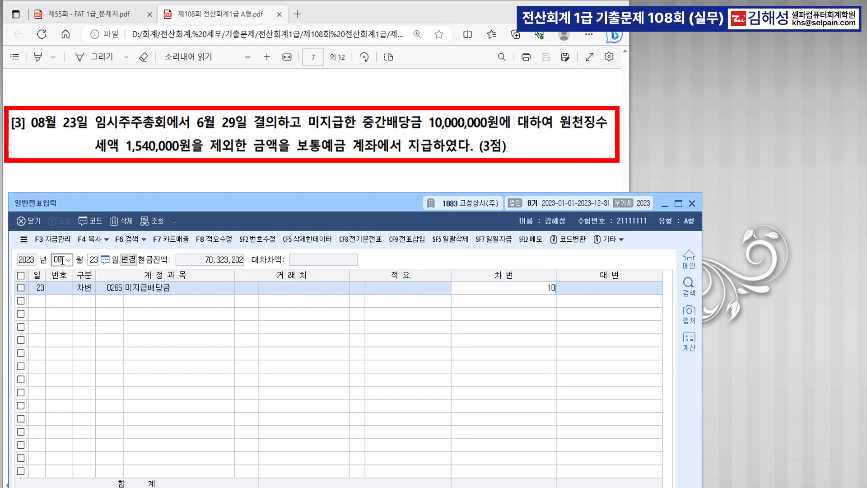
type(",000,000")
key("Return")
Step: Credit 0254 예수금 1,540,000 and 0103 보통예금 for the remaining 8,460,000
type("4")
key("Return")
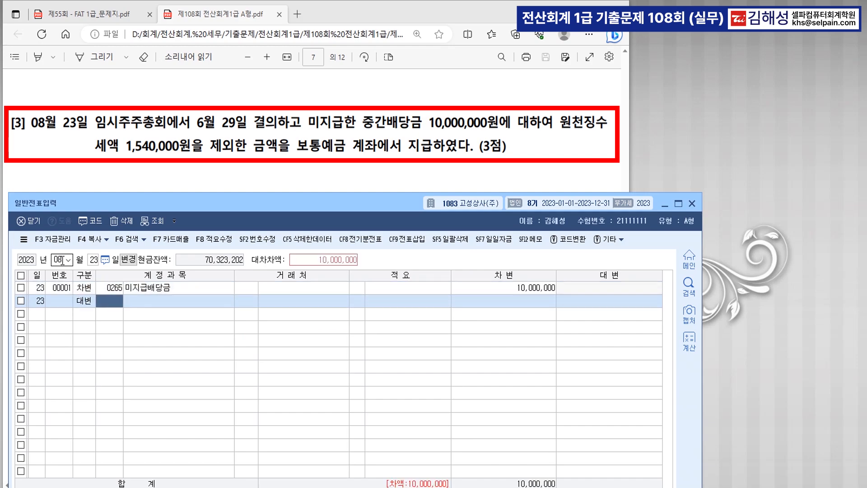
type("254")
key("Return")
key("Return")
key("Return")
key("Return")
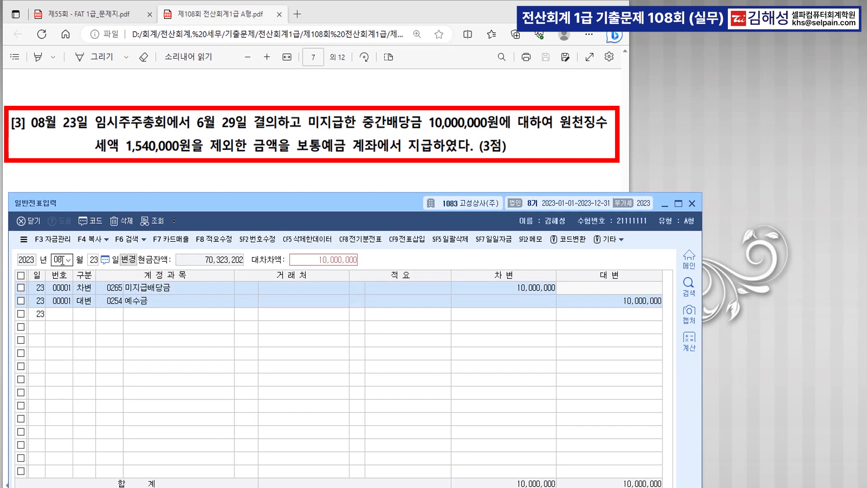
type("1540000")
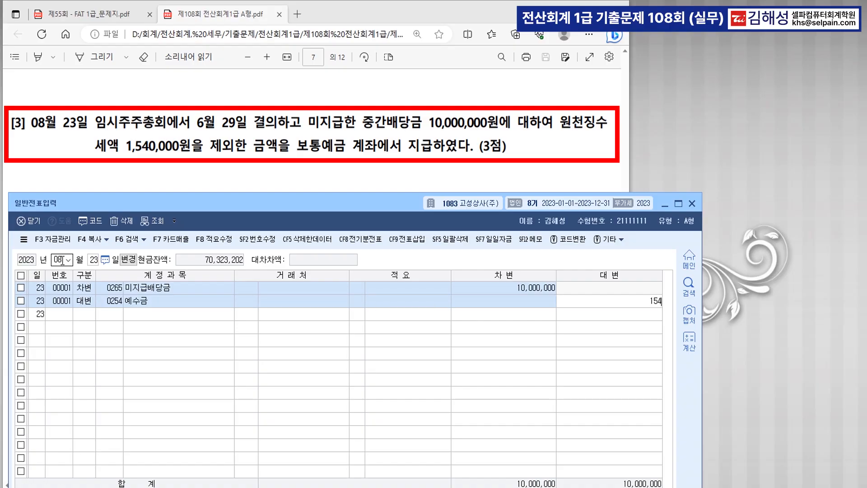
key("Return")
type("40,000")
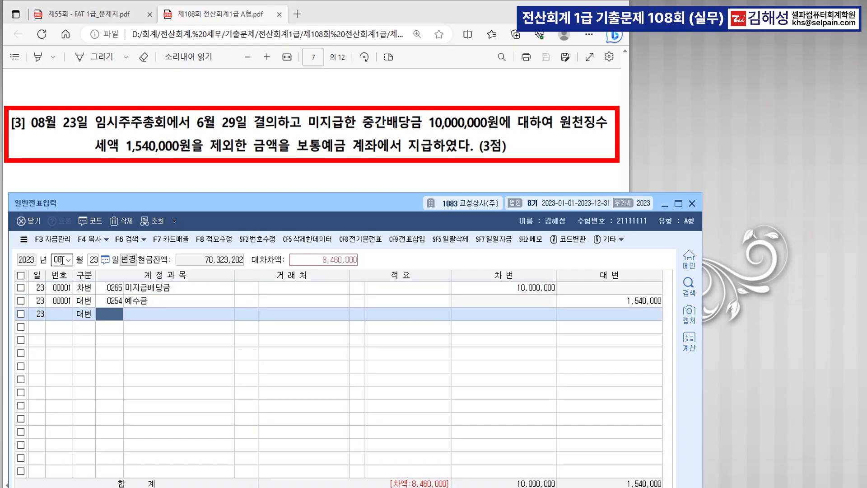
key("Return")
type("103")
key("Return")
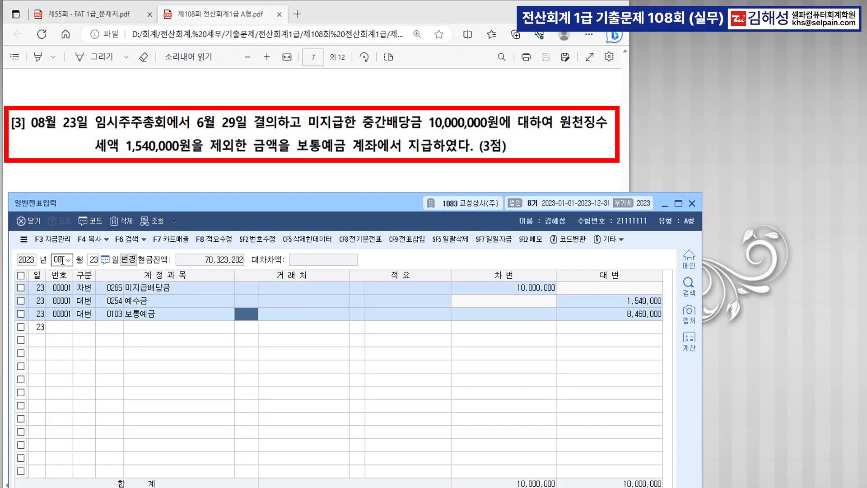
key("Return")
key("Return")
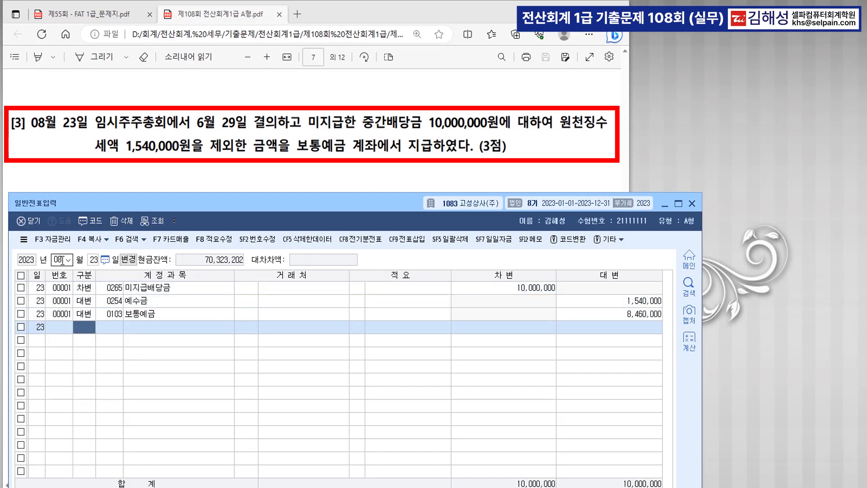
Step: Change the date to August 31 and debit 0206 기계장치 5,500,000
scroll(294, 127, "down", 2)
scroll(294, 127, "down", 2)
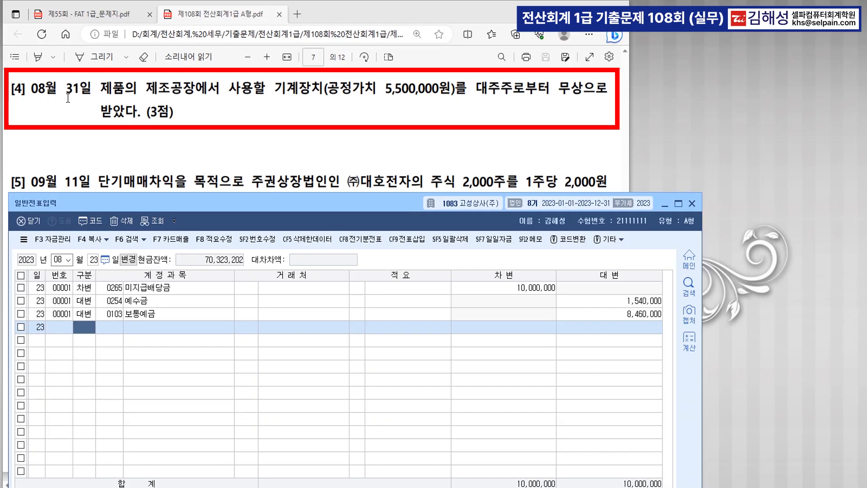
left_click(94, 260)
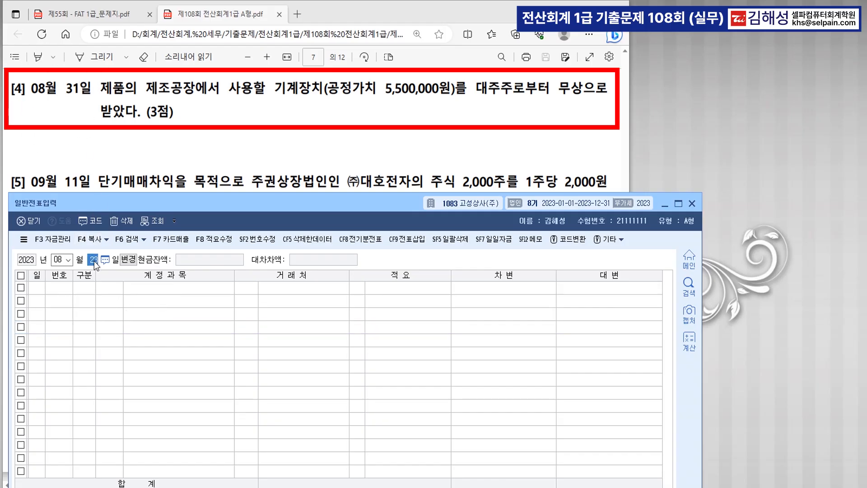
type("31")
key("Return")
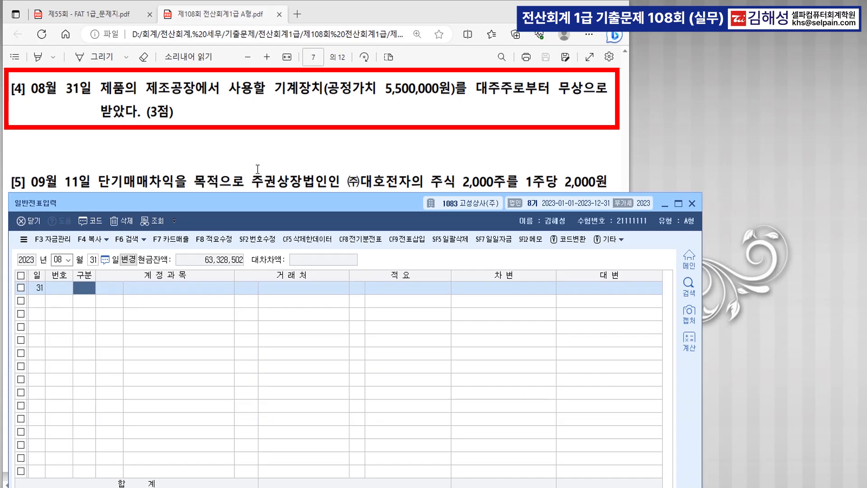
type("3")
key("Return")
type("206")
key("Return")
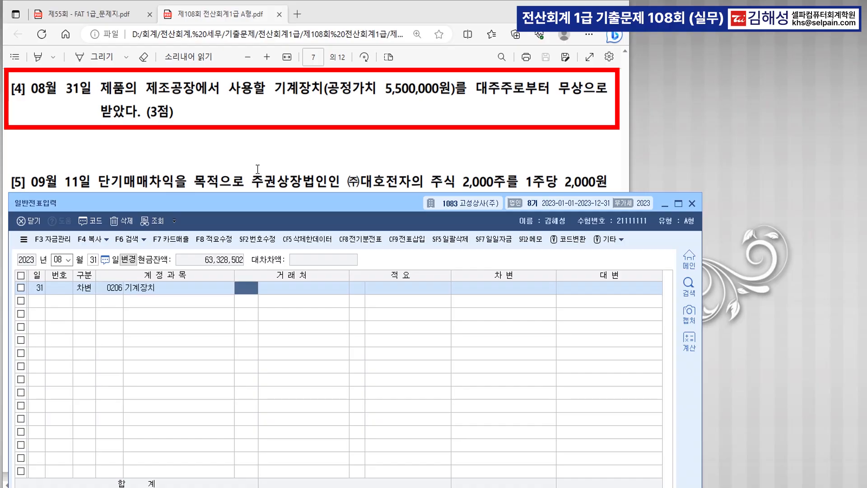
key("Return")
key("Return")
key("Return")
type("5500000")
key("Return")
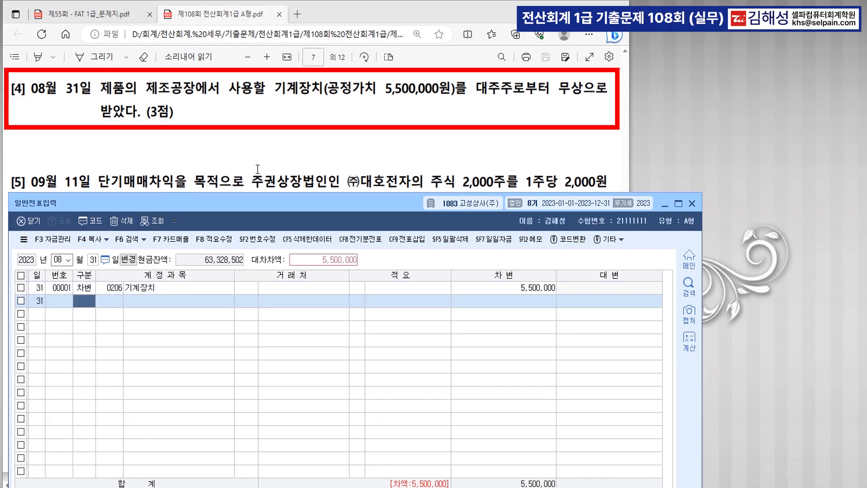
Step: Credit 자산수증이익 on the second row to balance the voucher
type("4")
key("Return")
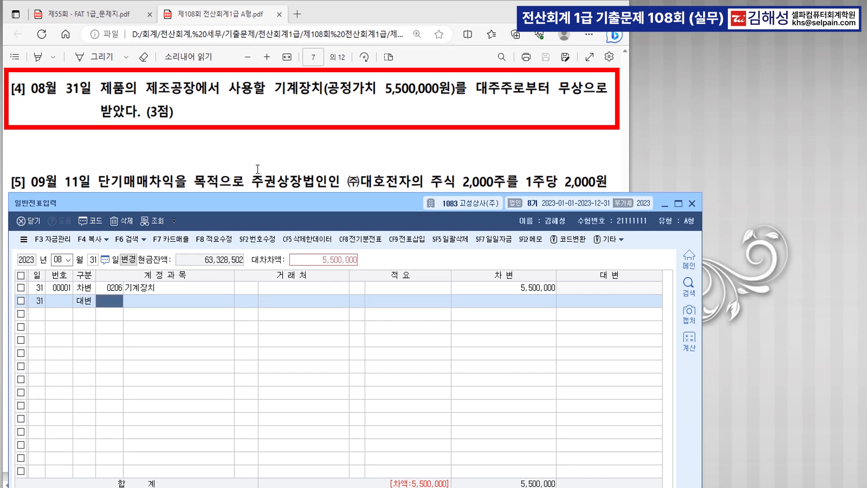
type("자산수")
key("Return")
key("Return")
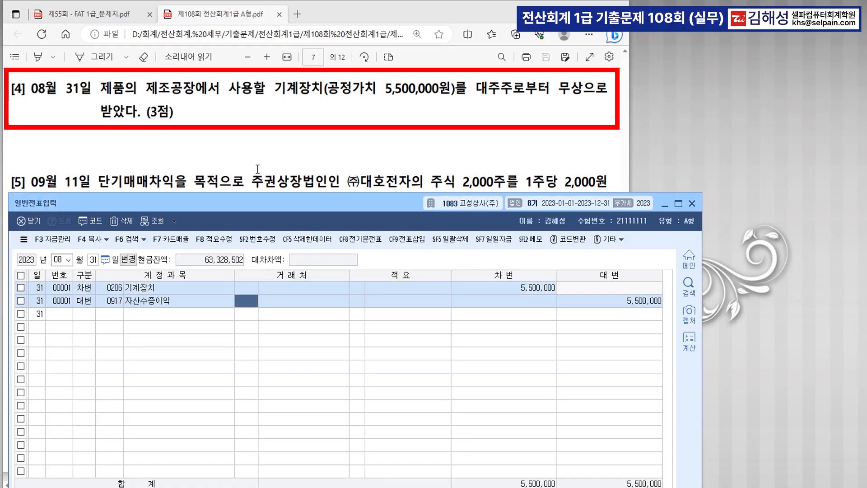
key("Return")
key("Return")
key("Return")
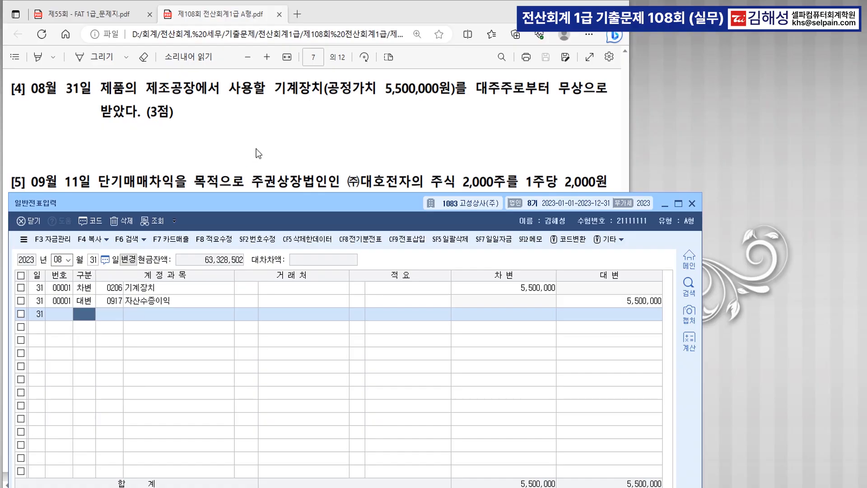
Step: Set the voucher date to September 11
scroll(258, 169, "down", 4)
scroll(307, 125, "up", 2)
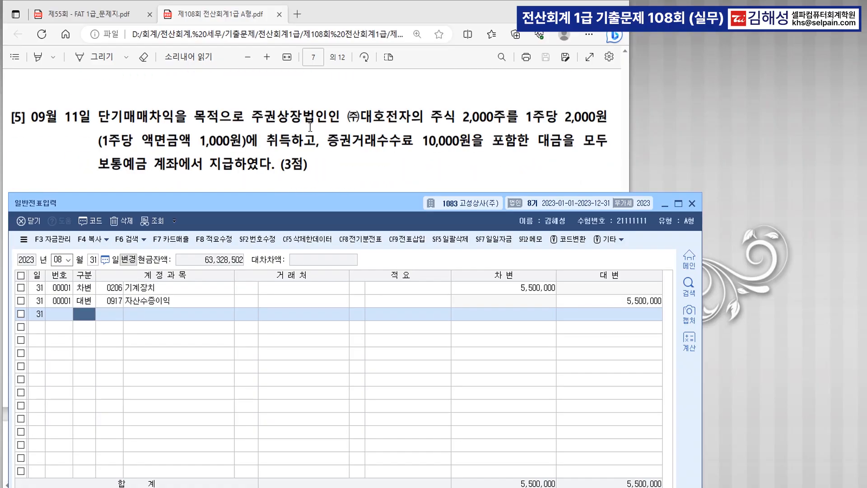
left_click(69, 260)
type("09")
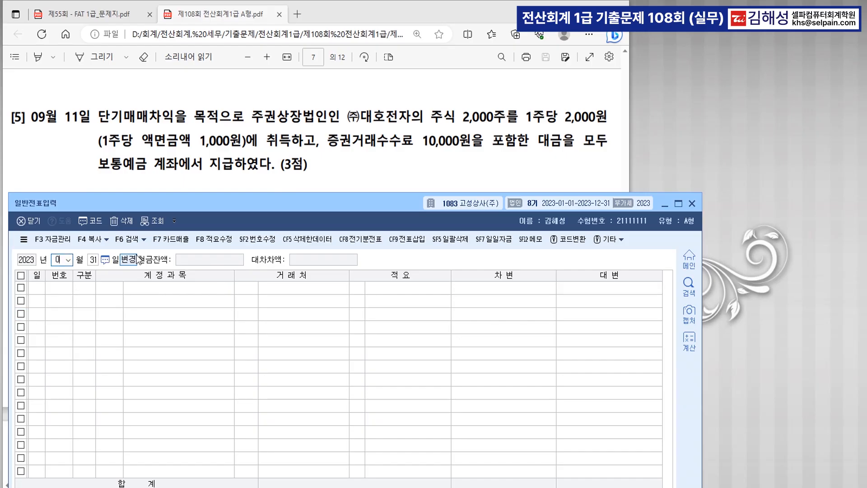
key("Return")
type("11")
key("Return")
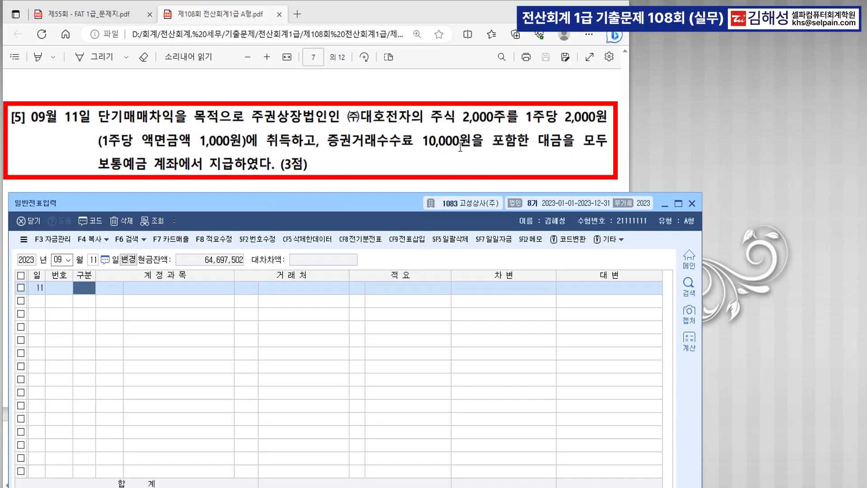
Step: Debit 0107 단기매매증권 4,000,000 on the first row
key("ctrl")
type("3107")
key("Return")
key("Return")
key("Return")
key("Return")
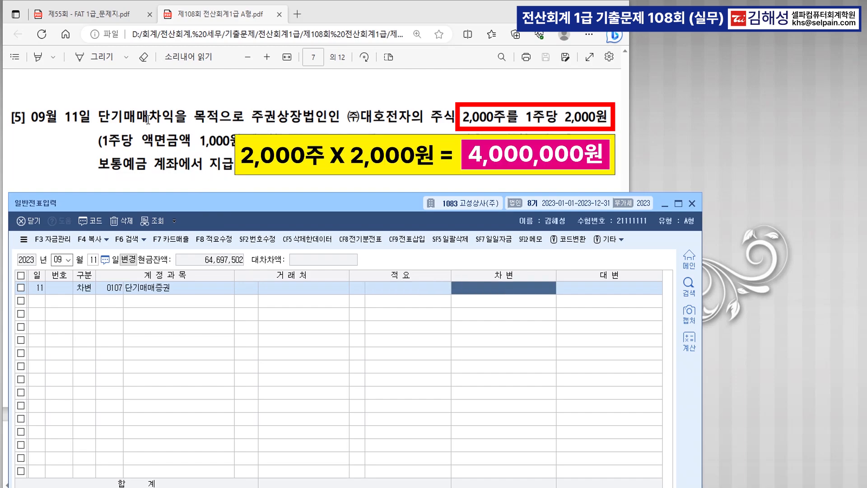
type("4000000")
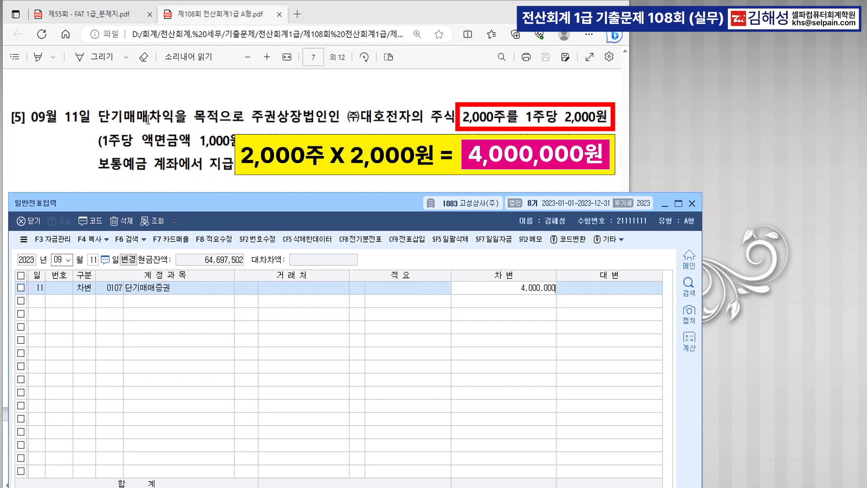
key("Return")
Step: Debit 수수료비용 10,000 and credit 0103 보통예금 for the 4,010,000 total
key("3")
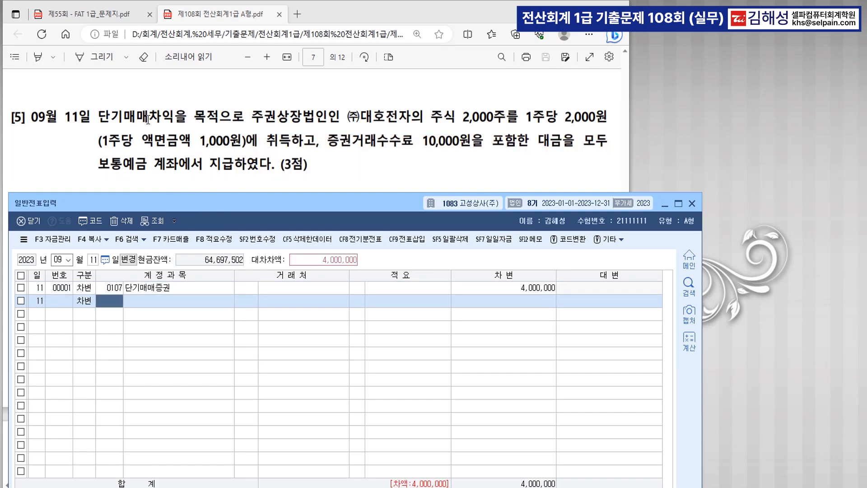
scroll(273, 145, "up", 1)
scroll(307, 154, "down", 3)
scroll(345, 145, "up", 1)
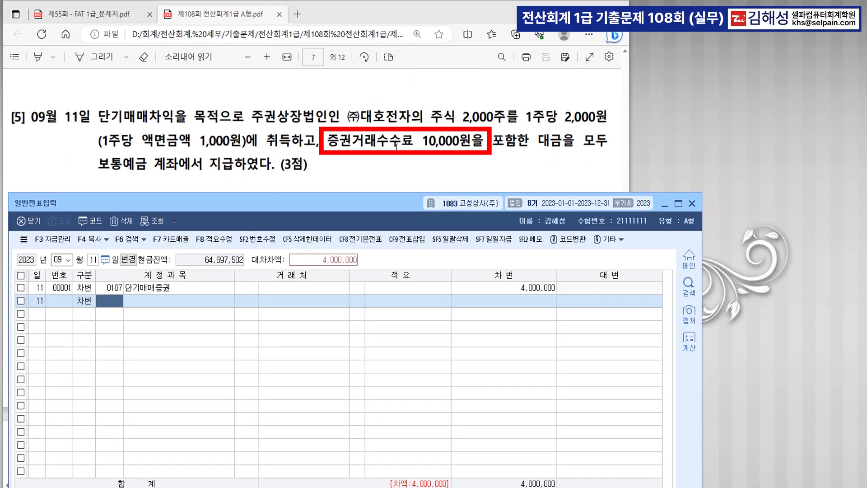
type("수수")
key("Return")
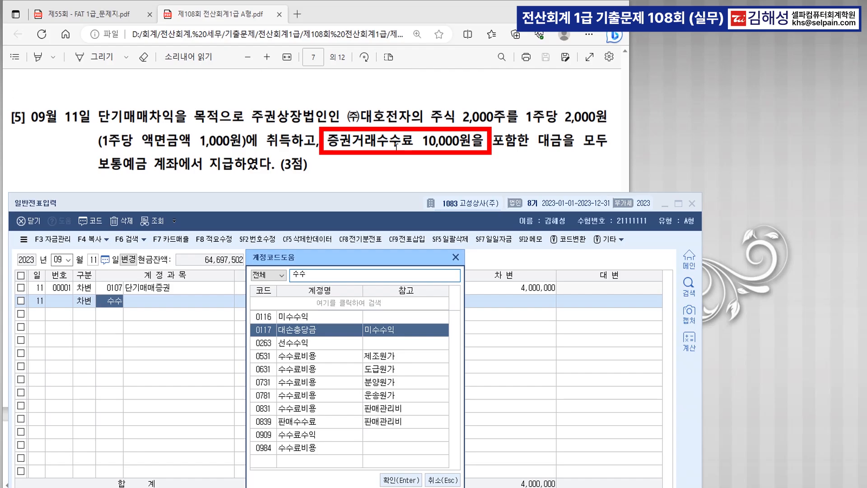
key("Up")
key("Return")
key("Return")
key("Return")
key("Return")
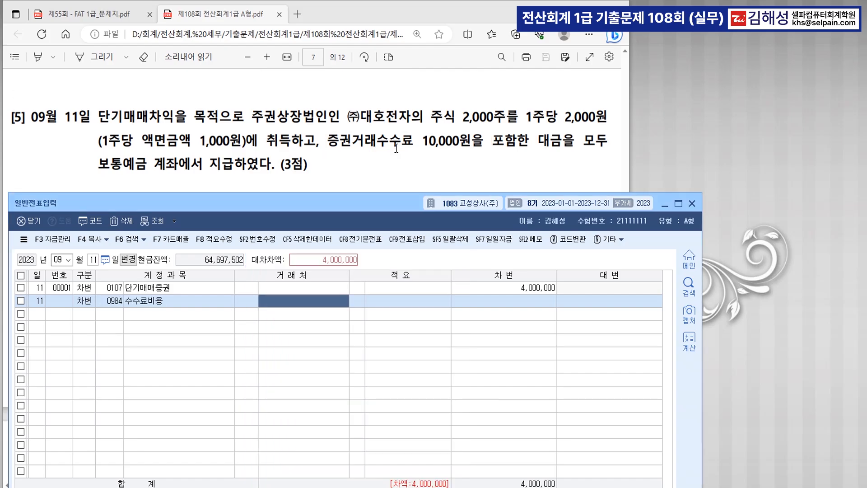
type("10000")
key("Return")
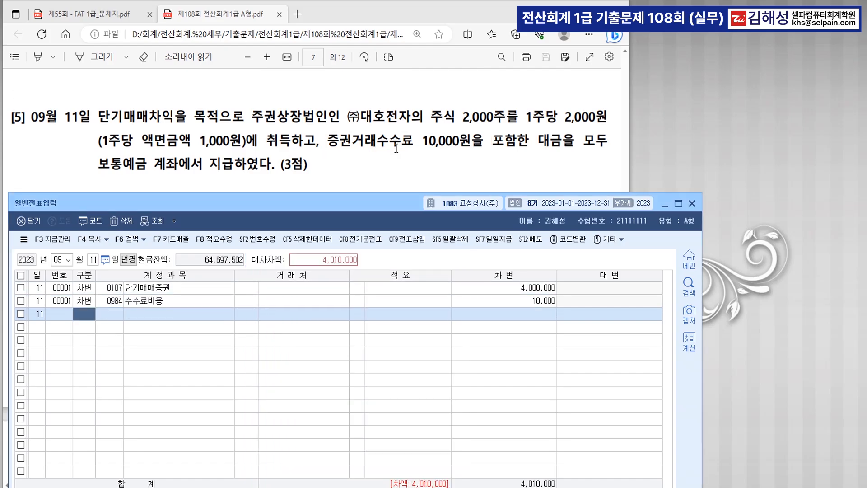
type("4")
key("Return")
type("103")
key("Return")
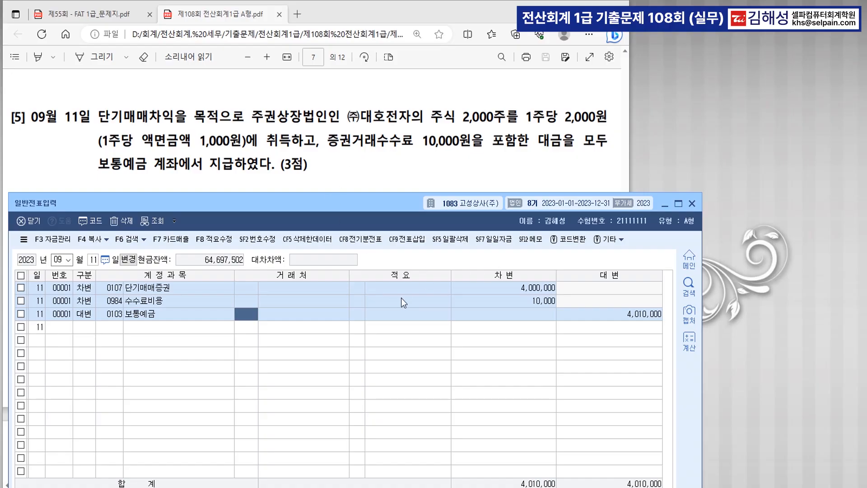
Step: Start a 09/13 general journal entry with a 0101 현금 debit of 1,000,000
scroll(396, 101, "down", 3)
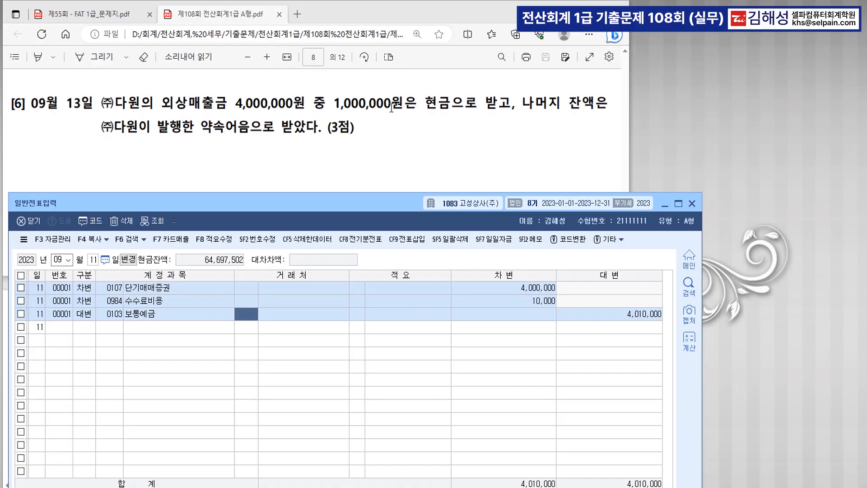
left_click(92, 259)
type("13")
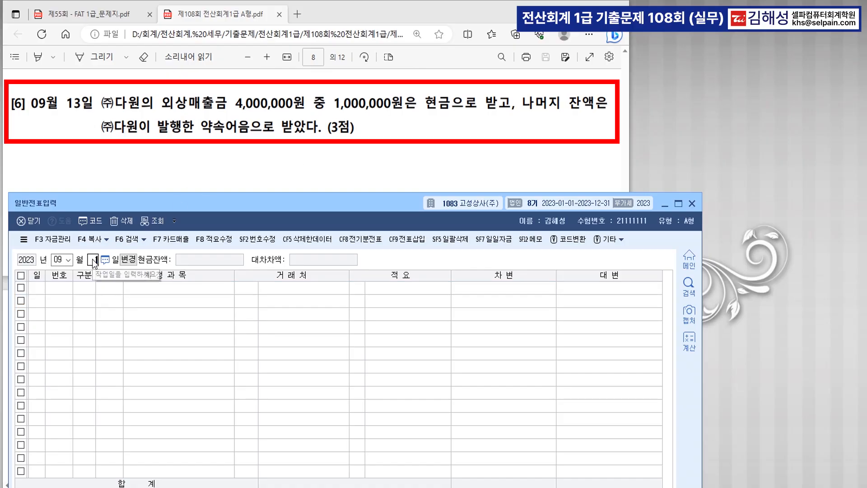
key("Return")
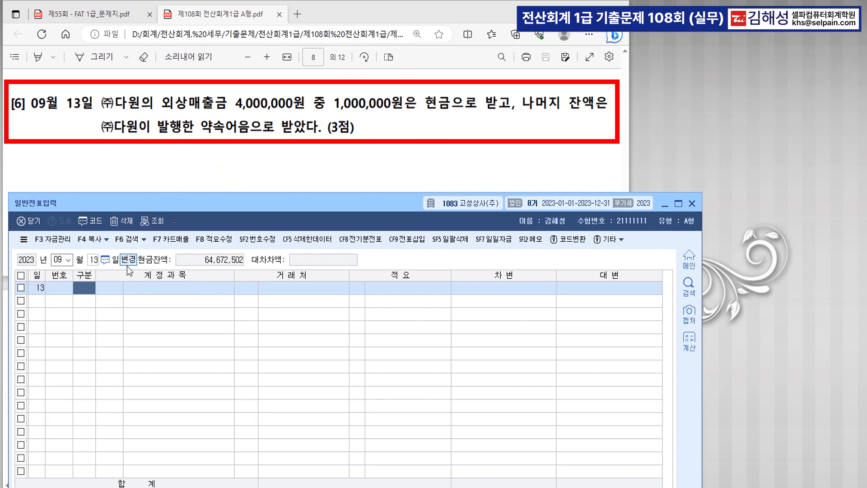
type("3")
key("Return")
type("101")
key("Return")
key("Return")
key("Return")
type("1000000")
Step: Add a credit line of 0108 외상매출금 4,000,000 for (주)다원
key("Return")
type("4")
key("Return")
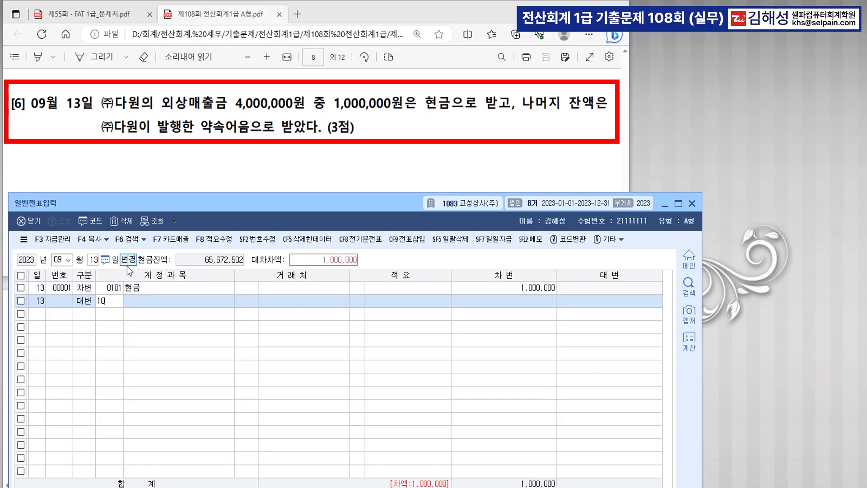
type("108")
key("Return")
type("다원")
key("Return")
key("Return")
key("Return")
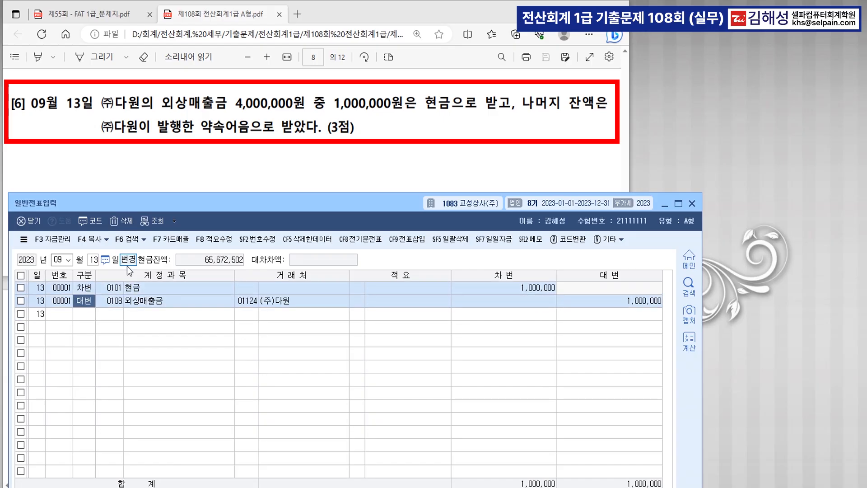
type("4000000")
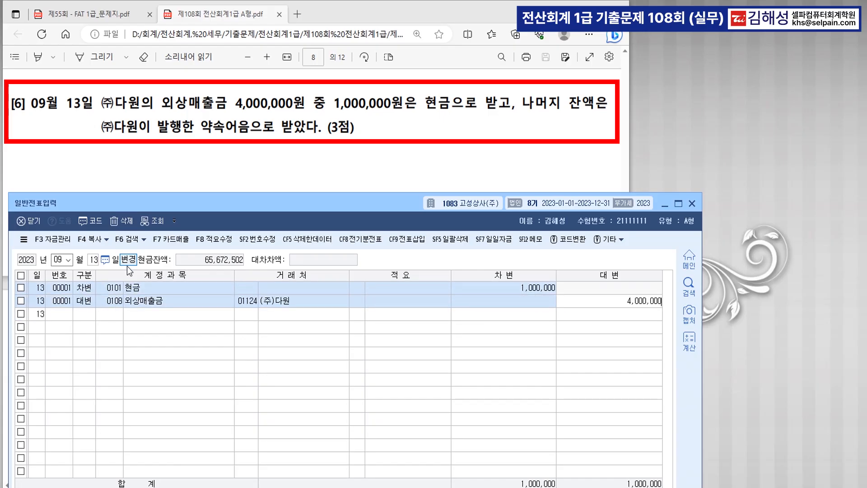
key("Return")
Step: Add a debit line of 0110 받을어음 3,000,000 for (주)다원 to balance the entry
type("3")
key("Return")
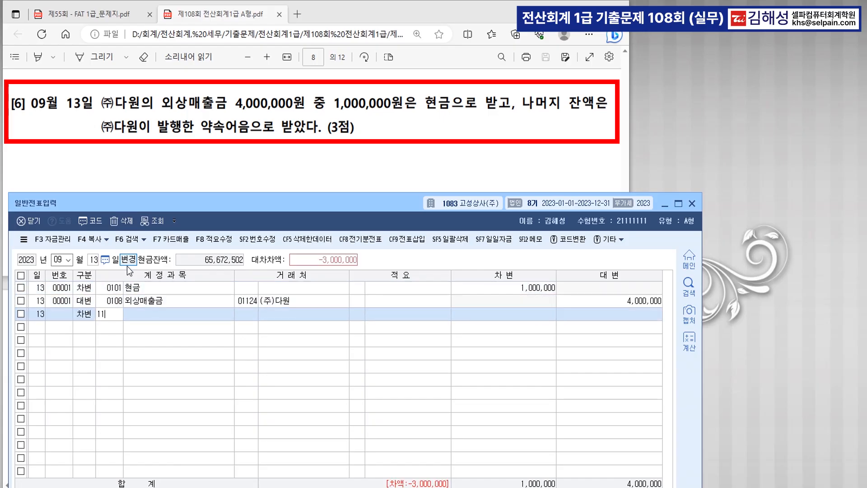
type("110")
key("Return")
type("다원")
key("Return")
key("Return")
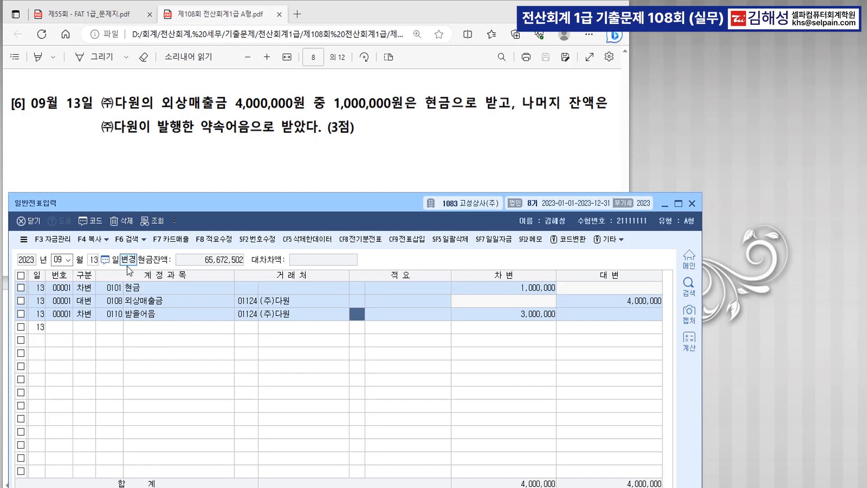
key("ctrl")
Step: Close 일반전표입력, find 문제3 [1] in the PDF, and return to the KcLep main menu
left_click(691, 204)
scroll(399, 227, "down", 5)
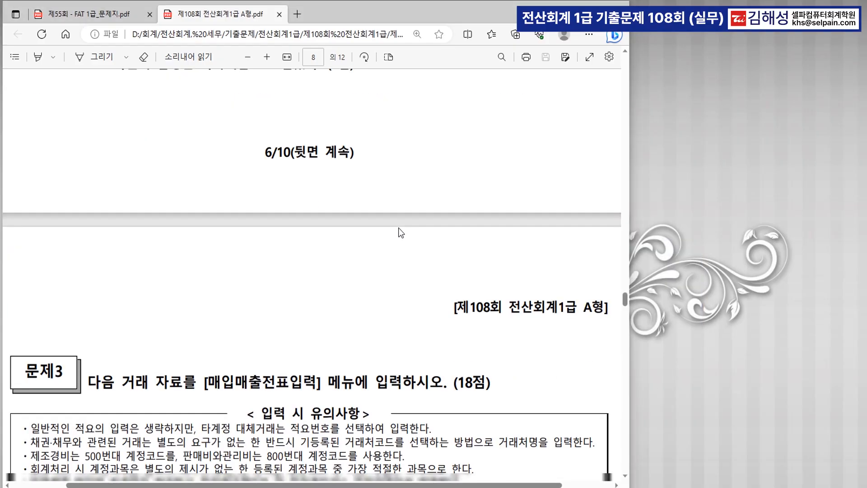
scroll(399, 231, "down", 3)
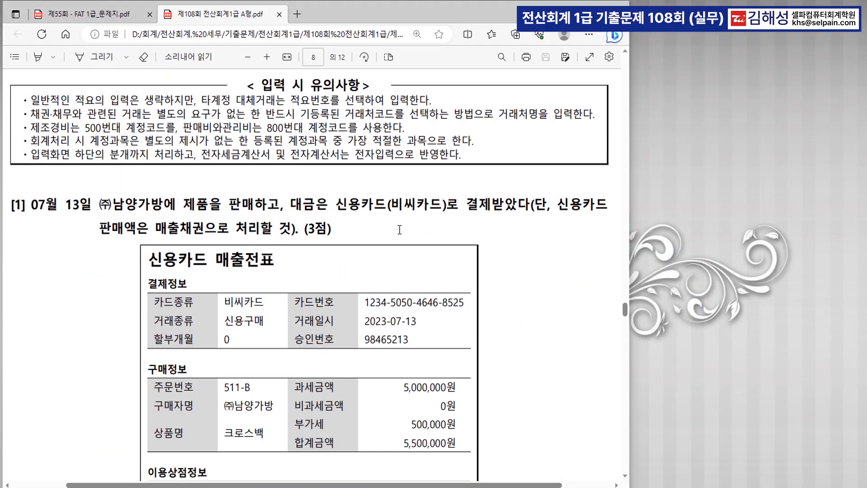
scroll(400, 230, "up", 1)
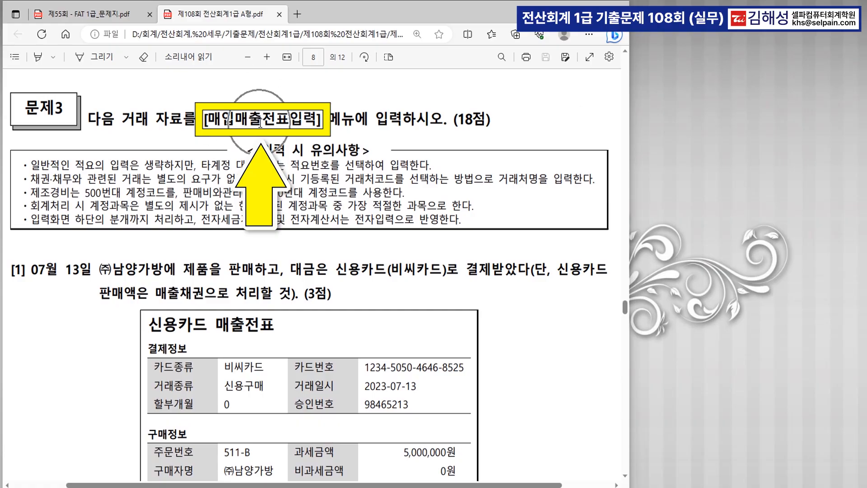
scroll(428, 221, "down", 3)
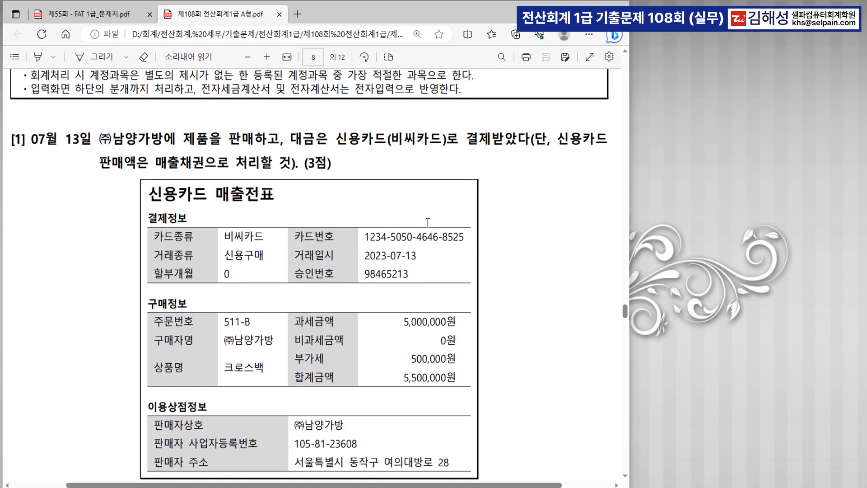
scroll(428, 222, "up", 1)
key("alt+Tab")
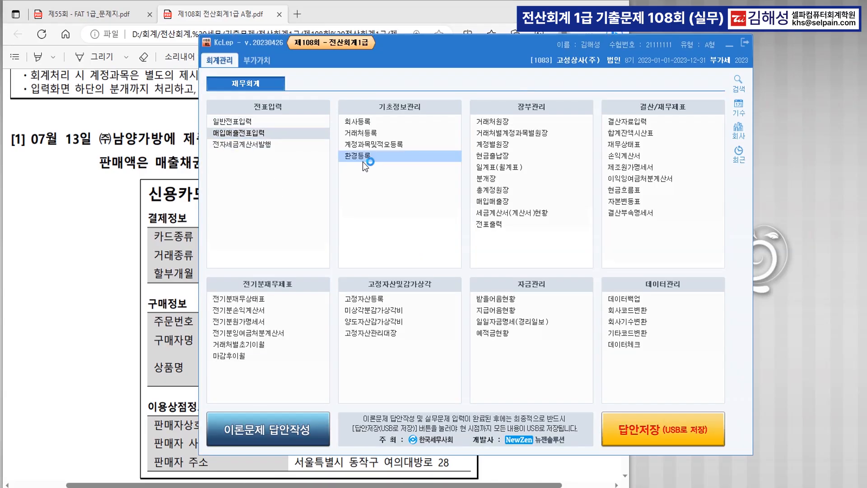
Step: Open 매입매출전표입력, read the card sale receipt, and start a 07/13 row with type 17
left_click(730, 47)
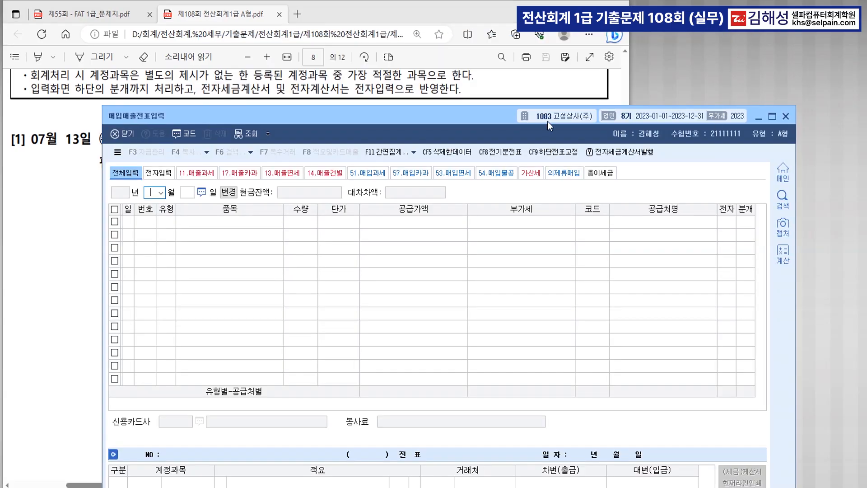
left_click_drag(475, 116, 436, 191)
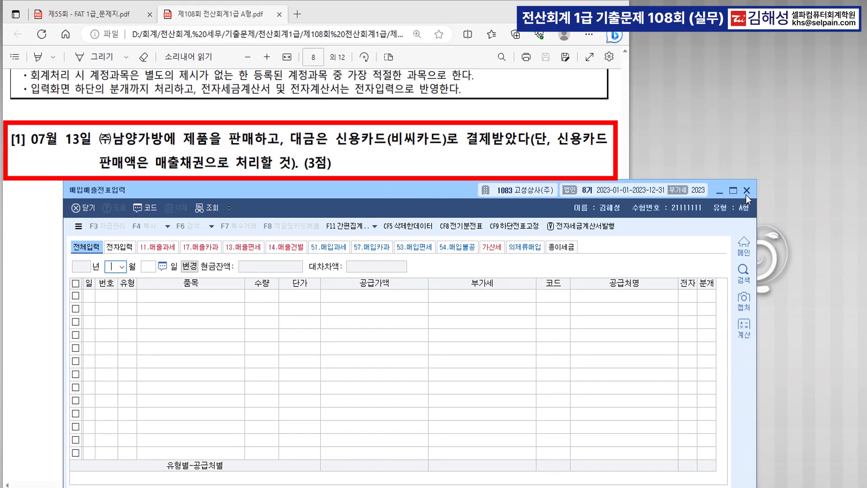
left_click(721, 191)
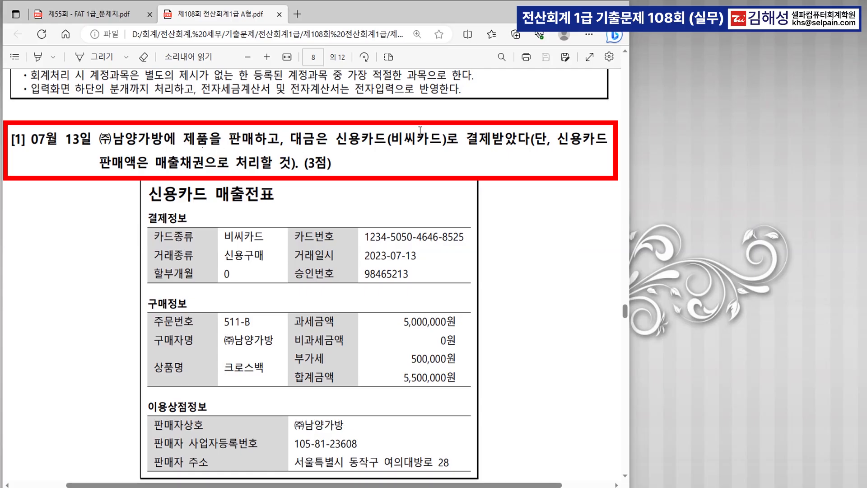
left_click(436, 138)
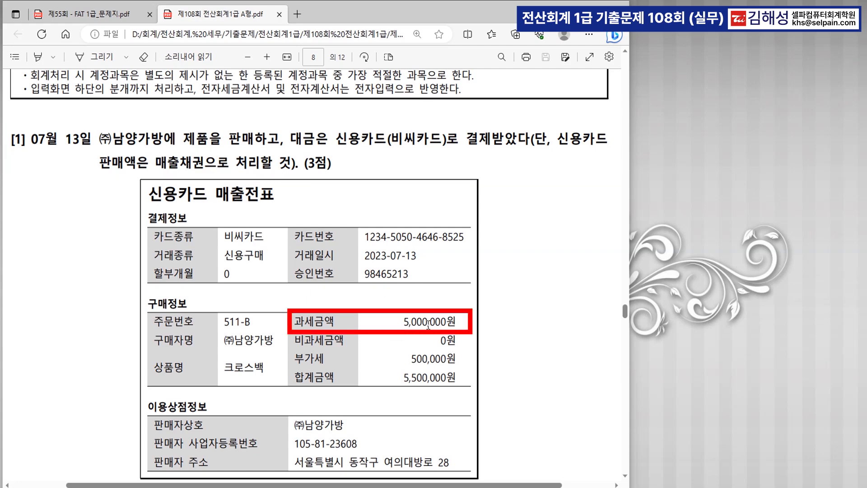
left_click(423, 362)
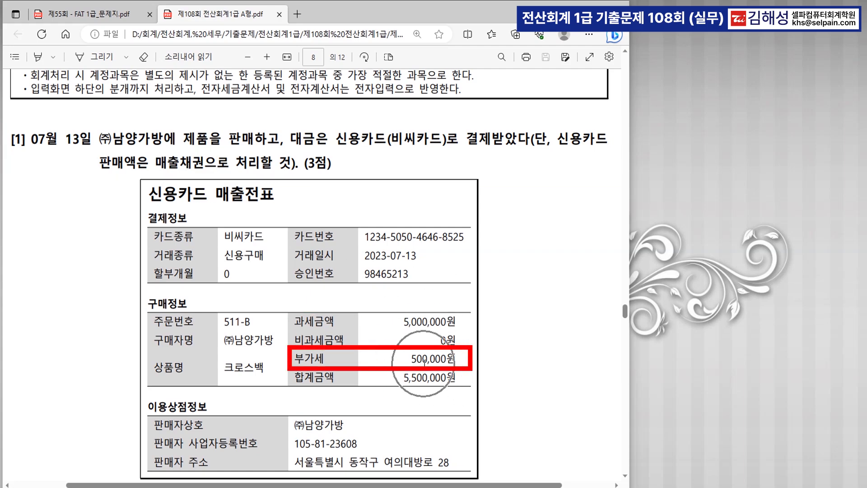
key("alt+Tab")
type("0713")
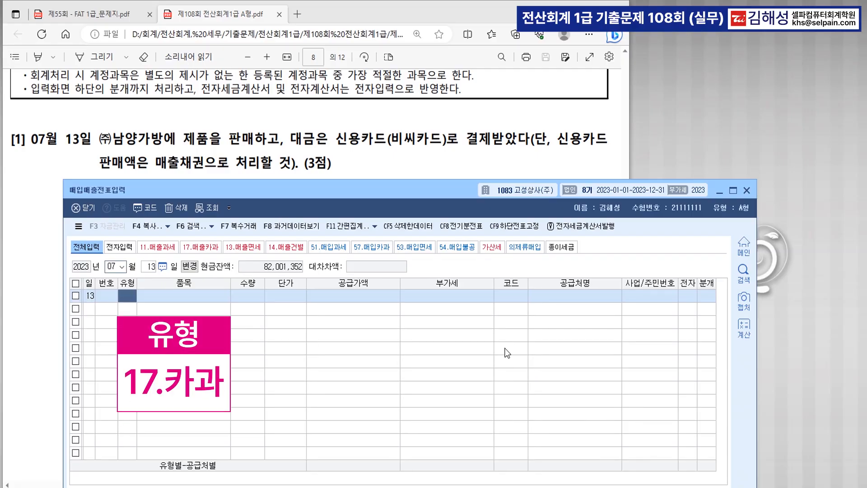
type("17")
Step: Enter the 카과 sale of 제품 at 공급가액 5,000,000 (VAT 500,000) to ㈜남양가방
key("Return")
left_click_drag(451, 193, 480, 38)
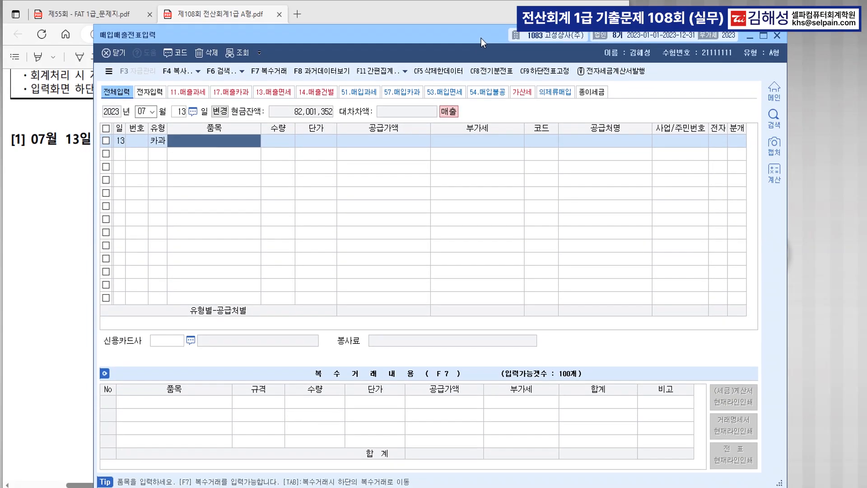
left_click(165, 143)
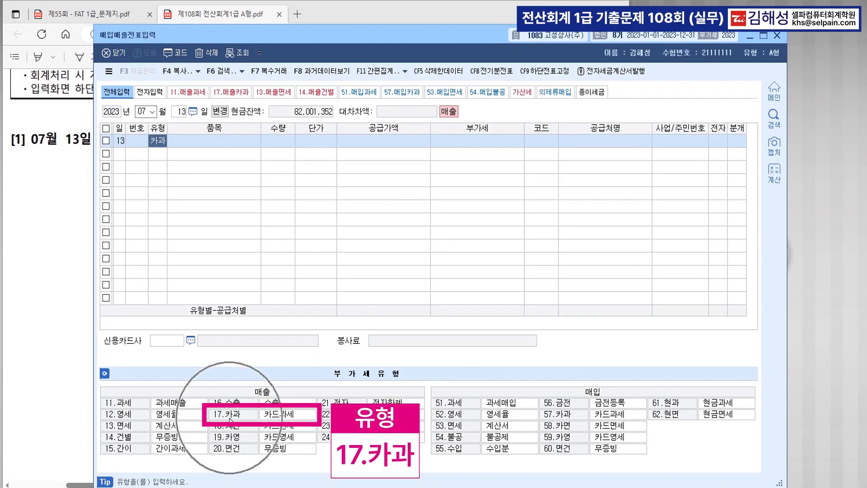
left_click_drag(414, 34, 397, 200)
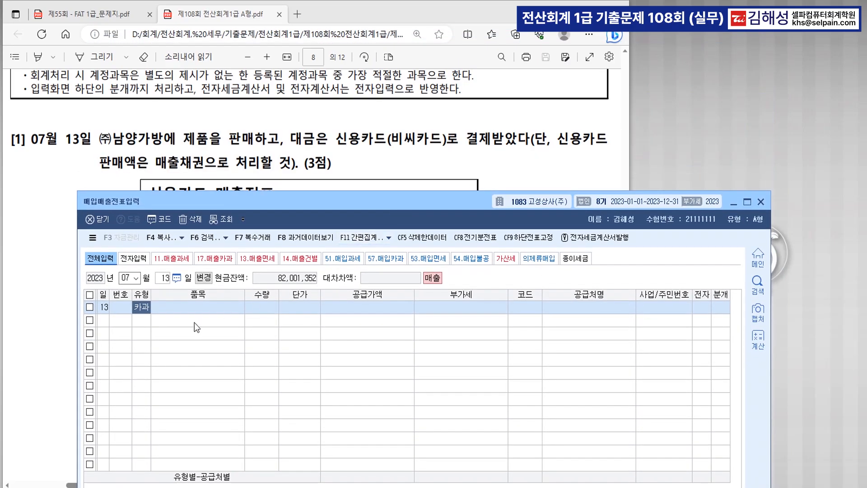
key("Return")
type("제품")
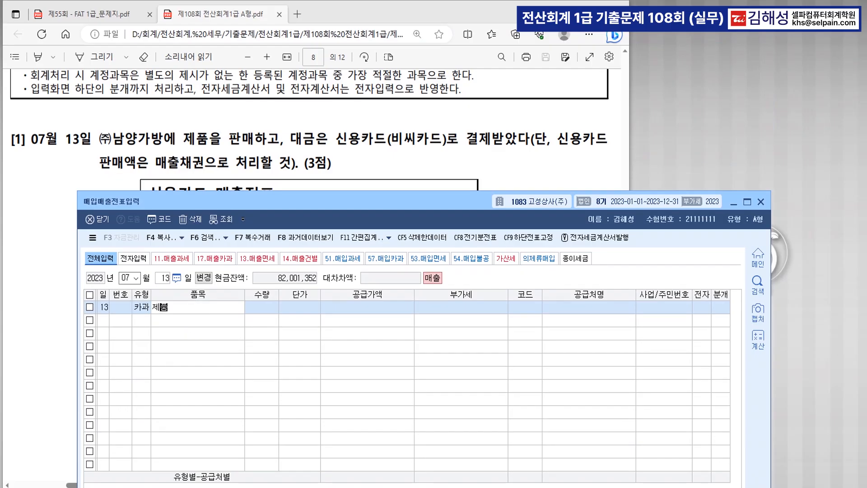
key("Return")
key("Return")
type("5000000")
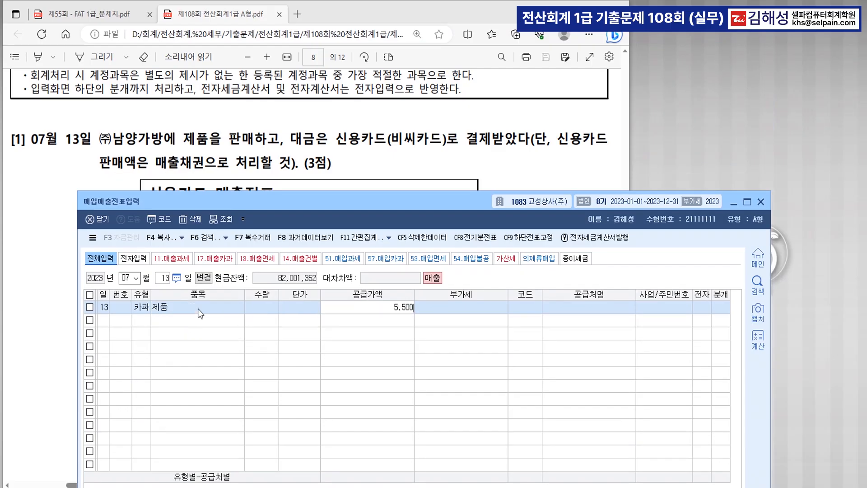
key("Return")
key("Return")
type("남양")
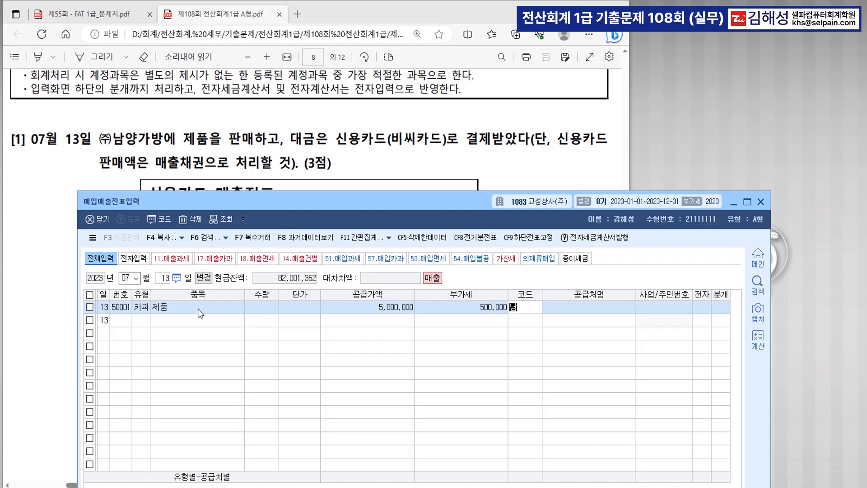
key("Return")
key("Return")
key("Return")
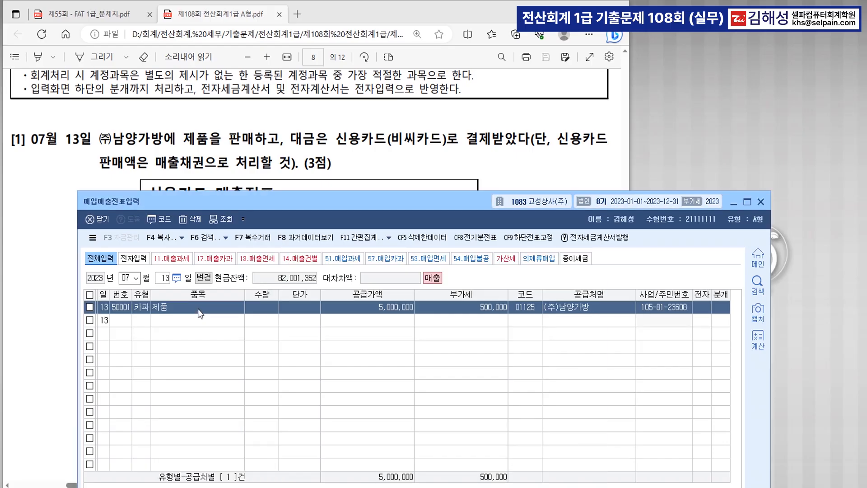
left_click_drag(433, 204, 435, 104)
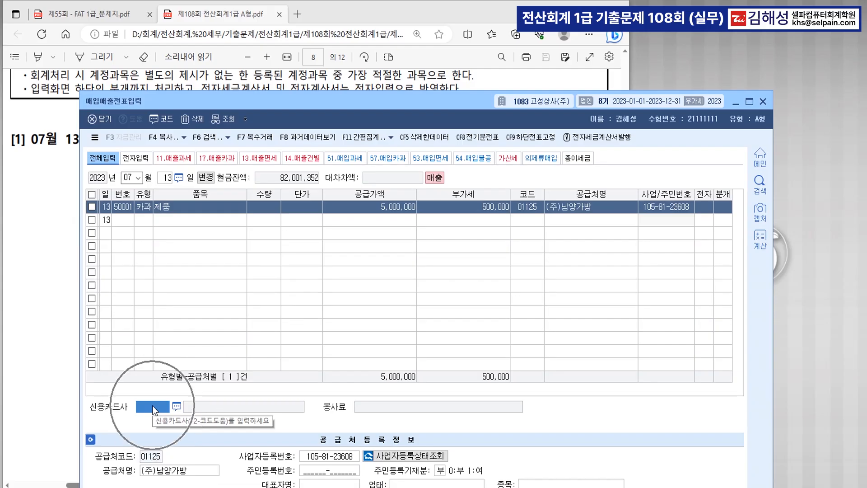
Step: Choose 비씨카드 as the card company and set 분개 to 4 (카드)
key("F2")
key("Return")
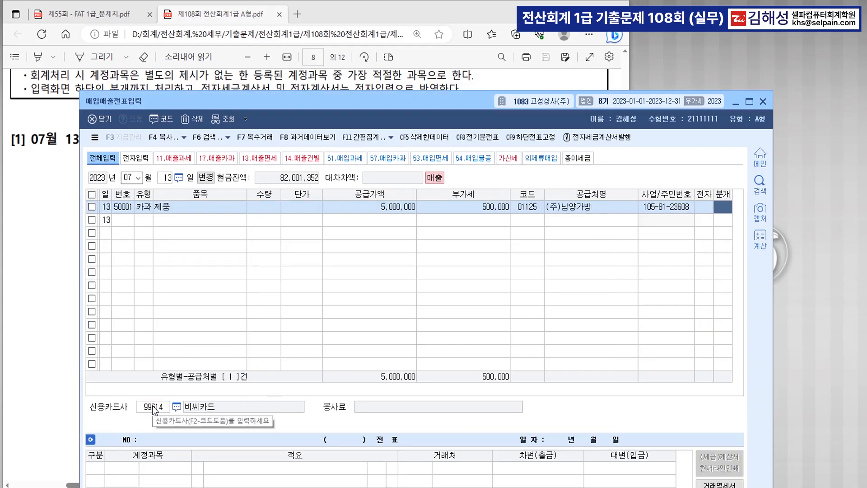
key("Return")
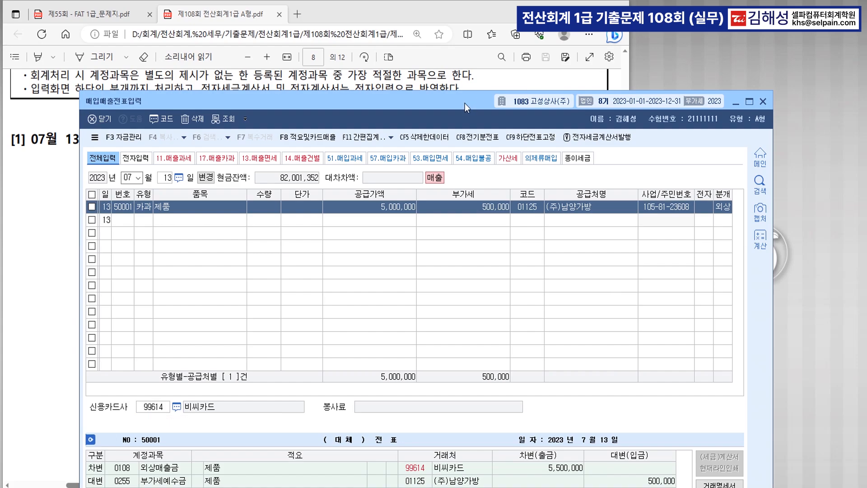
left_click_drag(465, 103, 462, 44)
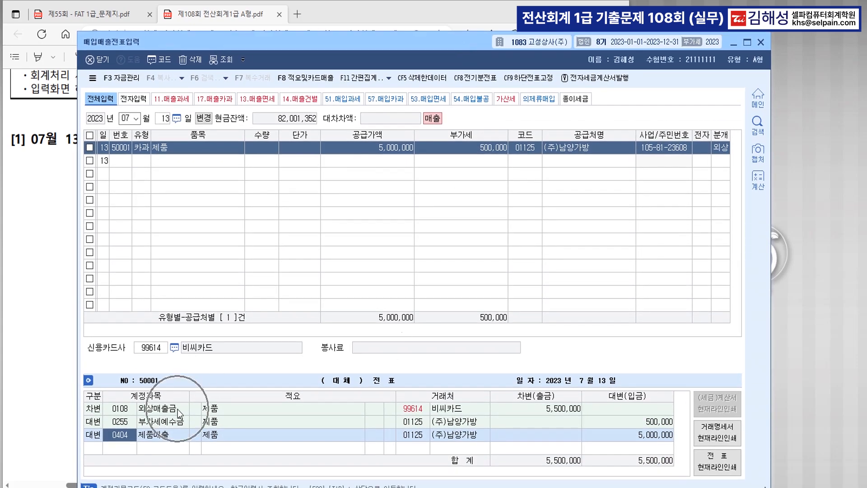
left_click(725, 150)
type("4")
key("Return")
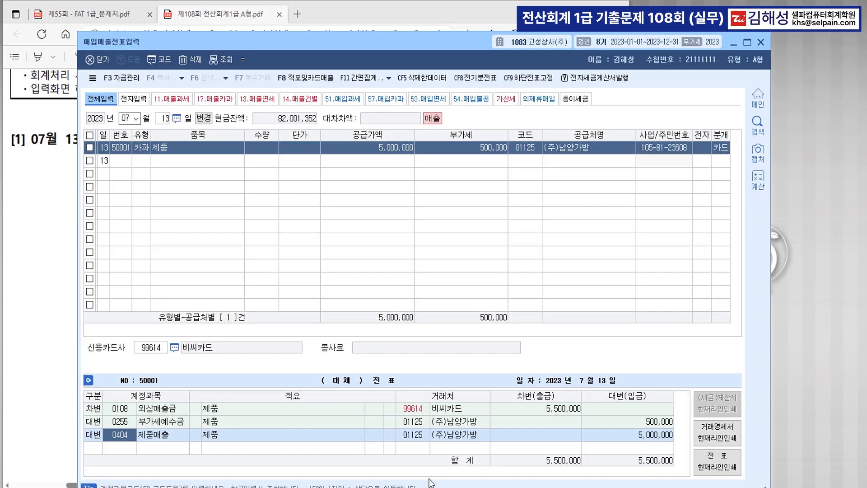
Step: Verify the journal debits 0108 외상매출금 5,500,000 to 99614 비씨카드
left_click(162, 409)
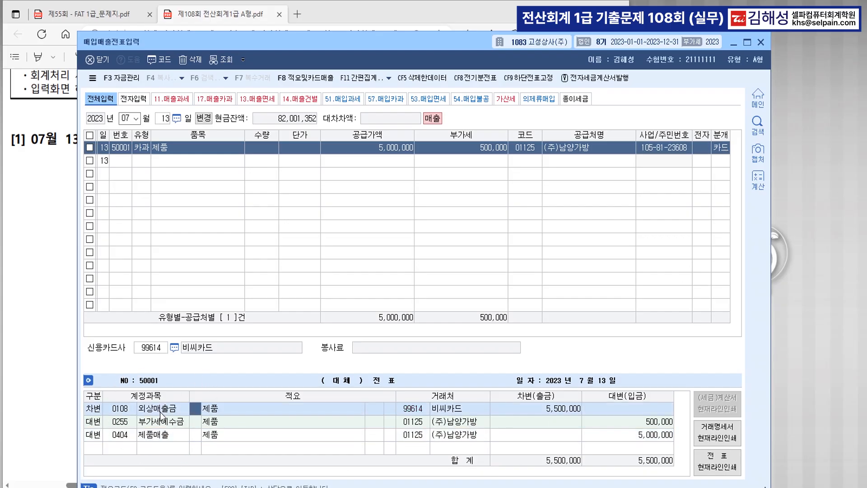
left_click(162, 411)
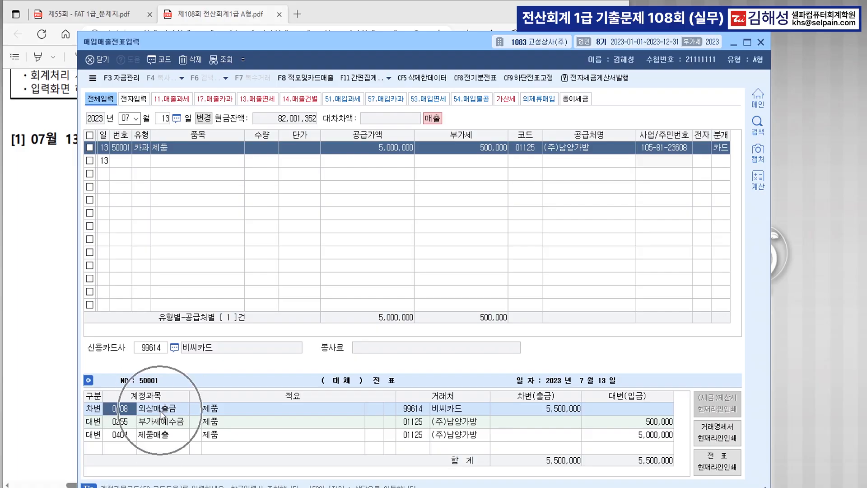
key("ctrl")
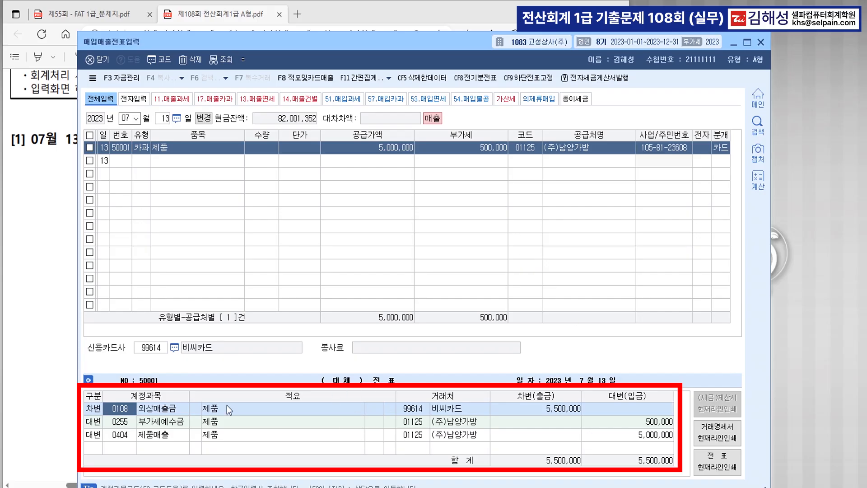
key("ctrl")
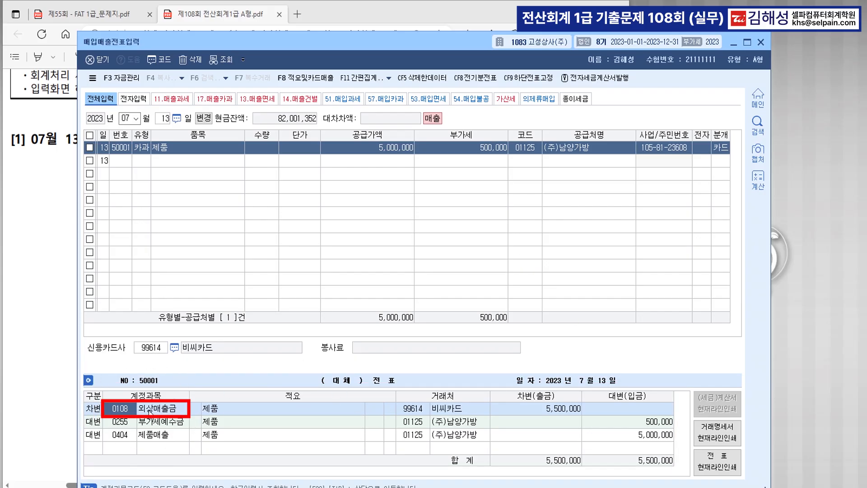
left_click(457, 412)
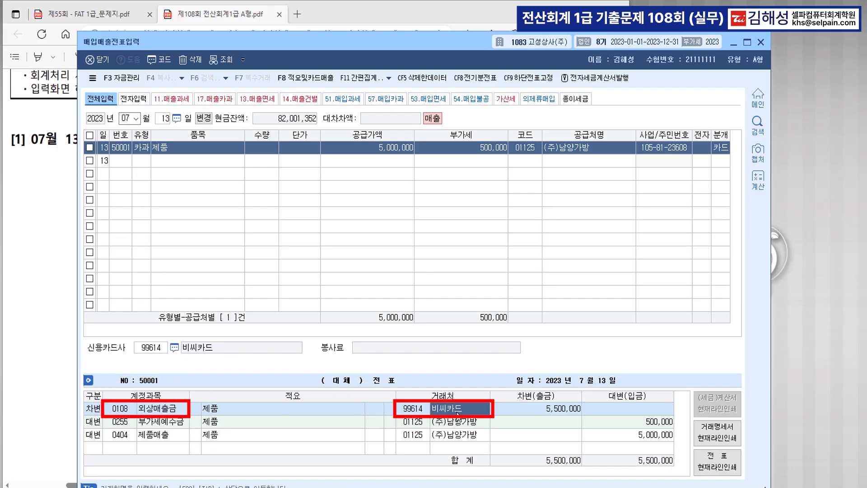
key("ctrl")
left_click(148, 165)
Step: Read 문제3 [2], the 09/05 550,000 freight fee to 쾌속운송, then return to KcLep
left_click(58, 241)
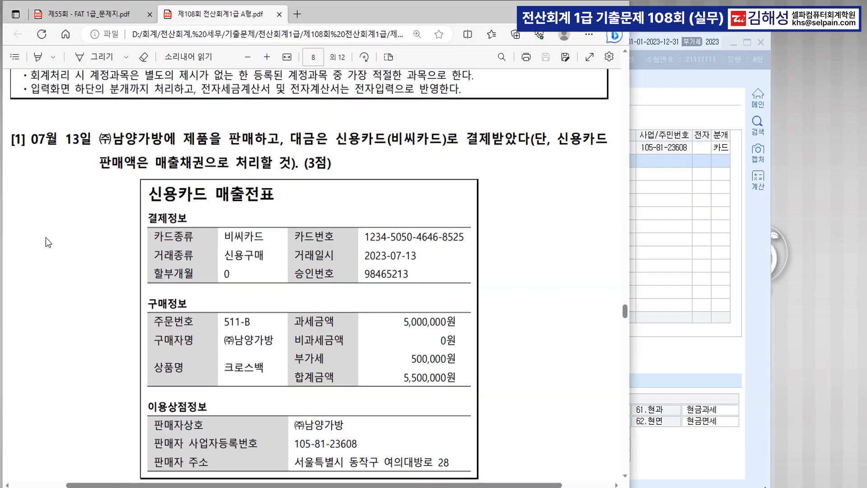
scroll(442, 224, "down", 8)
scroll(446, 223, "down", 2)
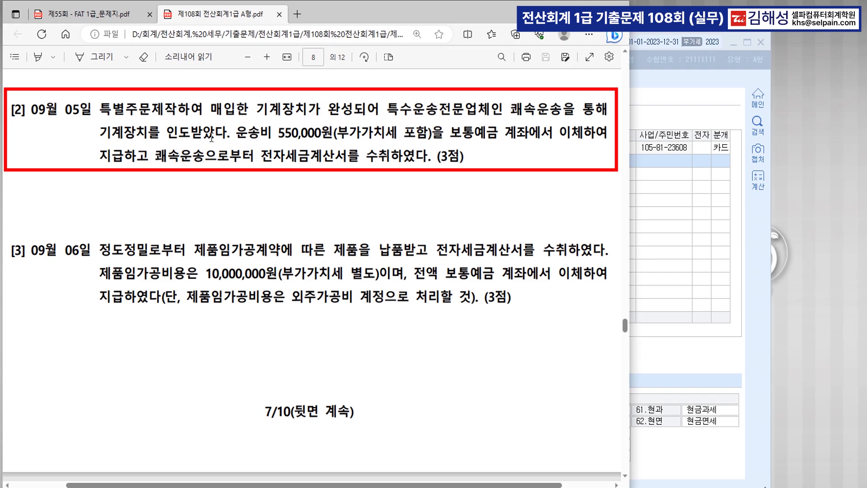
left_click(285, 138)
left_click(674, 223)
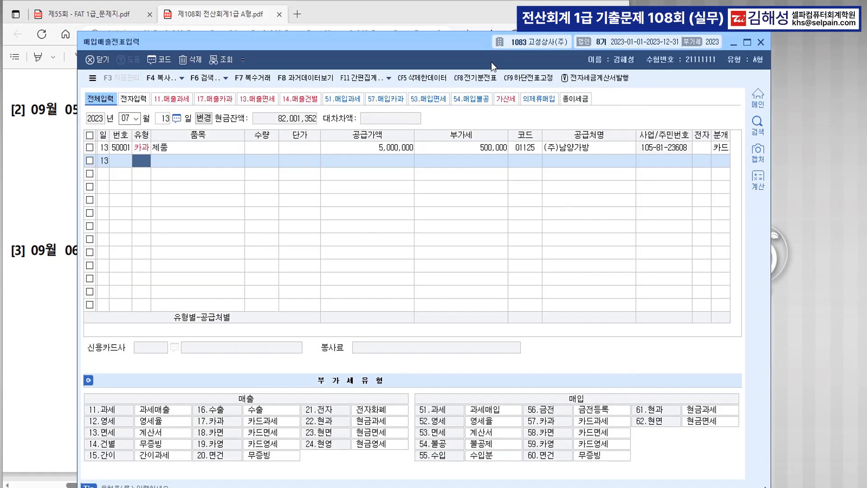
Step: Start a 09/05 type 51 purchase of 운송비 with 공급가액 500,000
left_click(132, 119)
type("0905")
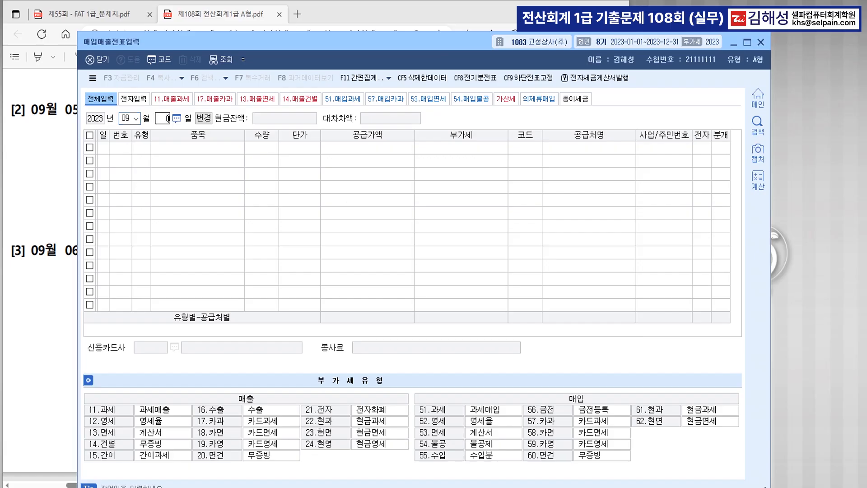
key("Return")
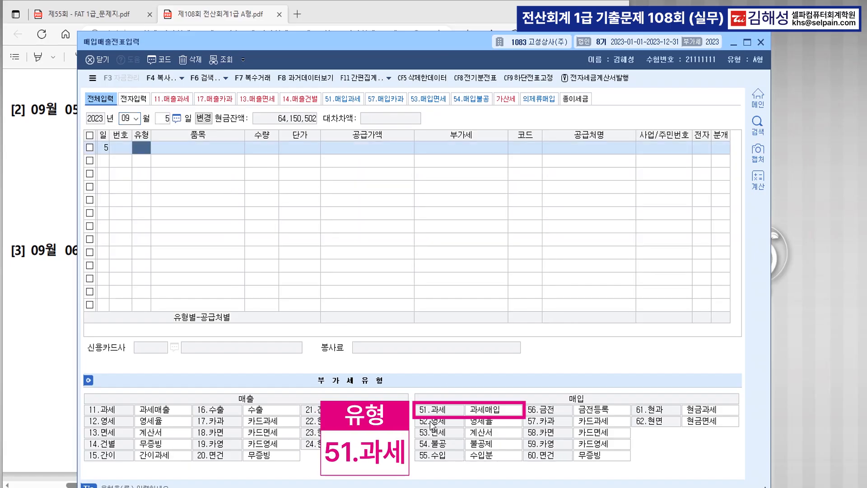
type("51")
key("Return")
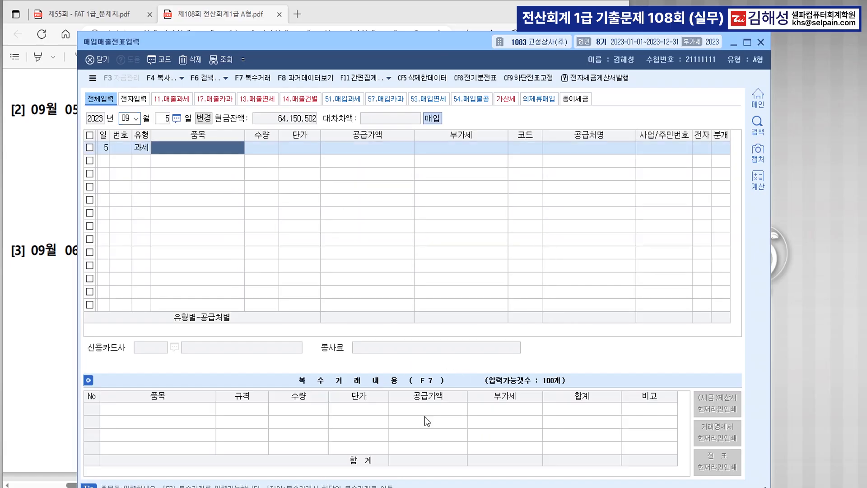
left_click_drag(422, 47, 411, 181)
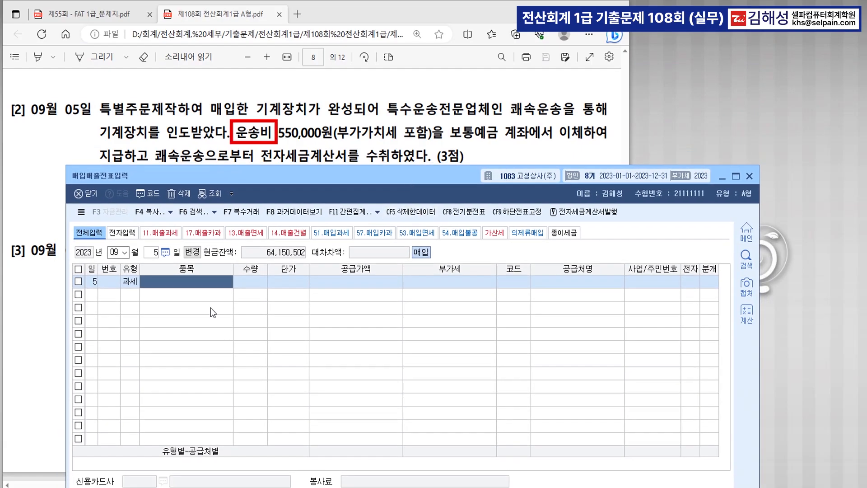
type("운송비")
key("Return")
key("Return")
key("Return")
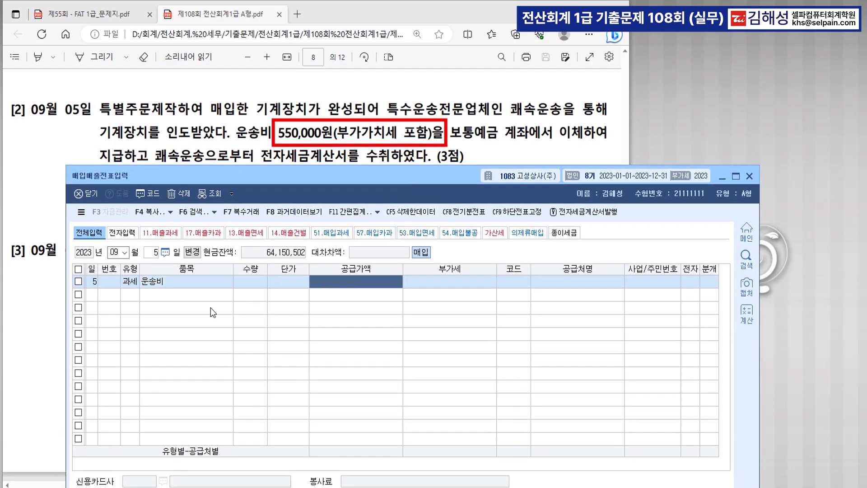
type("500,000")
key("Return")
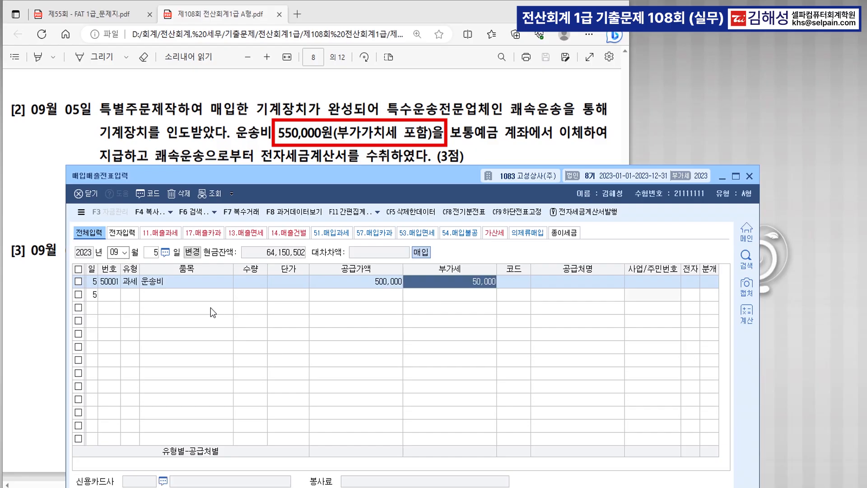
Step: Set supplier 쾌속운송, electronic invoice 여, and 혼합 journalizing
key("Return")
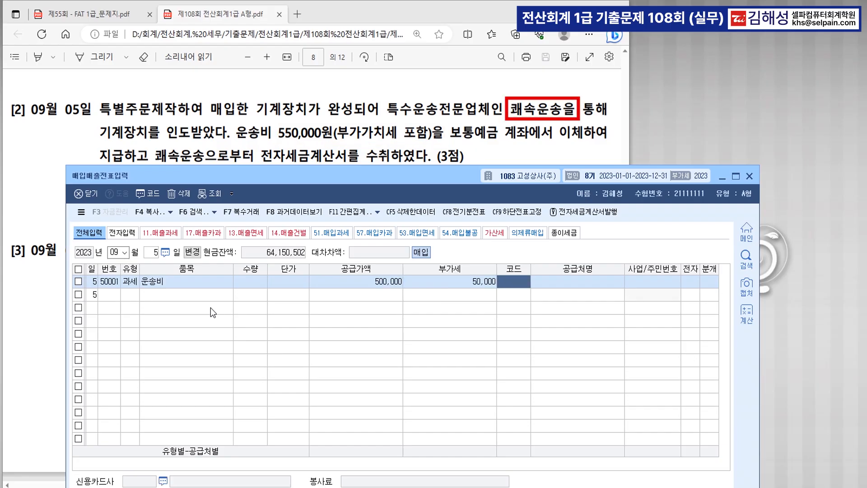
type("쾌속")
key("Return")
key("Return")
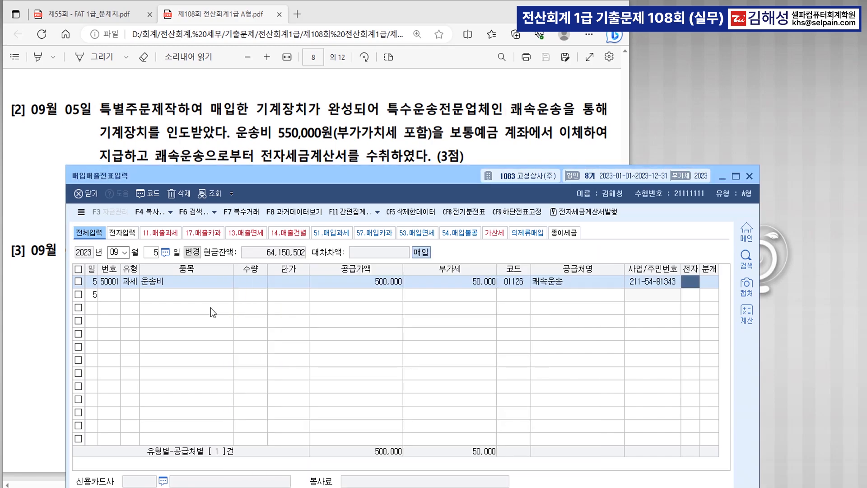
key("1")
key("Return")
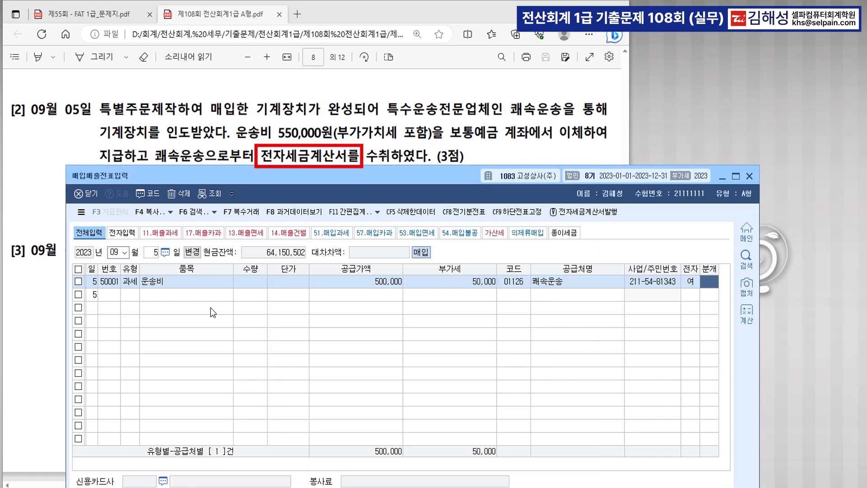
key("3")
key("Return")
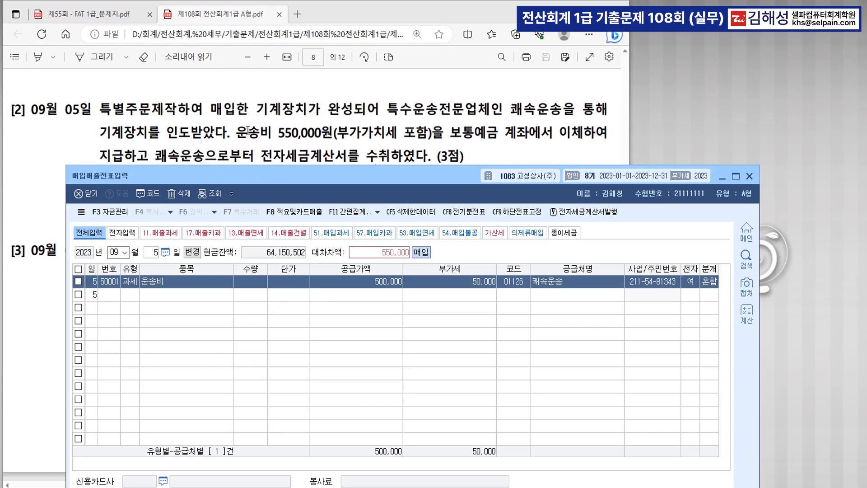
Step: Change the debit account to 0206 기계장치 and credit 0103 보통예금 550,000
left_click_drag(363, 177, 370, 24)
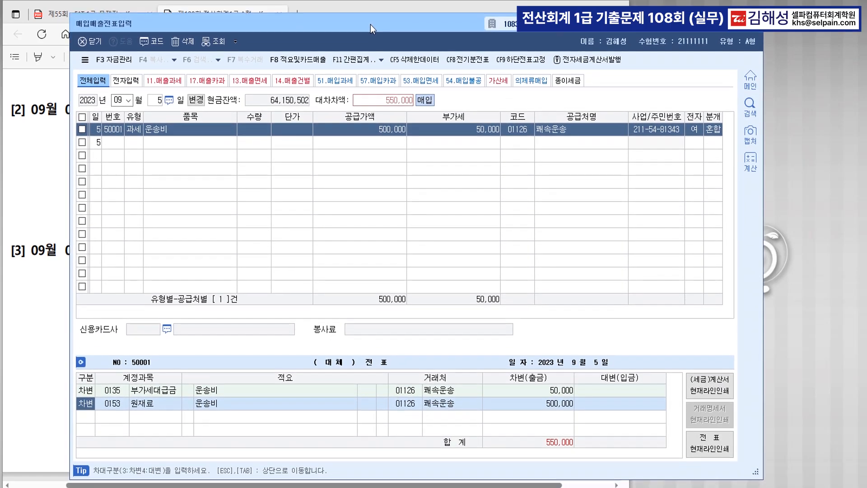
left_click(117, 404)
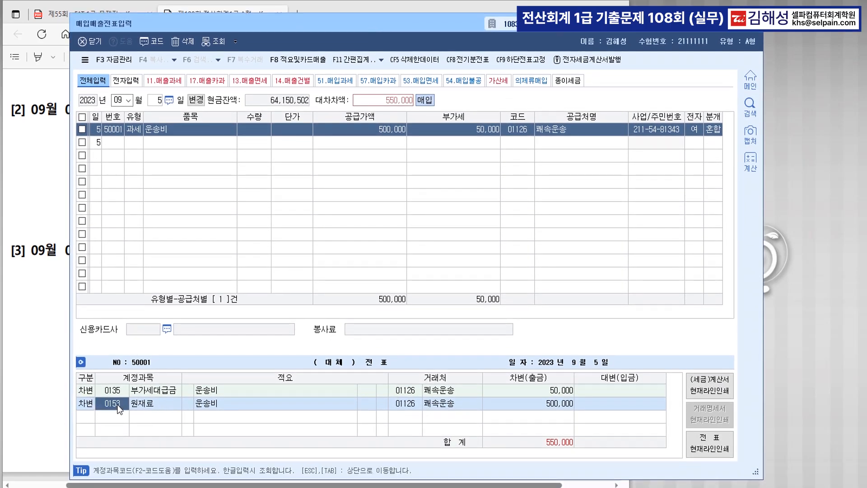
type("0206")
key("Return")
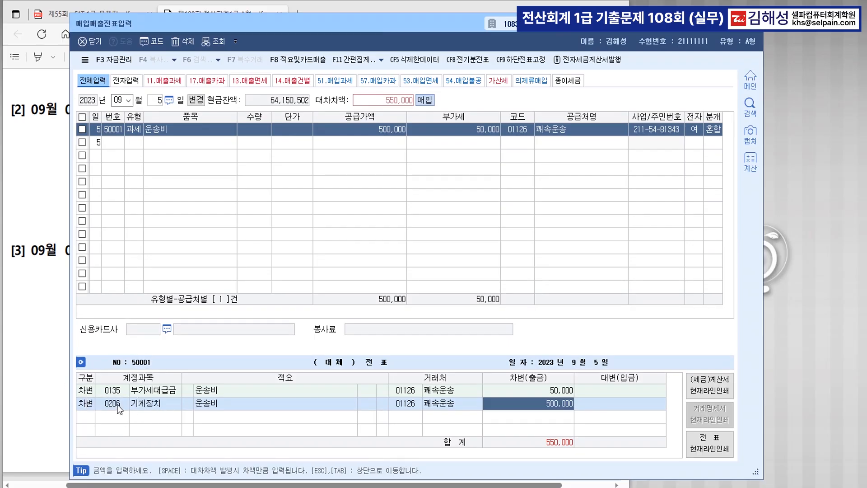
key("Return")
type("4")
key("Return")
type("0103")
key("Return")
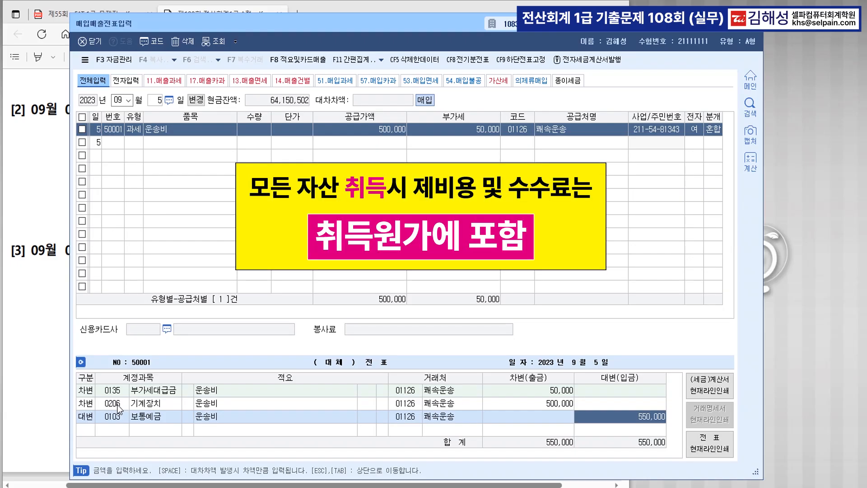
key("Return")
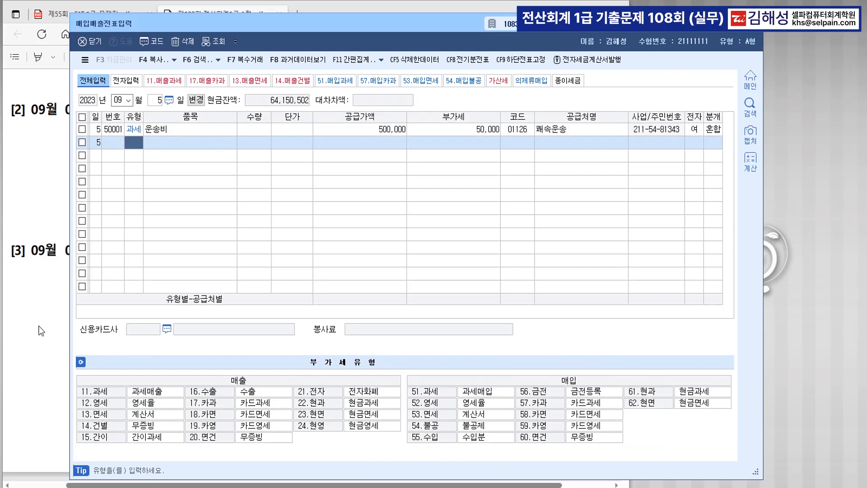
Step: Show 문제3 [3], the 09/06 외주가공비 of 10,000,000 from 정도정밀, above the voucher window
left_click(40, 331)
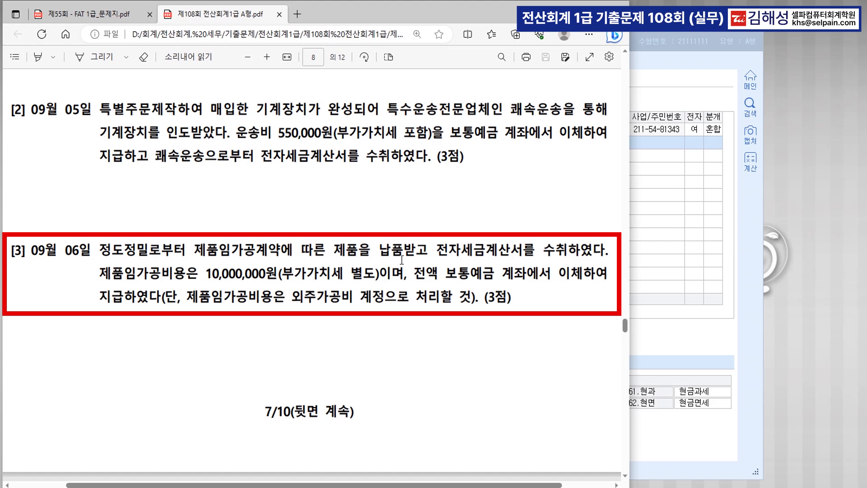
left_click(555, 254)
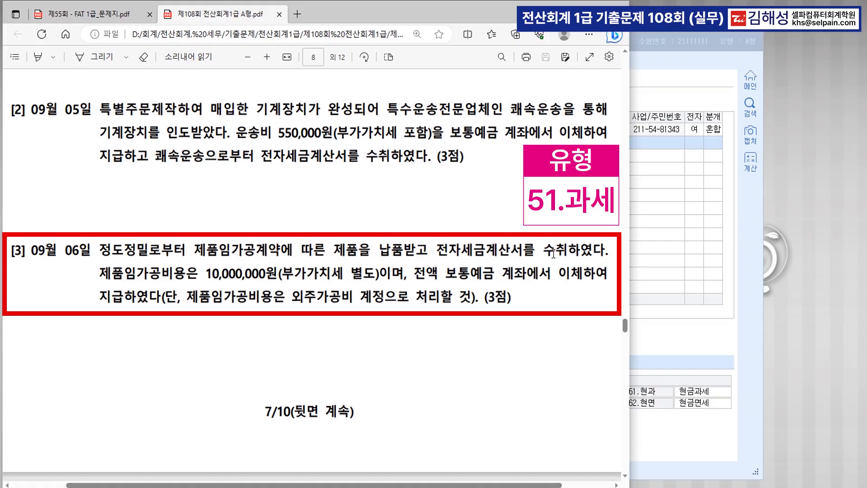
left_click(152, 271)
left_click(268, 277)
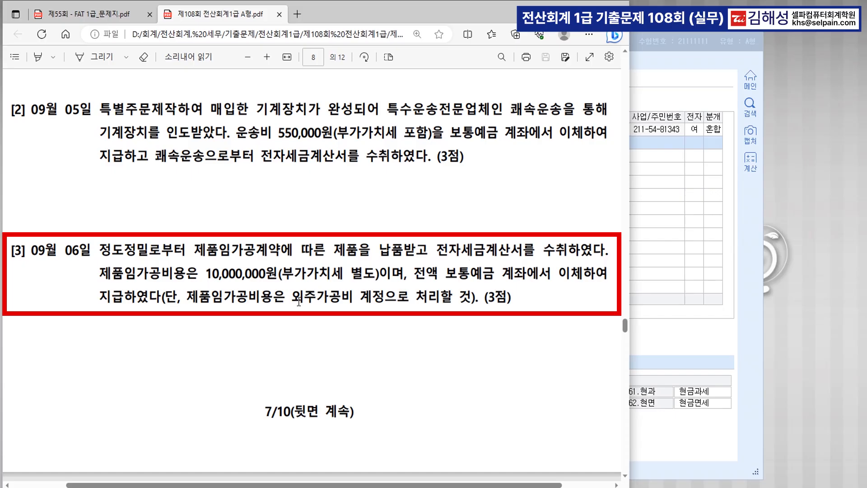
left_click_drag(292, 298, 377, 299)
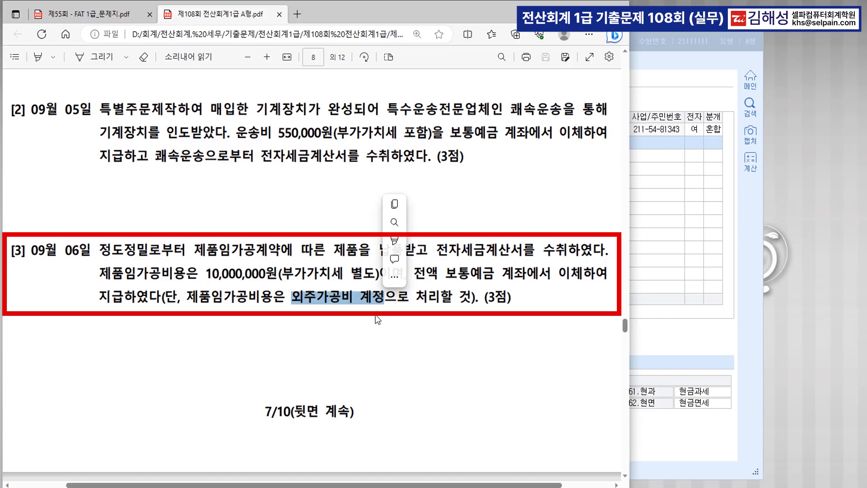
left_click(377, 324)
scroll(384, 348, "down", 3)
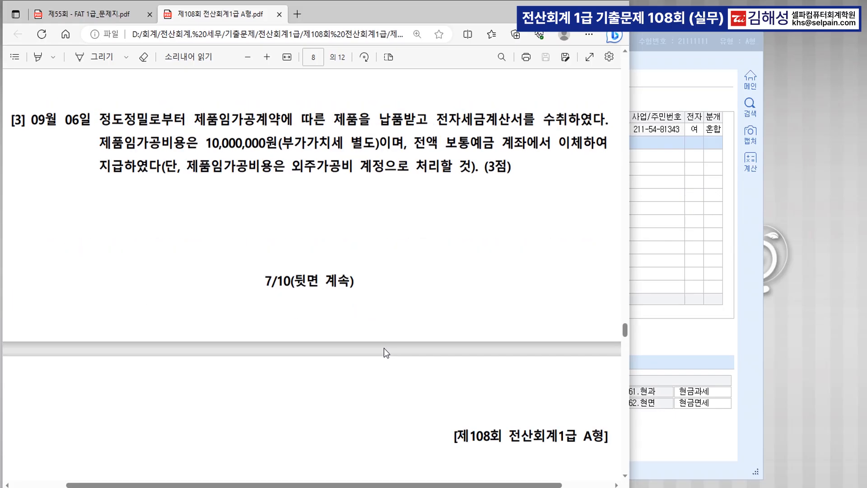
left_click(690, 333)
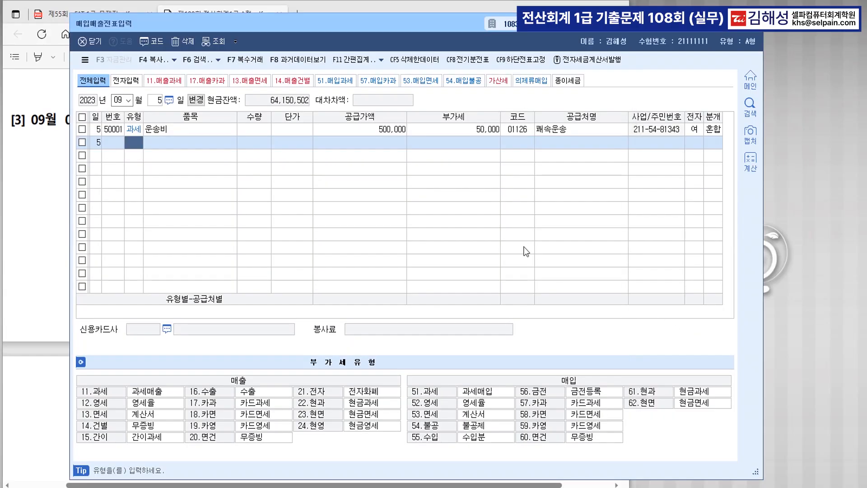
left_click_drag(378, 28, 373, 212)
Step: Start a 09/06 type 51 purchase of 외주가공비 with 공급가액 10,000,000
left_click(153, 284)
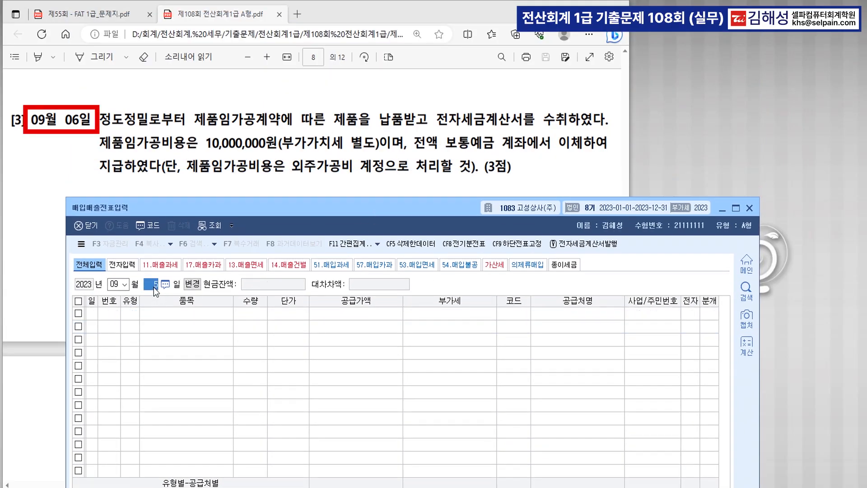
type("6")
key("Return")
key("Return")
type("51")
key("Return")
type("외주가비")
type("비")
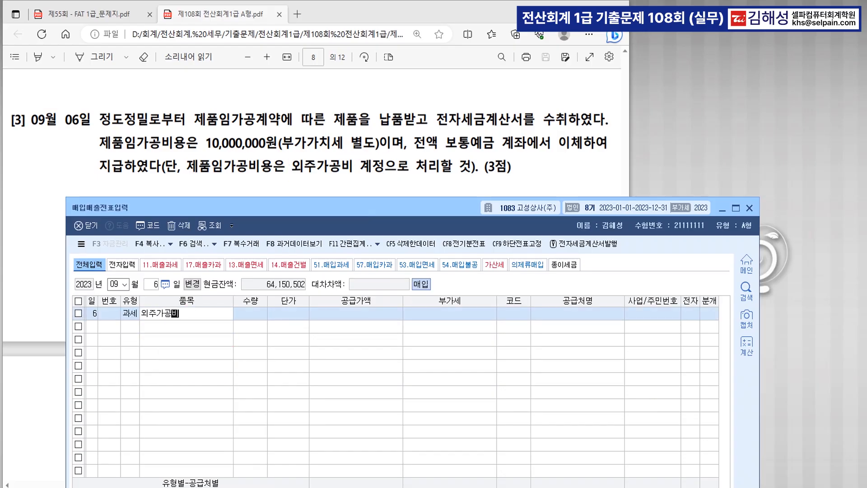
key("Return")
key("Return")
key("Return")
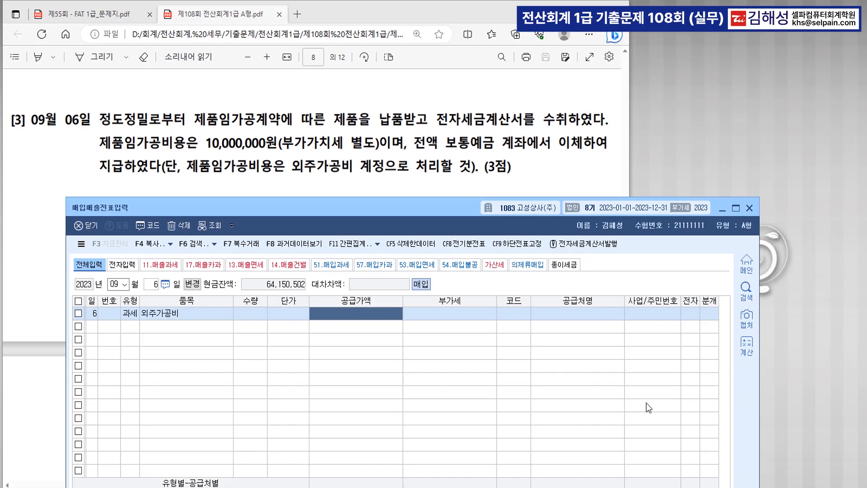
type("10000000")
key("Return")
key("Return")
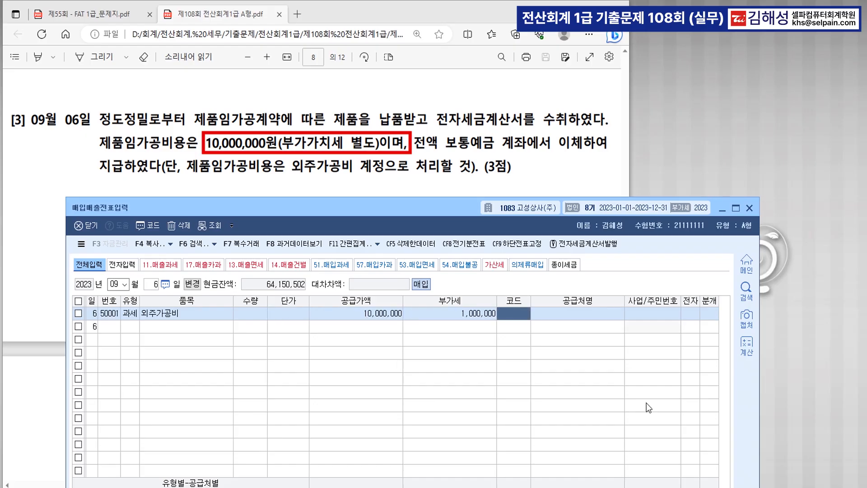
Step: Set supplier 정도정밀, electronic invoice 1 (여), and 분개 3 (혼합)
type("정도")
key("Return")
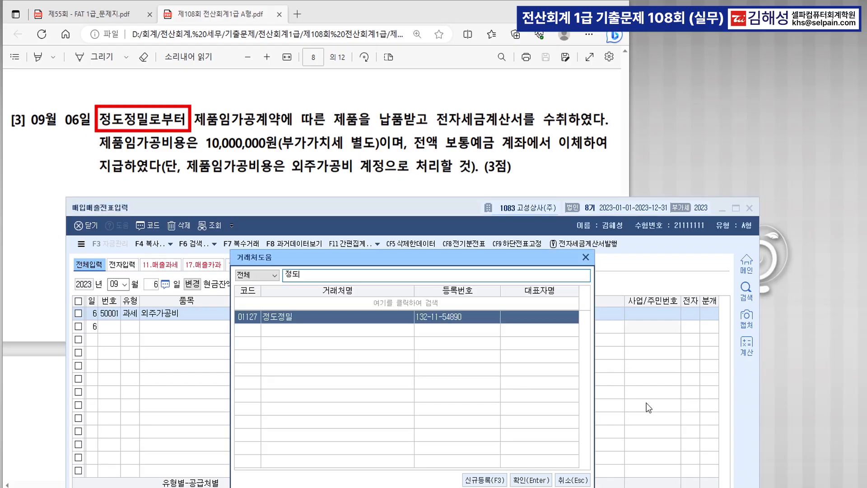
key("Return")
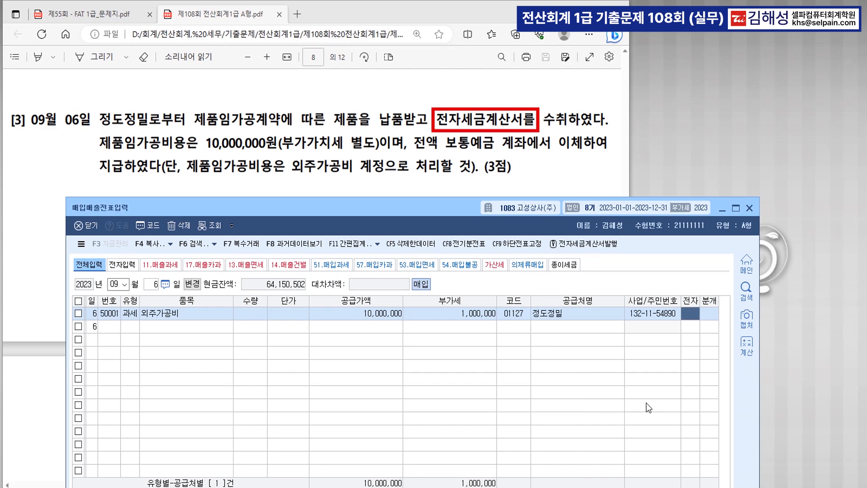
type("1")
key("Return")
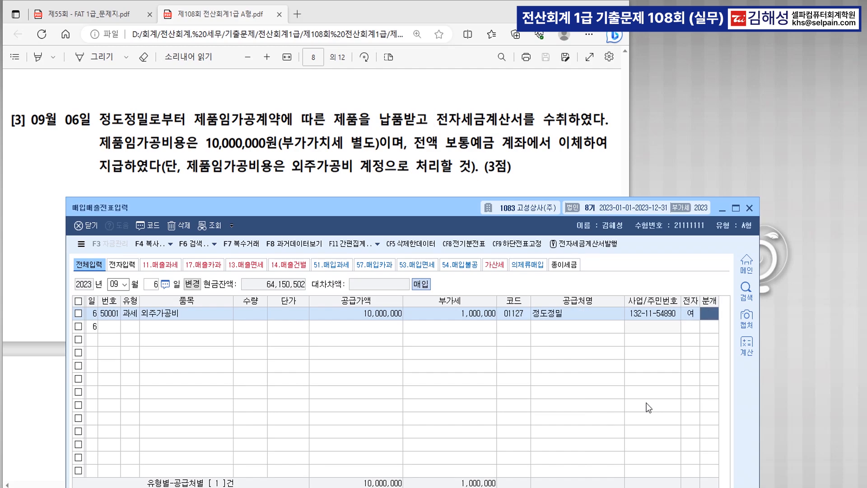
type("3")
key("Return")
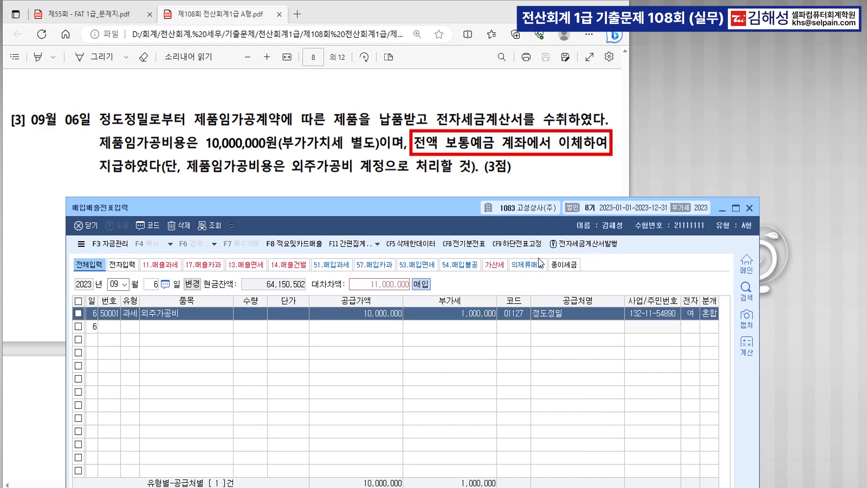
left_click_drag(399, 212, 414, 71)
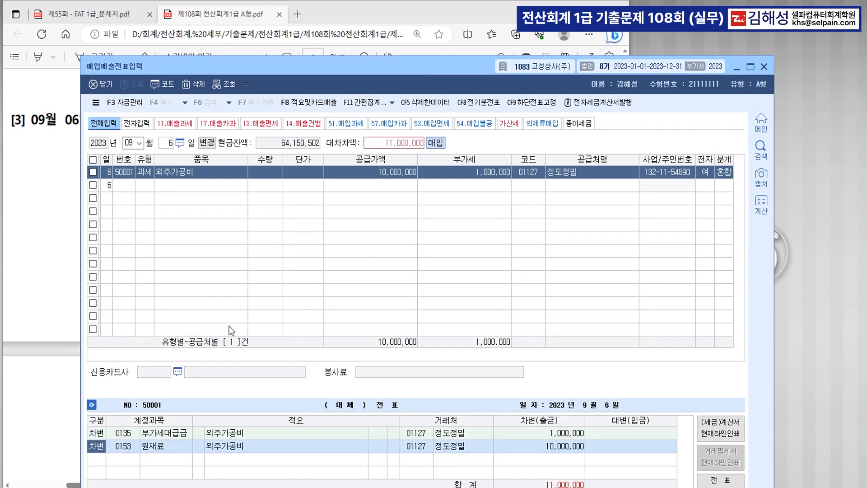
left_click(123, 446)
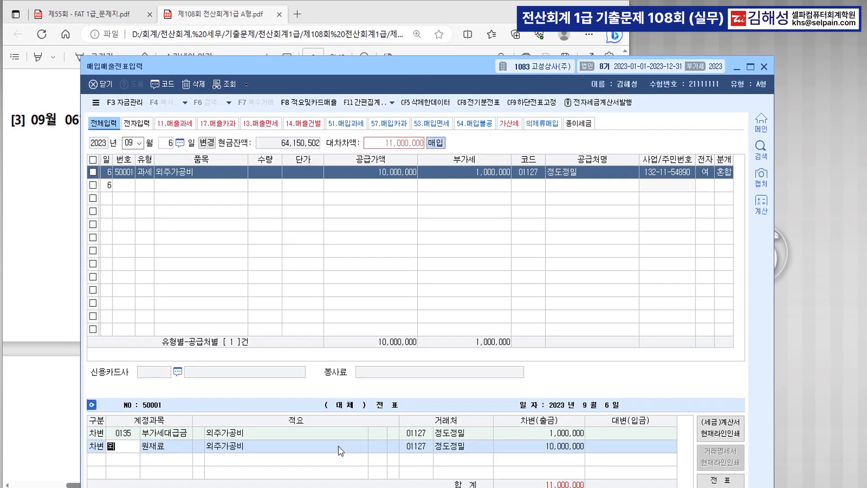
Step: Replace 원재료 with 0533 외주가공비 and add a 0103 보통예금 credit of 11,000,000
type("외주")
key("Return")
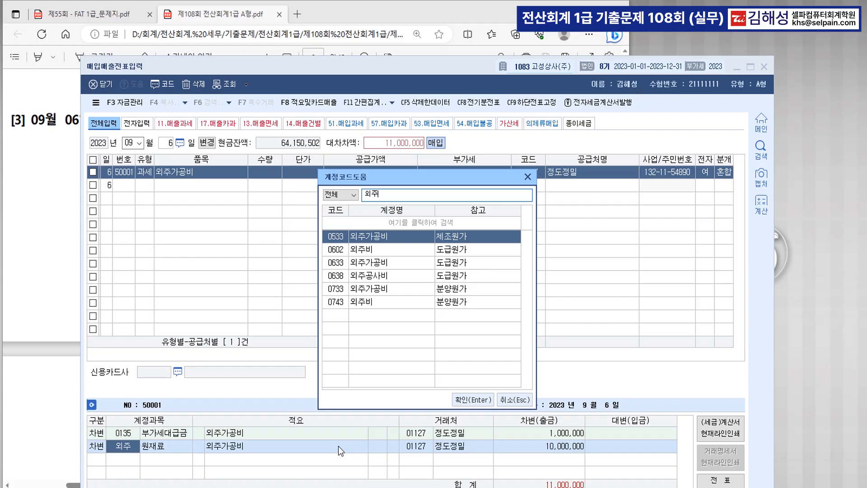
key("Return")
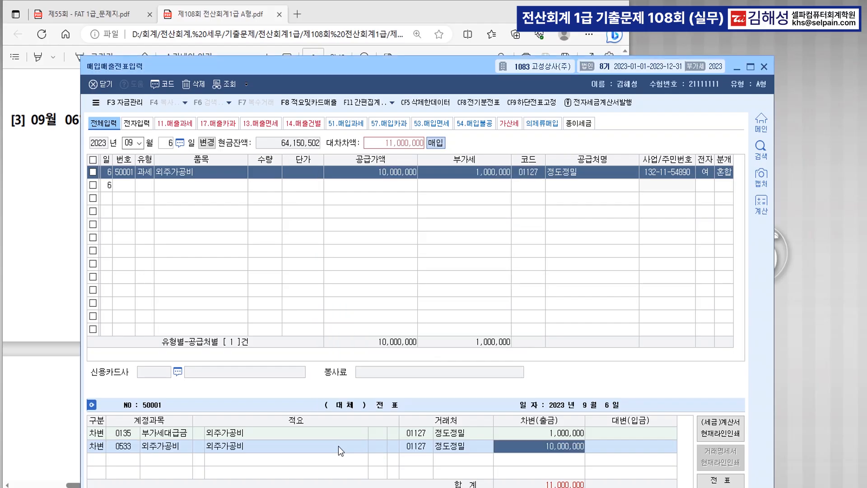
key("Return")
type("4103")
key("Return")
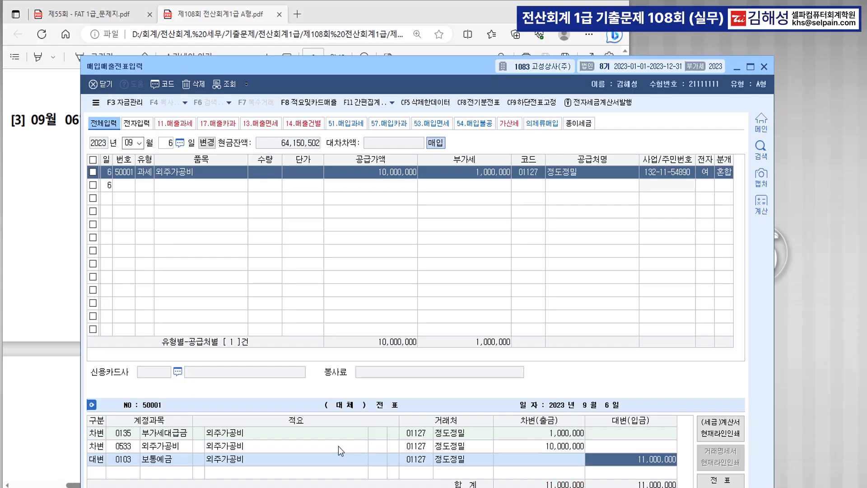
key("Return")
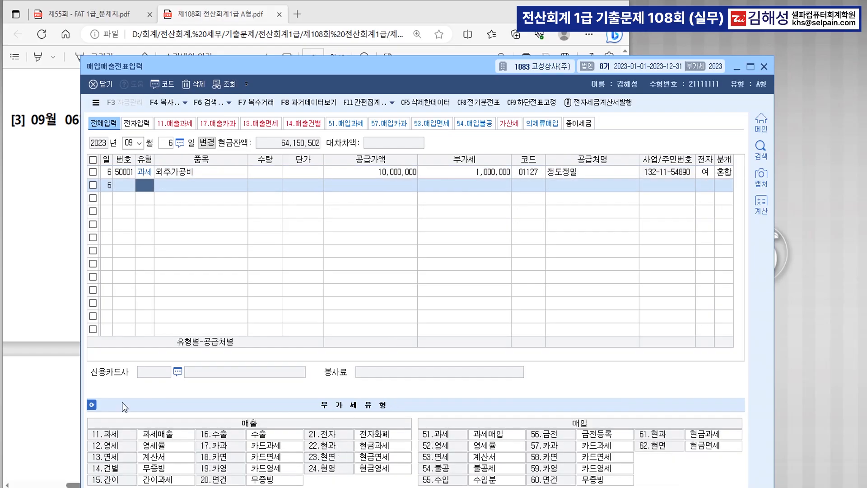
Step: Bring up question [4], the 09/25 donated 3D printer bought on credit for 3,850,000, and open a blank Notepad
left_click(45, 268)
scroll(336, 290, "down", 9)
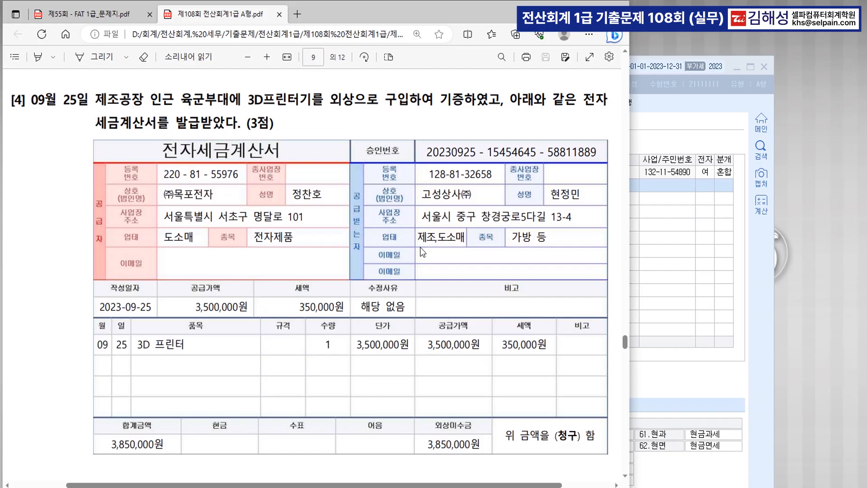
left_click(326, 486)
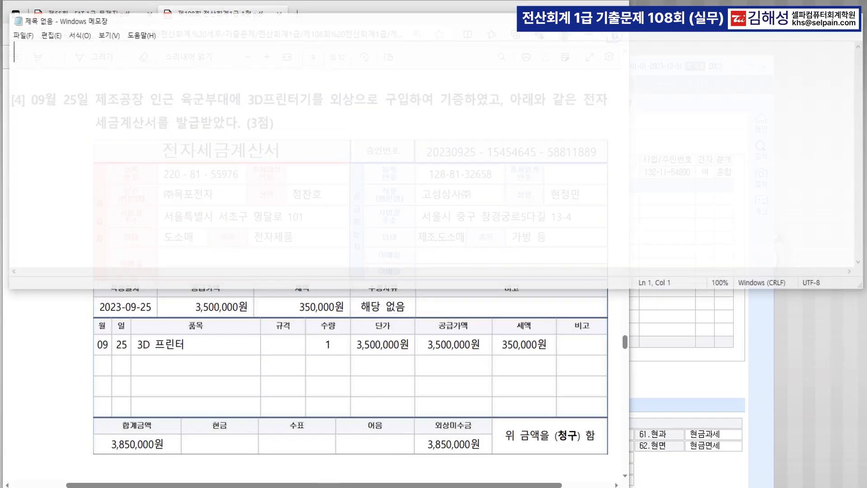
Step: Write the memo line: 최초의 목적 (기증) >>> 계정과목 (기부금) >> 영업외비용, 사업과 관련없는 지출 >> 불공
left_click_drag(590, 9, 588, 157)
type("회계  >>> 최초의 목적  >>> 계정과목")
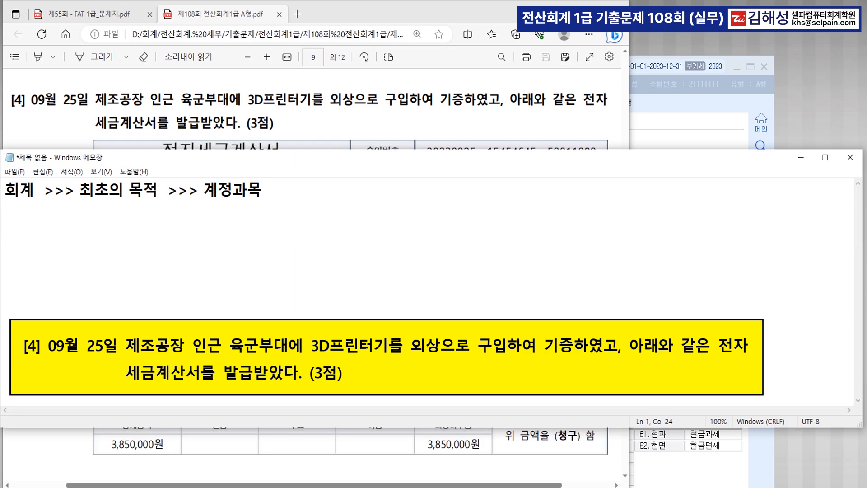
key("Left")
key("Left")
key("Left")
key("Left")
key("Left")
key("Left")
key("Left")
key("Left")
type("(기증")
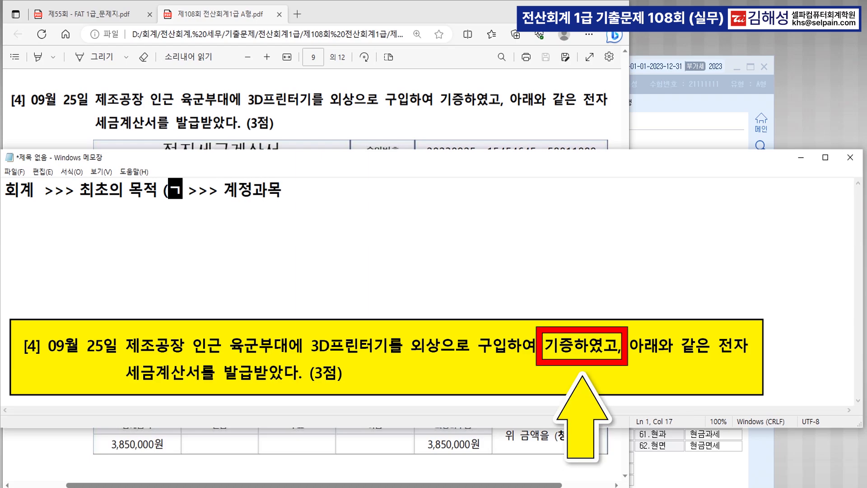
type(")")
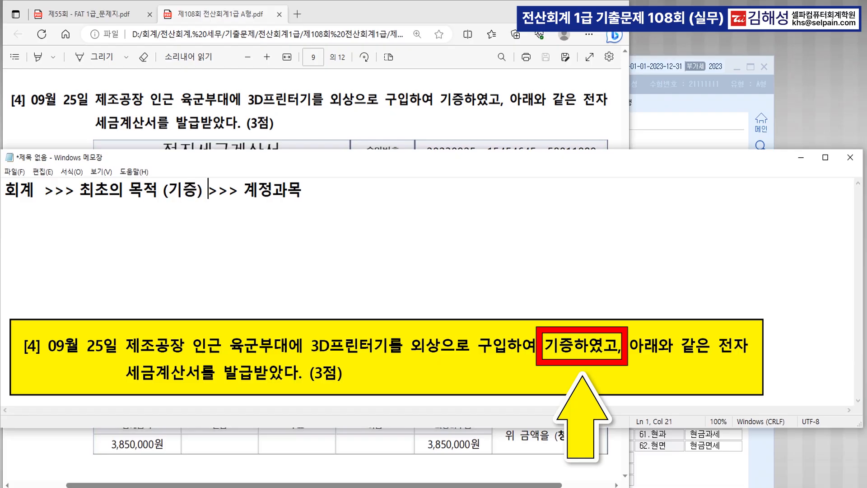
key("Right")
key("Right")
key("Right")
key("Right")
key("Right")
key("Right")
key("Right")
key("Right")
key("Right")
type("(기부금")
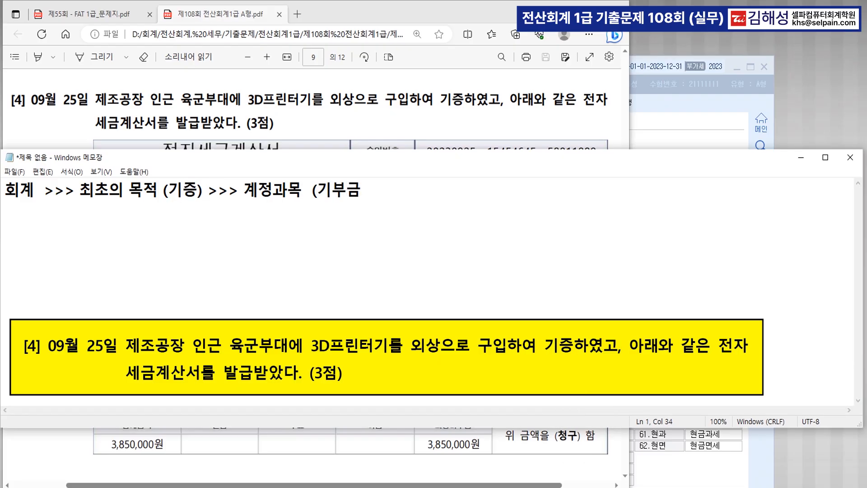
type(")")
type("  >> ")
type("영업외")
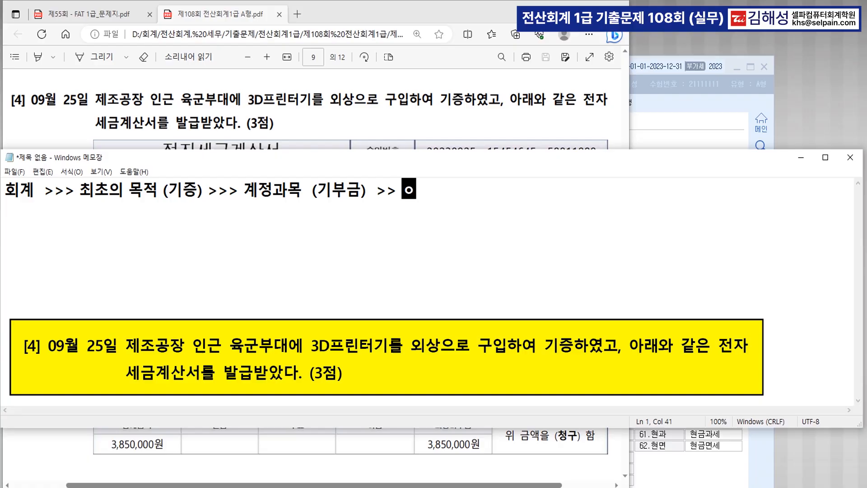
type("비용")
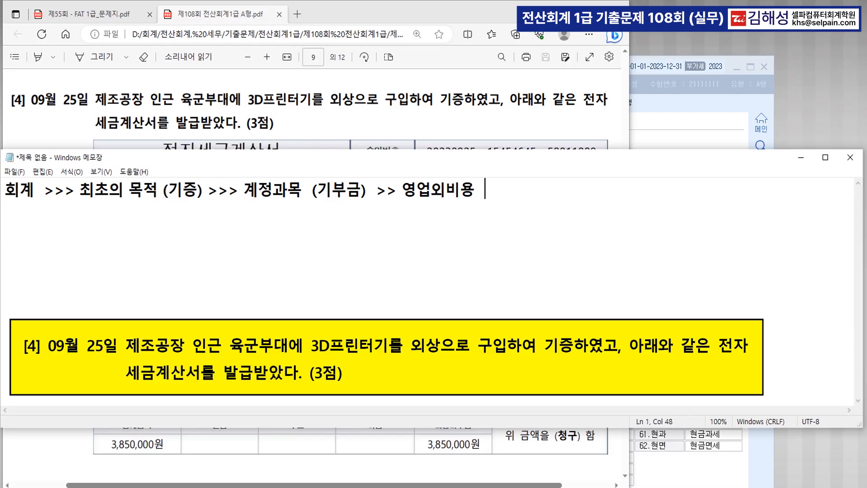
type(">>>")
type(" 사업과 관ㄹ")
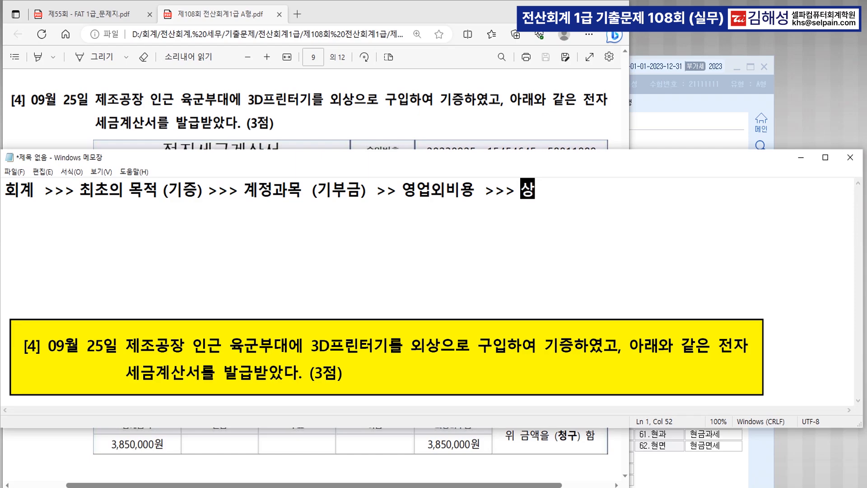
type("련없는 지")
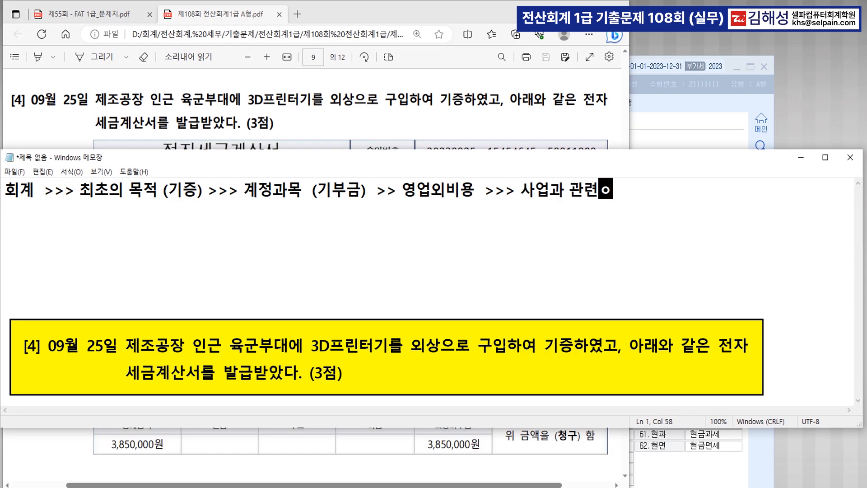
type("출  ")
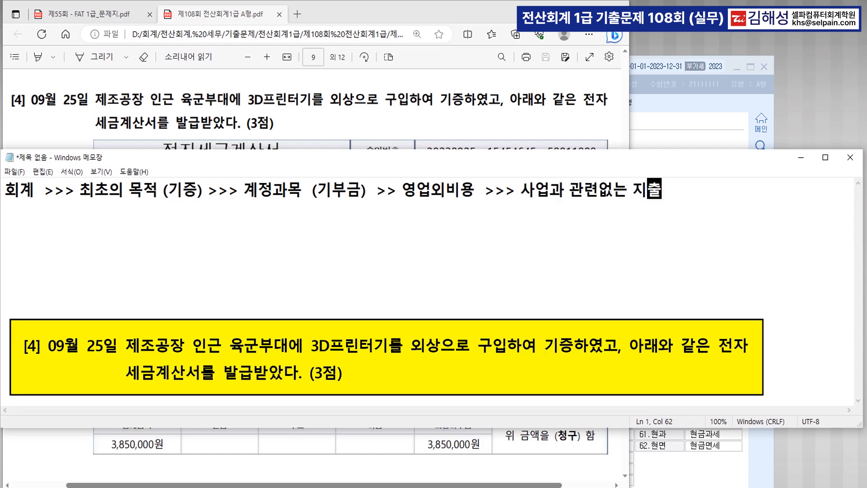
type(">> 불공")
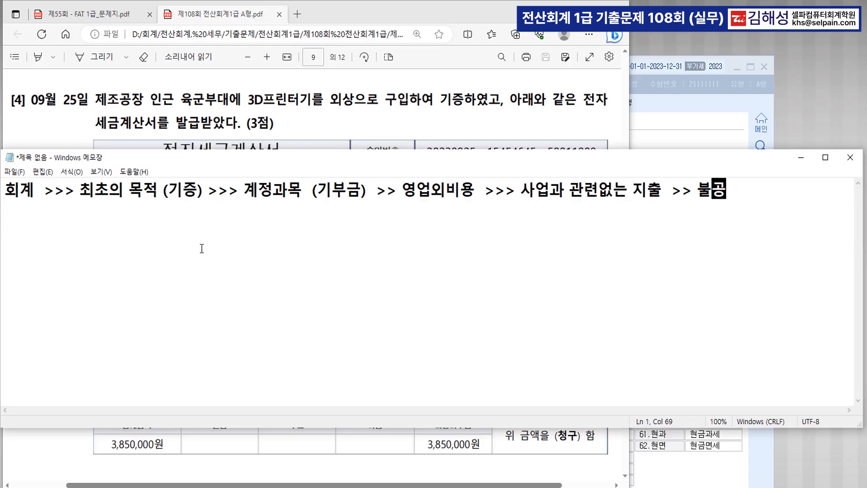
Step: Highlight 최초의 목적 and 계정과목 for emphasis, then begin a new paragraph below the memo line
left_click_drag(84, 194, 156, 193)
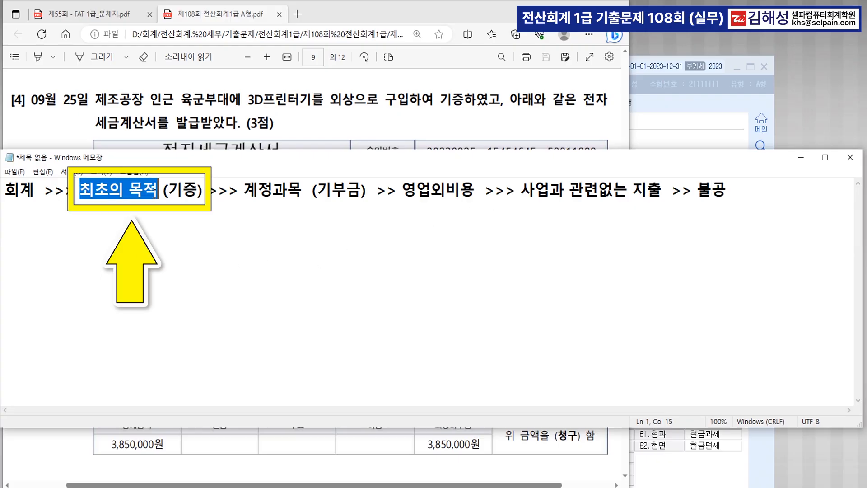
left_click(156, 213)
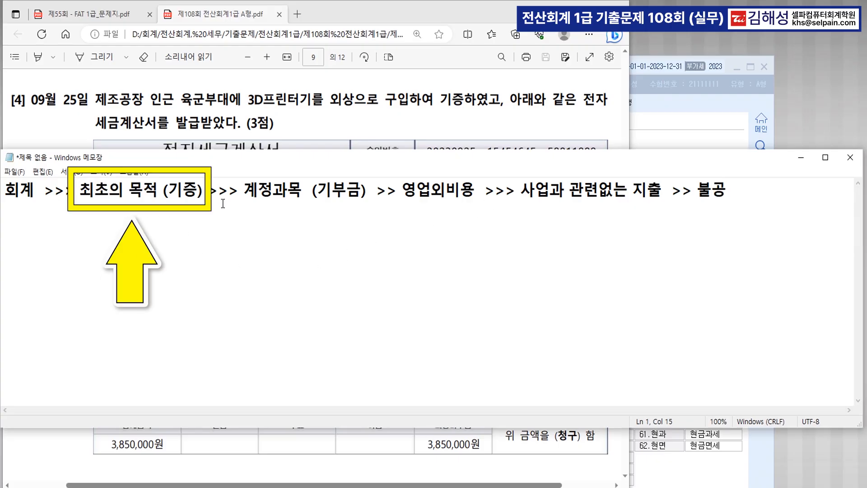
left_click_drag(244, 190, 305, 201)
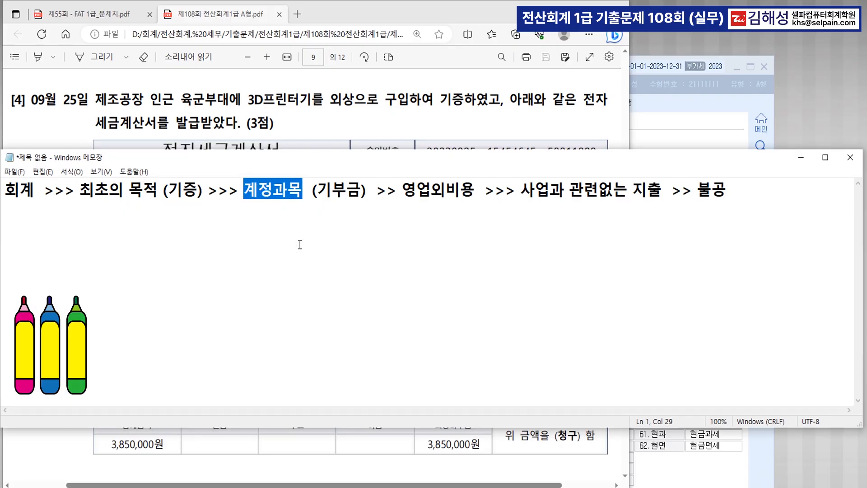
left_click(744, 193)
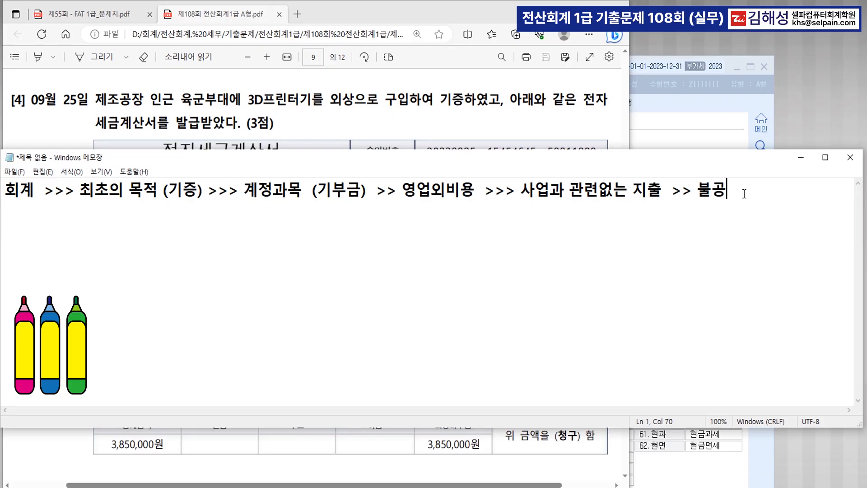
key("Return")
key("Return")
Step: Type the * 보드마카 * example: 공장(제품), 마트(상품), 학원(소모품, 소모품비, 사무용품비), 직원(복리후생비), 거래처(접대비)
type("* 보")
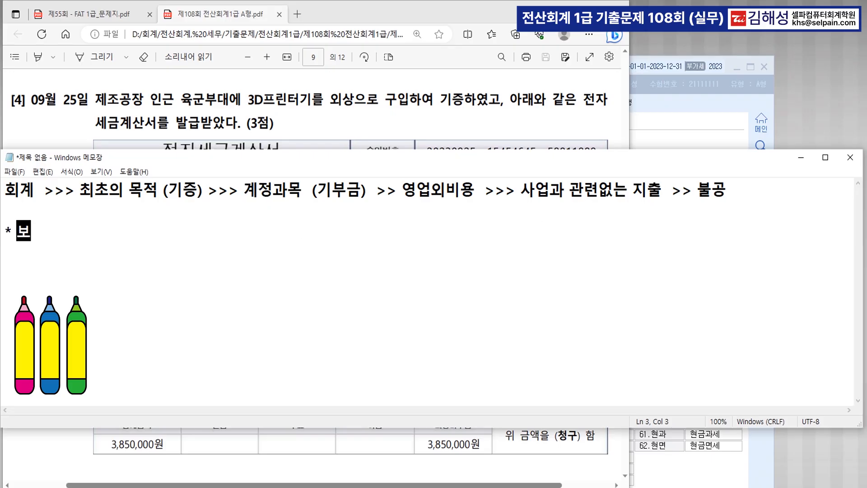
type("듬마카 *")
key("Return")
key("Return")
type("공장(제품")
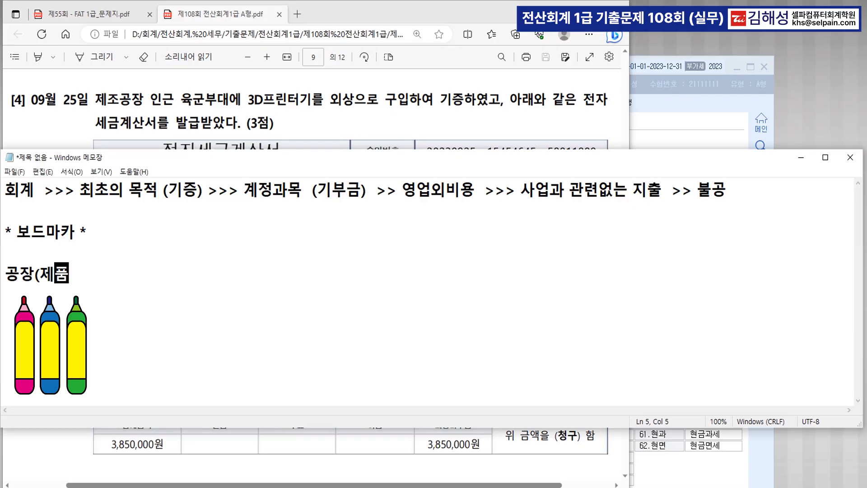
type(")  >>> ")
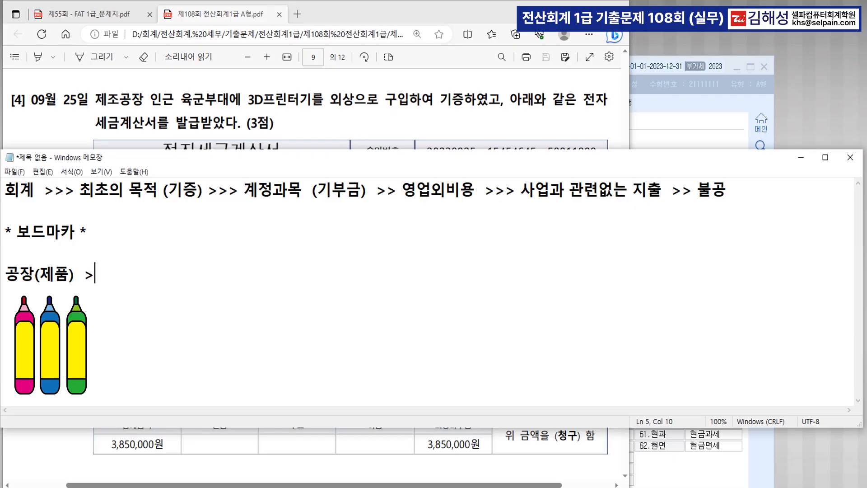
type("마트")
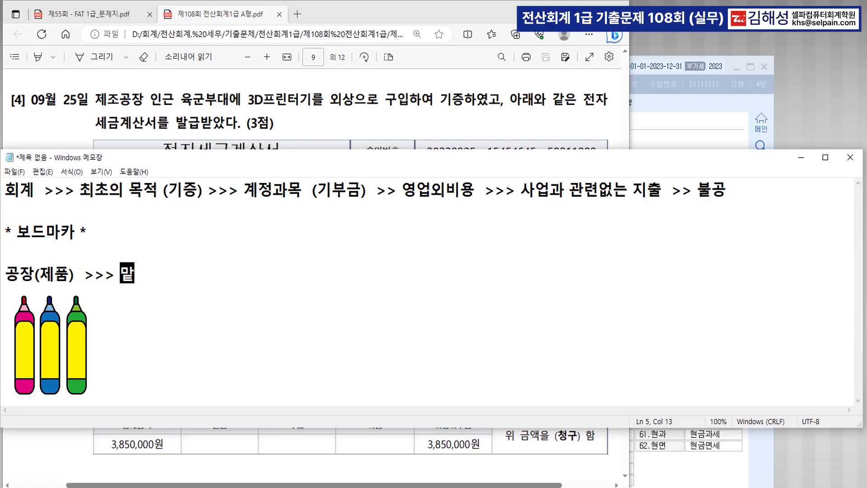
type(" (")
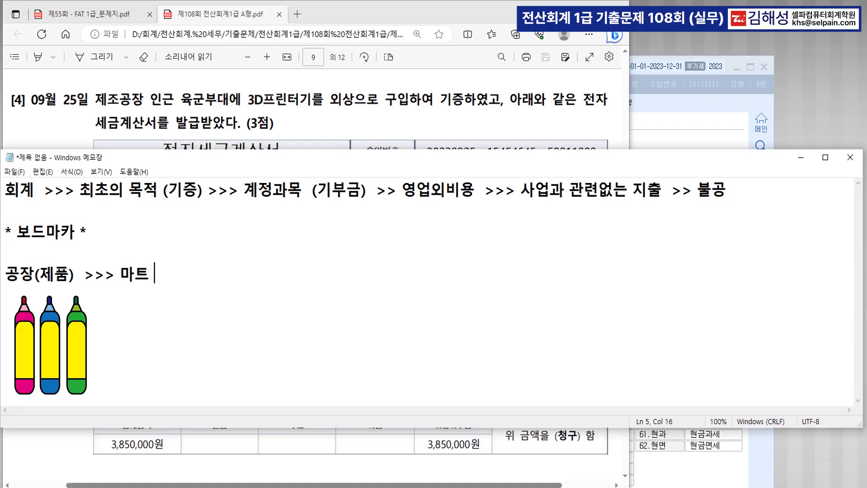
type("상품)")
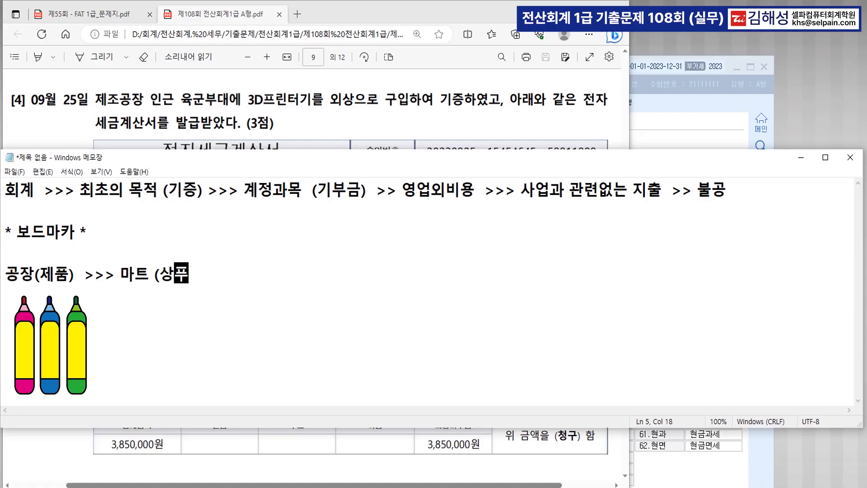
type("  >>> ")
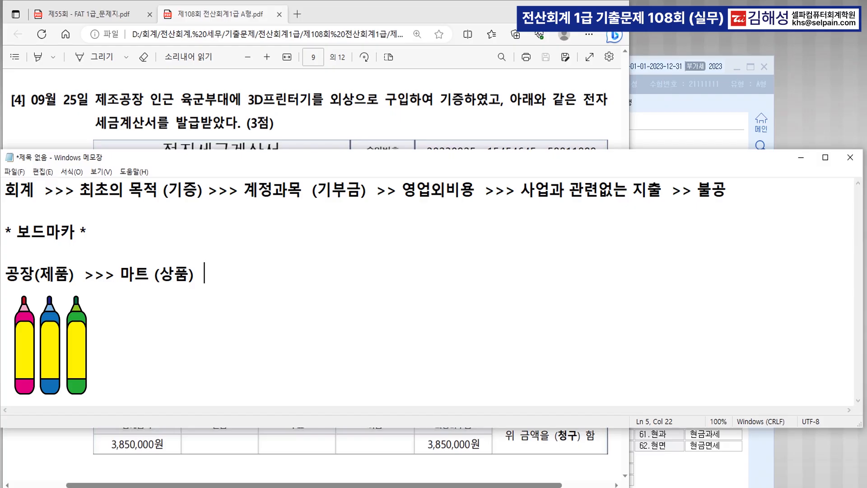
type("학원")
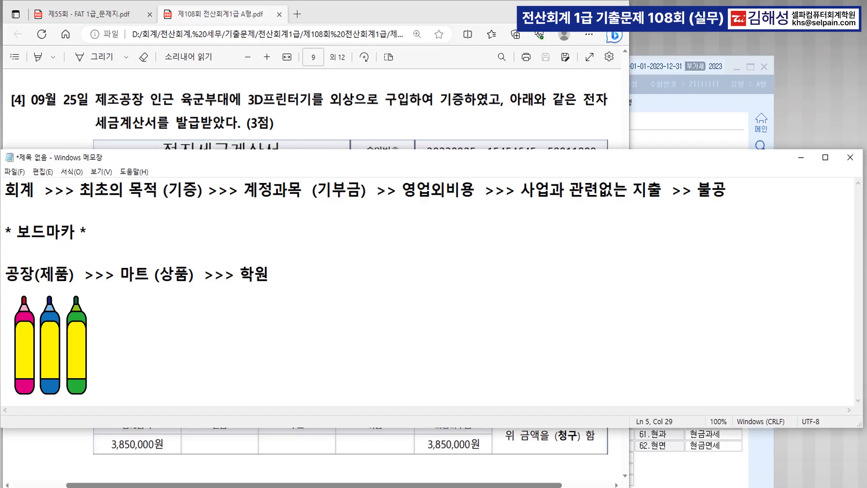
type(" (소모")
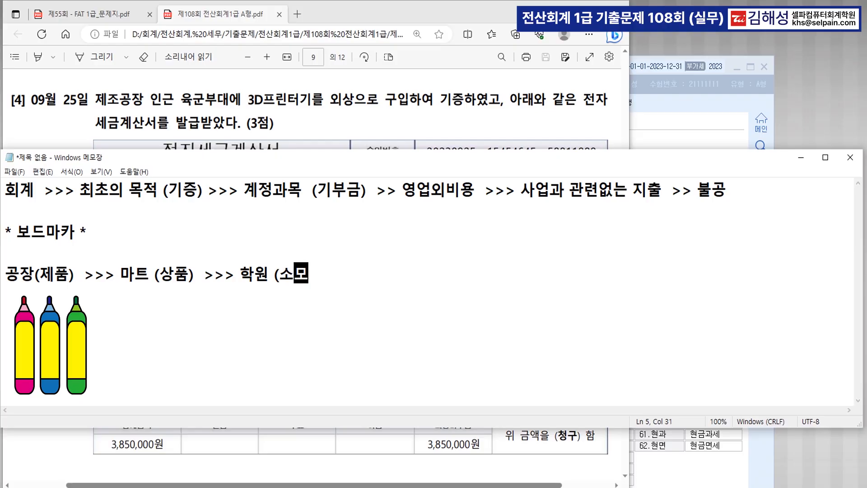
type("품, 소모품ㅂ")
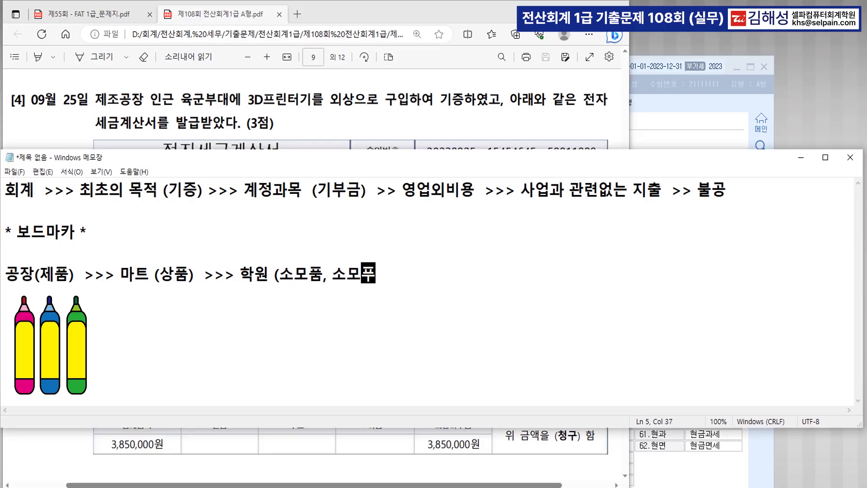
type("ㅣ, 사ㅇ")
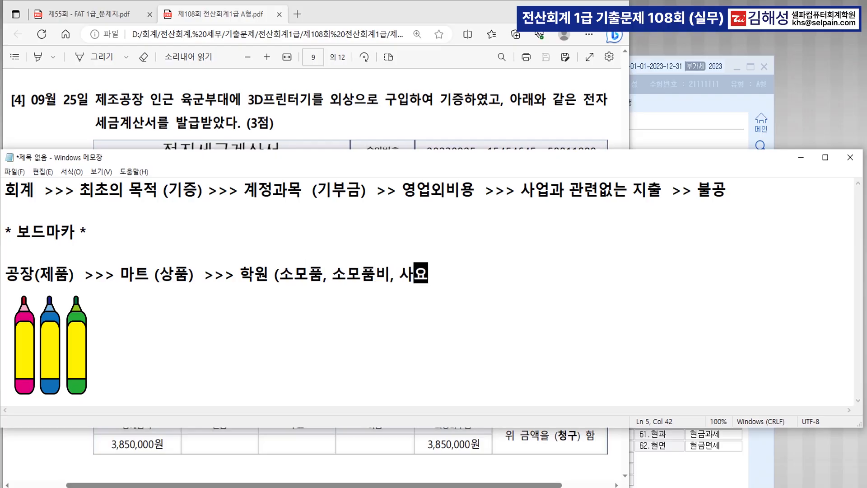
key("BackSpace")
type("무용")
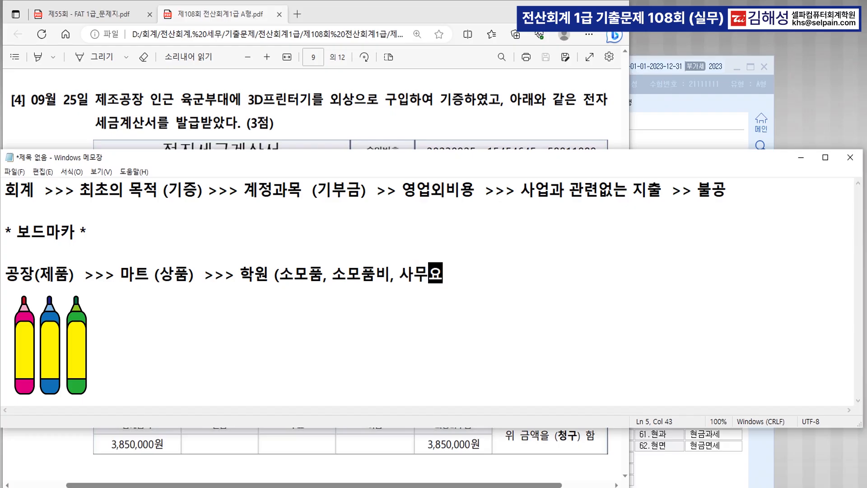
type("품비")
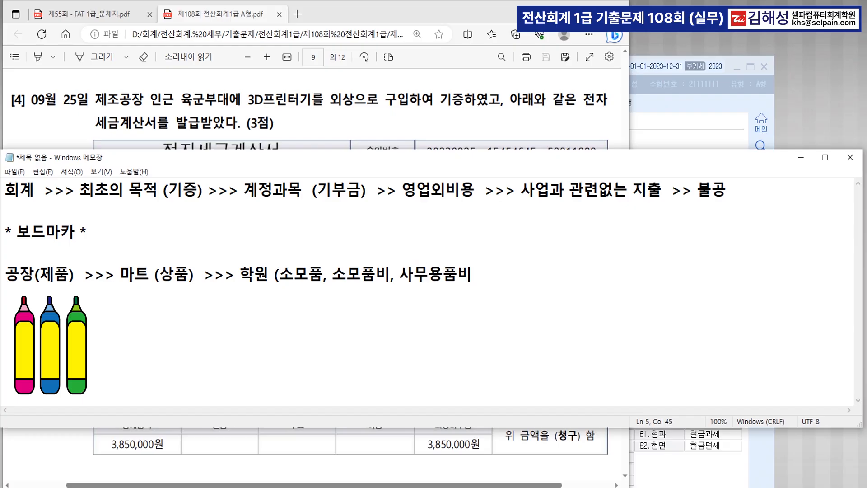
type(")")
type(">>>")
type("직원")
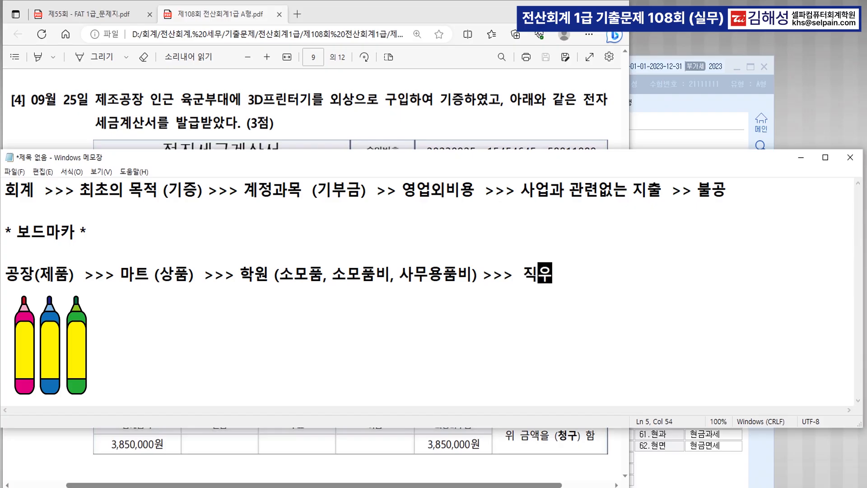
type("(복")
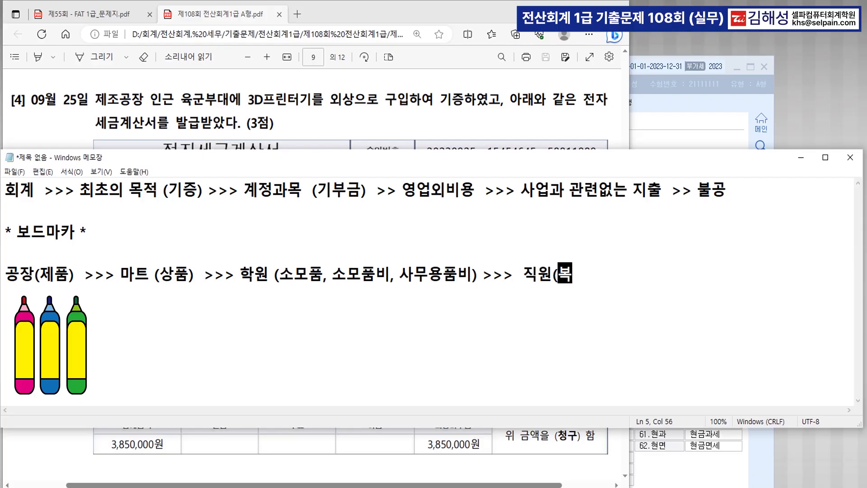
type("리후생비")
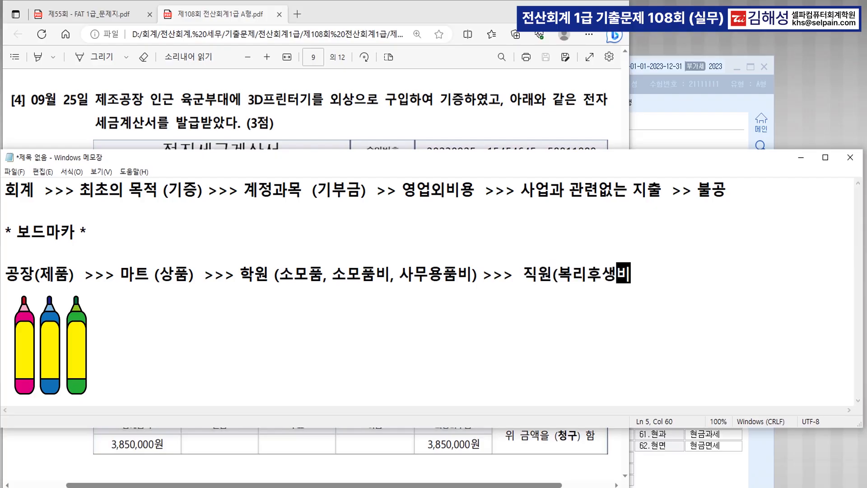
type(")  >>> ")
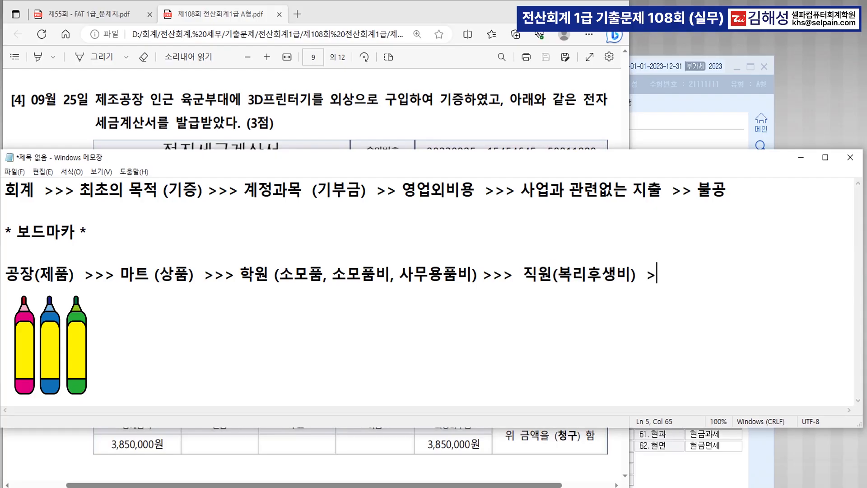
type("거래처 ")
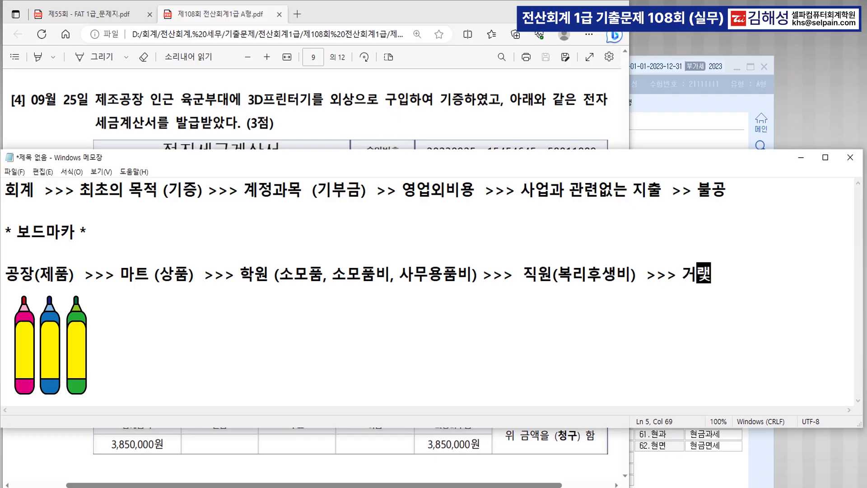
type("(")
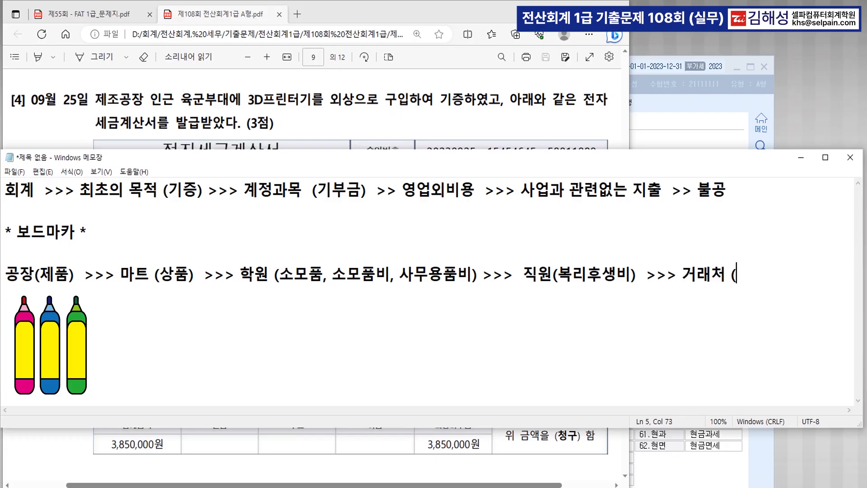
type("접대비")
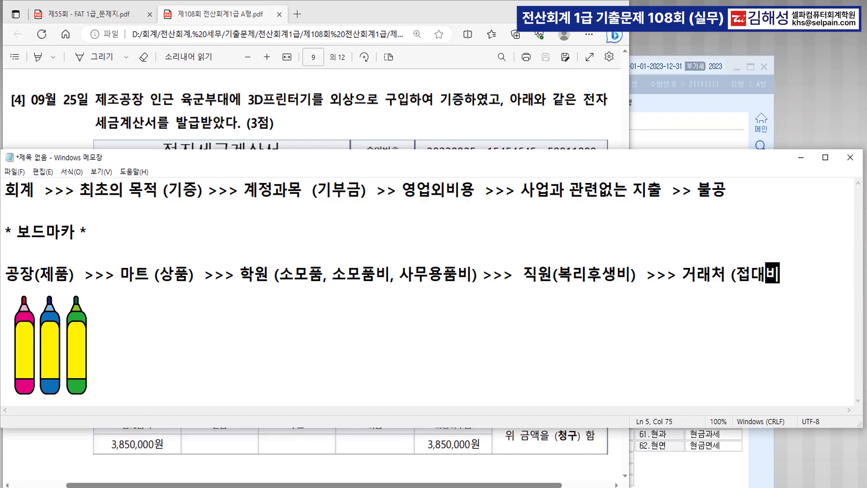
type(")")
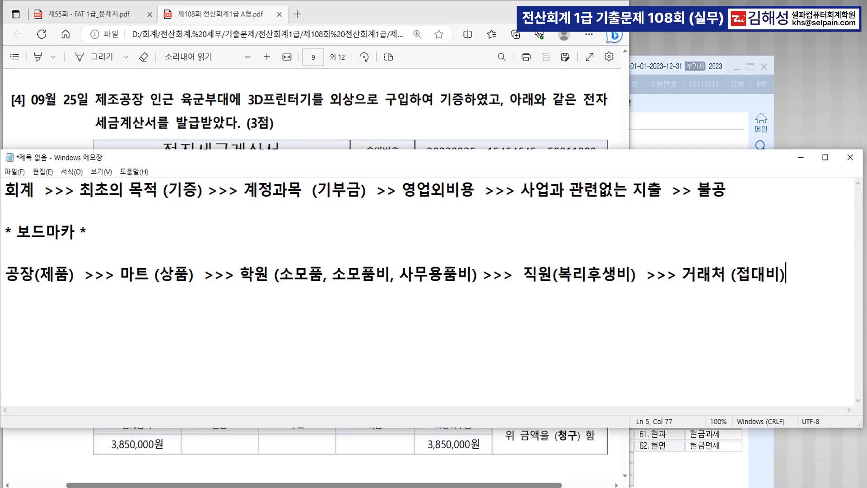
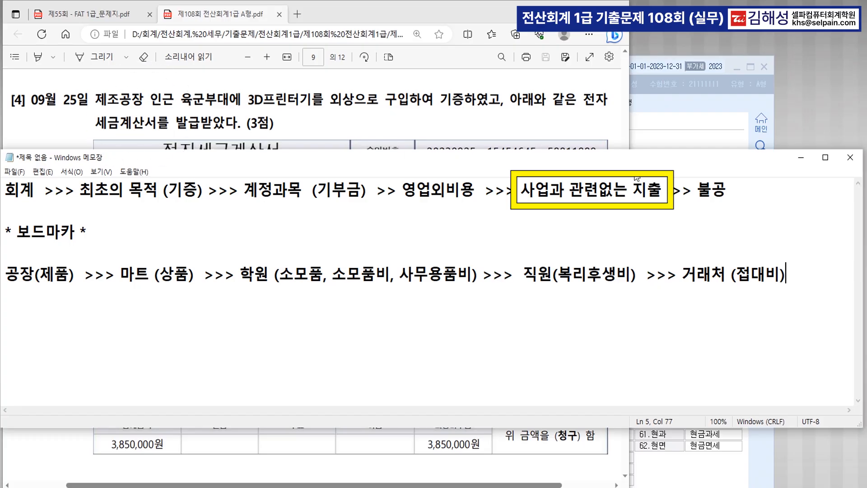
Step: Minimize the notes to show question [4]'s 3D printer tax invoice, then bring KcLep forward
left_click(801, 157)
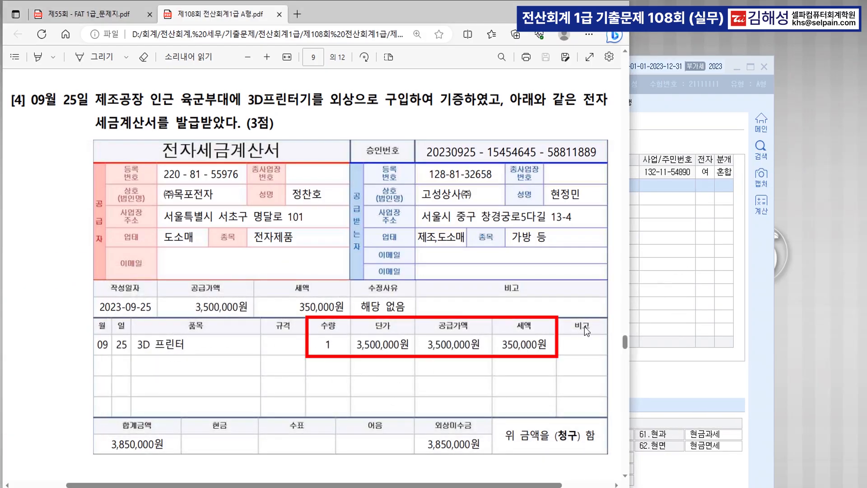
left_click(678, 289)
Step: Enter a 25 September 54.불공 row: 3D 프린터, supply 3,500,000, supplier (주)목포전자
left_click(168, 143)
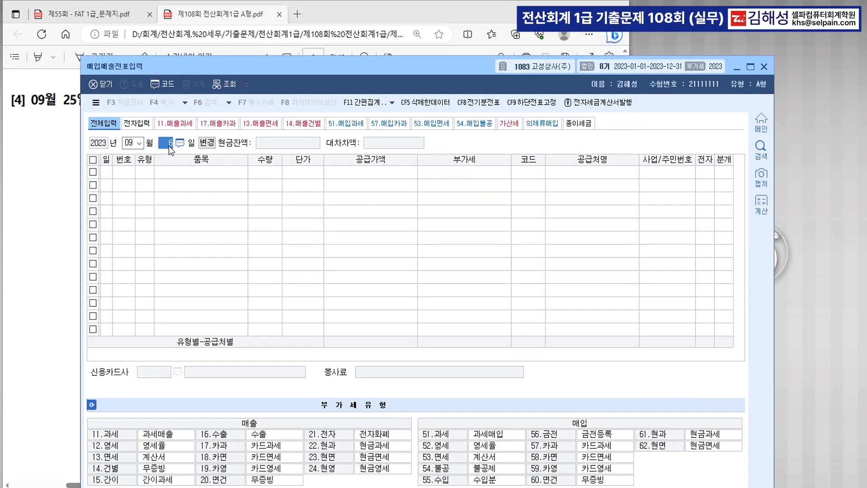
type("25")
key("Return")
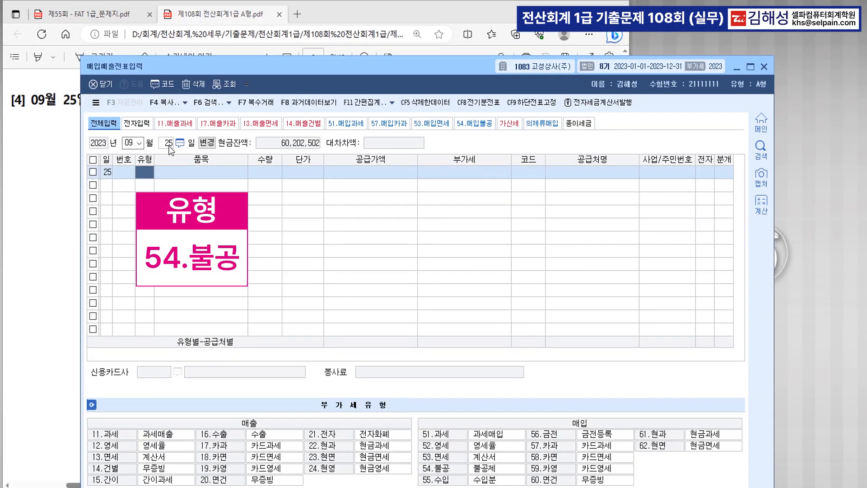
type("54")
key("Return")
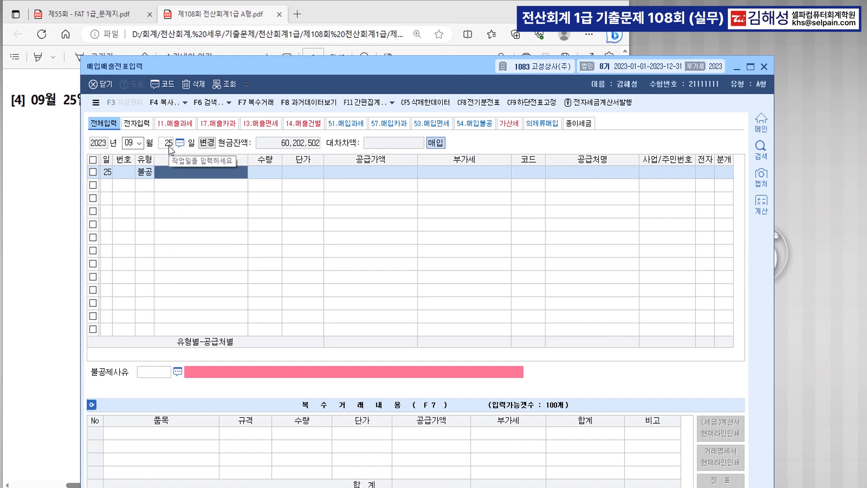
type("30")
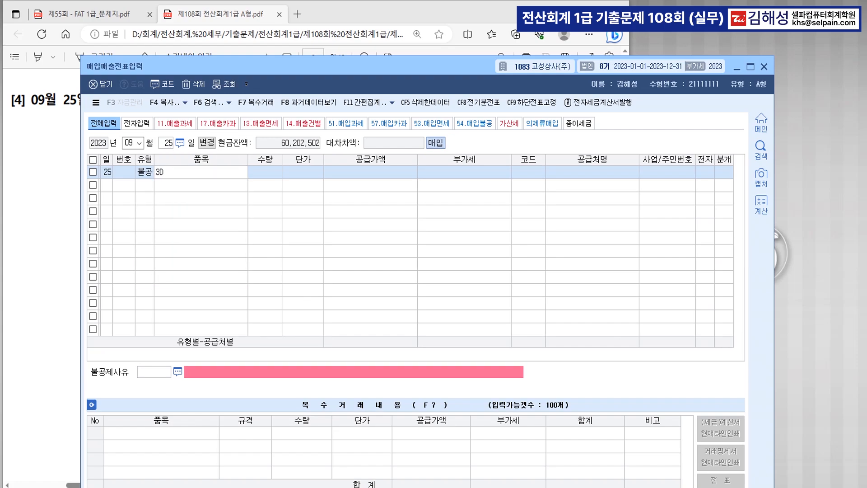
type(" 프린터")
key("Return")
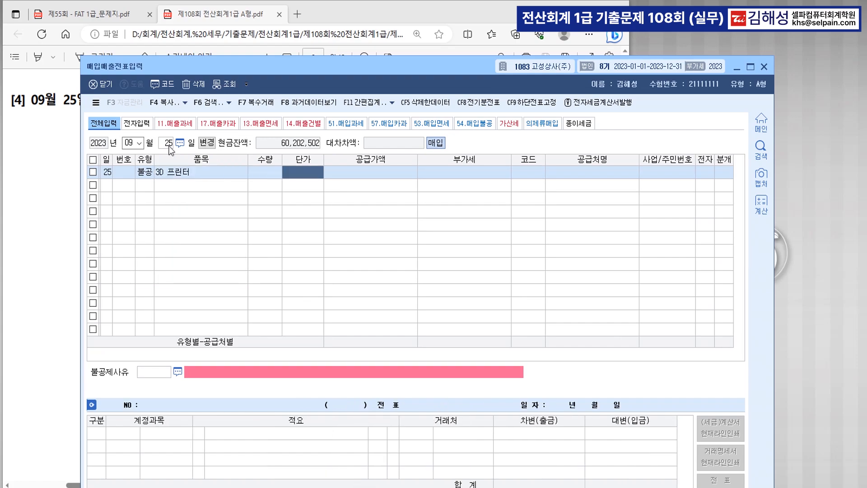
type("3500000")
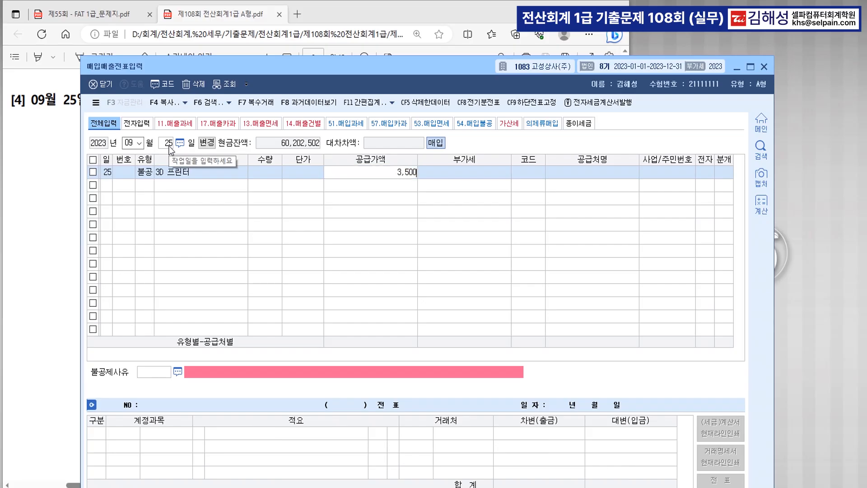
key("Return")
key("Return")
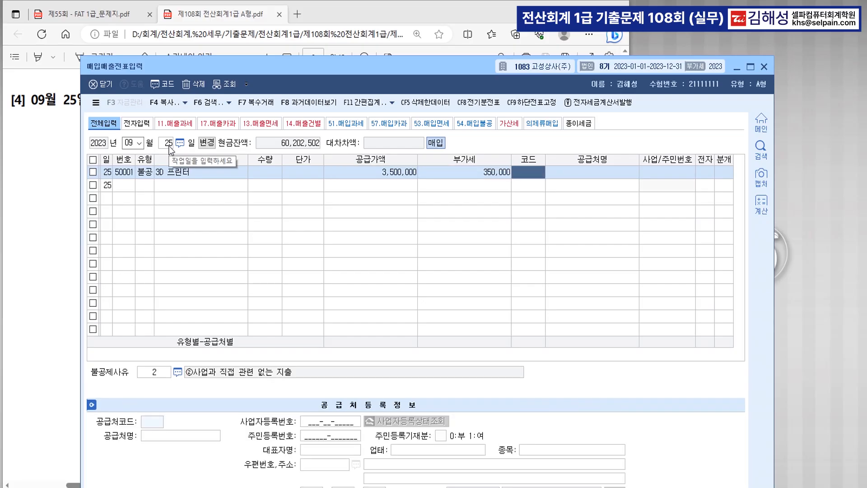
type("목포")
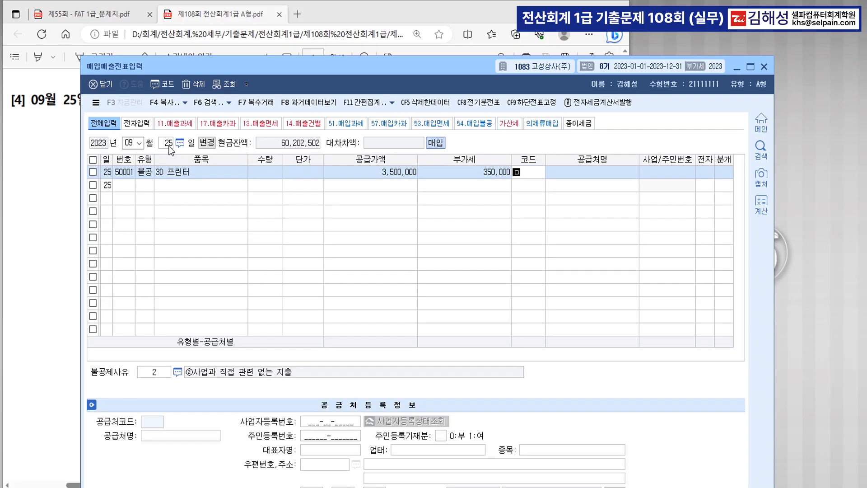
key("Return")
key("Return")
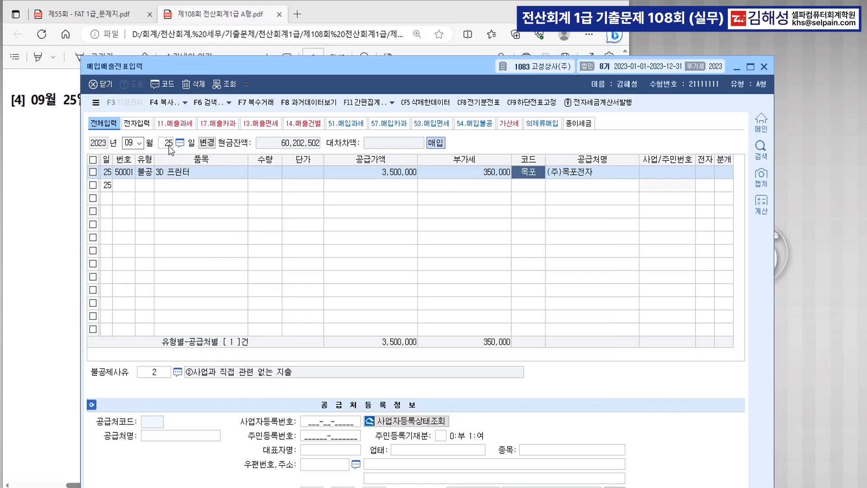
type("1")
key("Return")
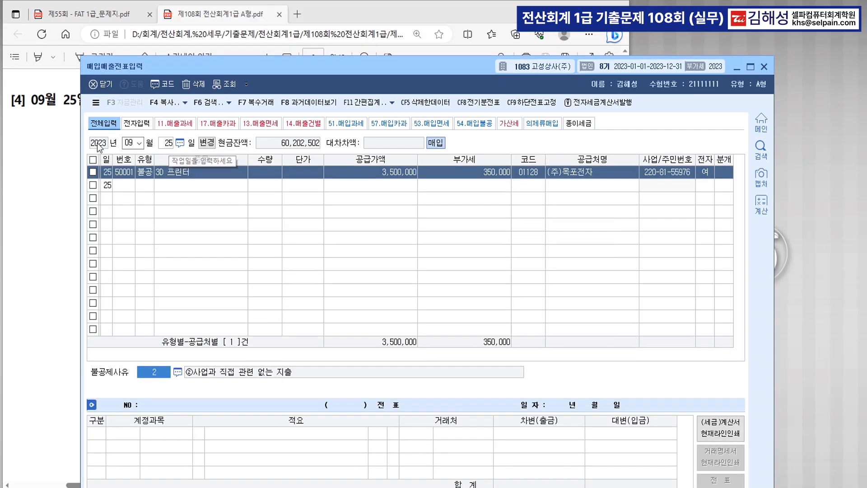
Step: Keep reason 2 and journal it as 혼합 (3): 0953 기부금 debit against 0253 미지급금
key("Return")
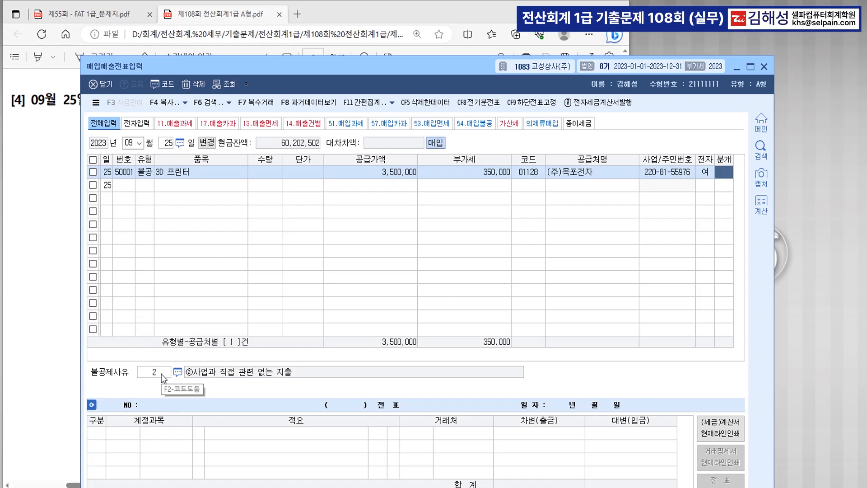
type("3")
key("Return")
key("Return")
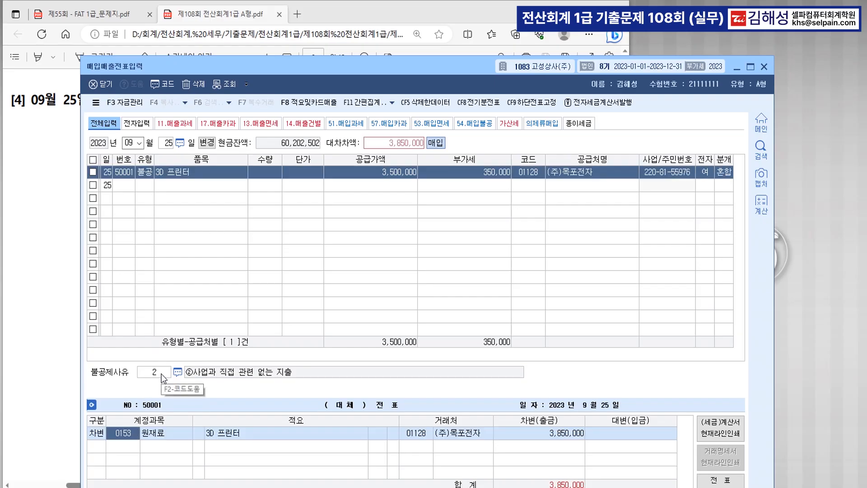
type("기부금")
key("Return")
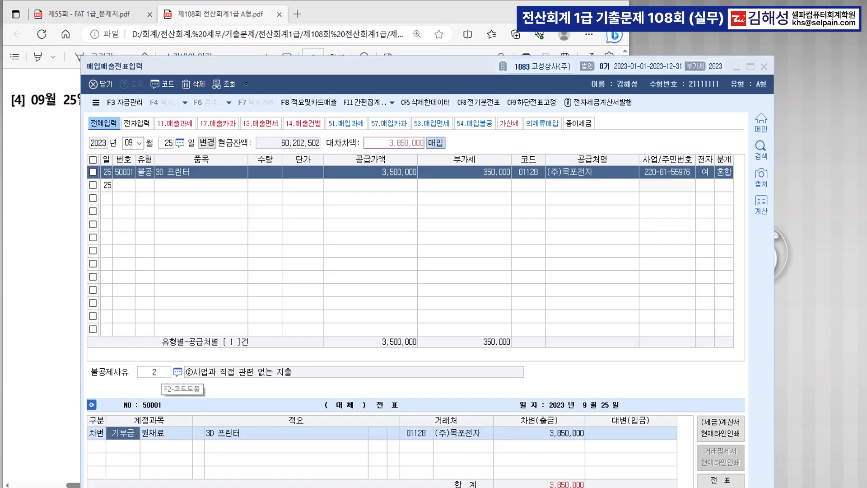
key("Return")
key("Return")
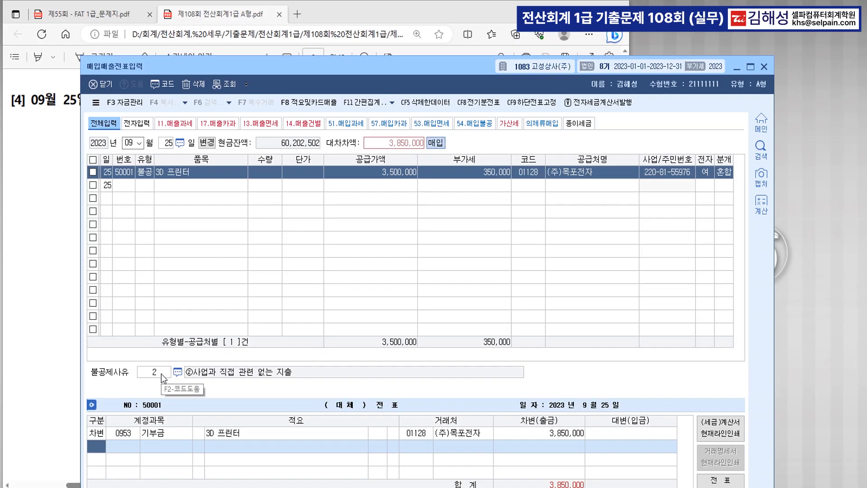
type("253")
key("Return")
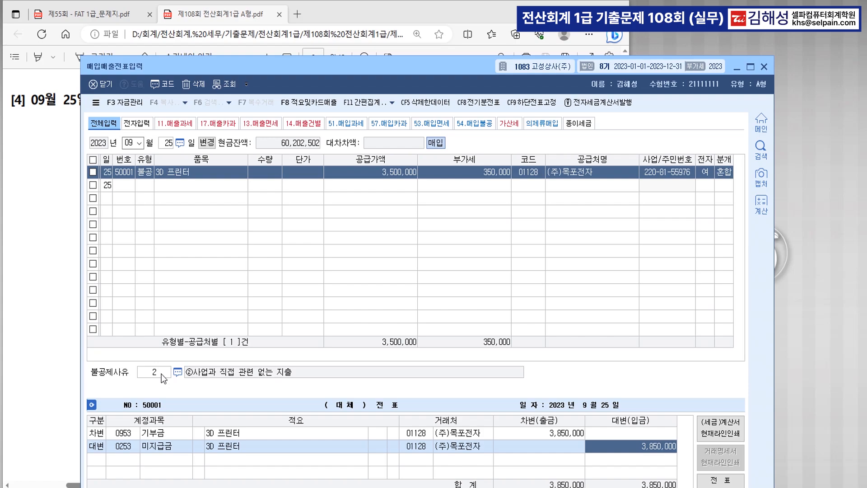
key("Return")
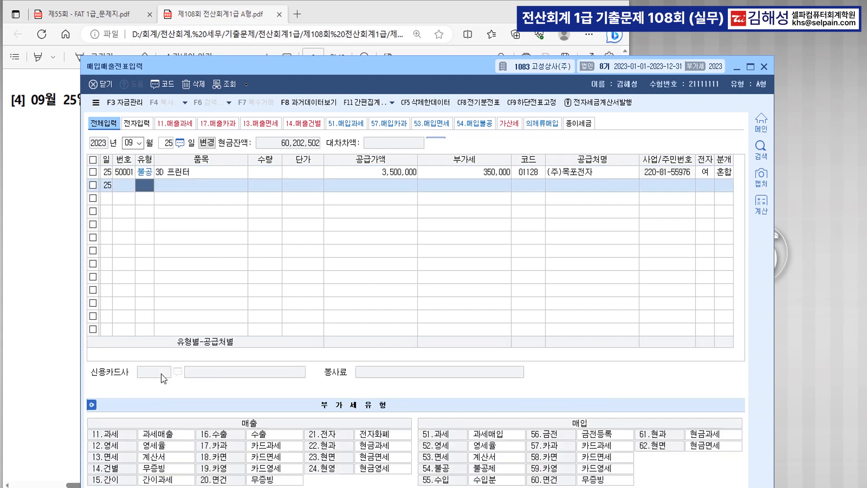
Step: Review question [5]'s 복합기 card-payment text and the 1,650,000원 total on the 하나카드 slip
left_click(51, 250)
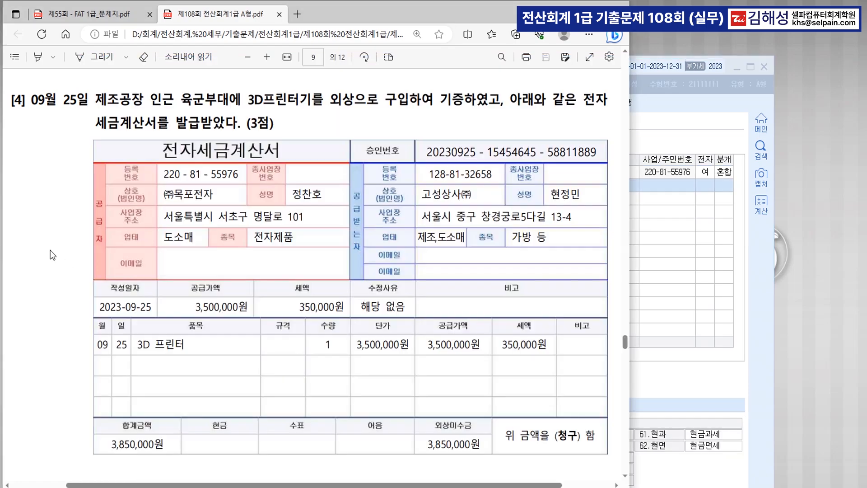
scroll(363, 240, "down", 10)
scroll(362, 240, "down", 3)
scroll(362, 239, "up", 3)
left_click_drag(238, 127, 483, 129)
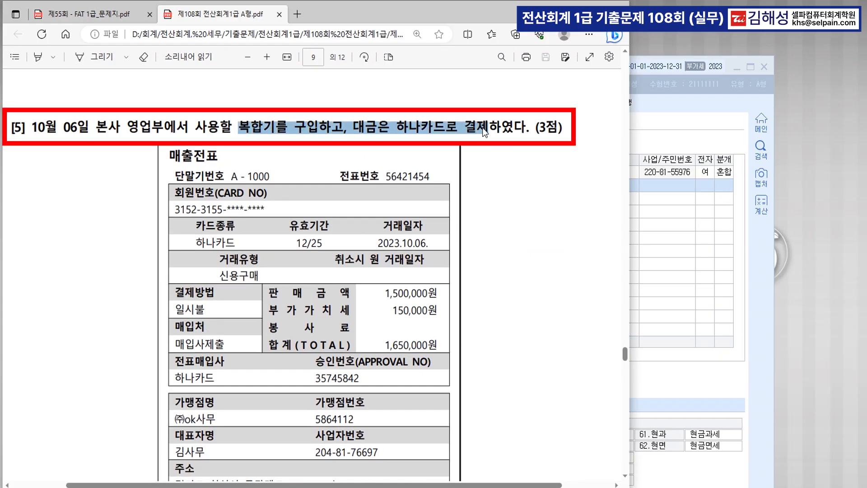
left_click(501, 280)
scroll(501, 281, "down", 2)
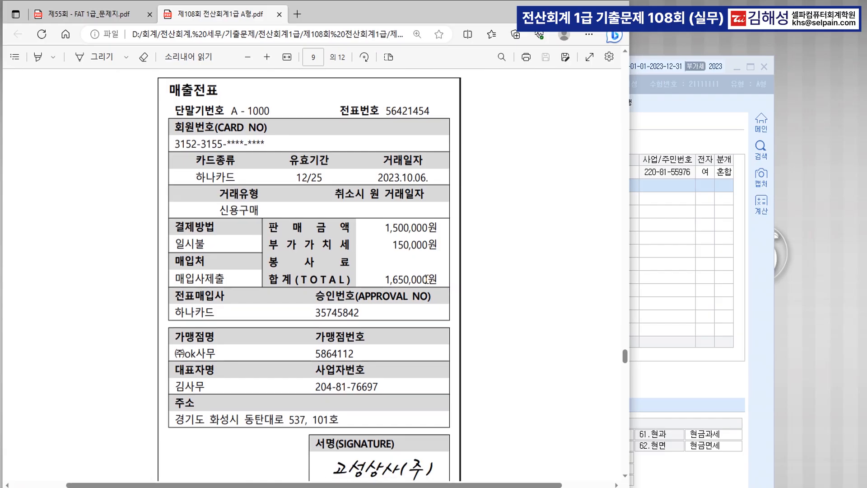
left_click_drag(380, 280, 536, 299)
left_click(542, 269)
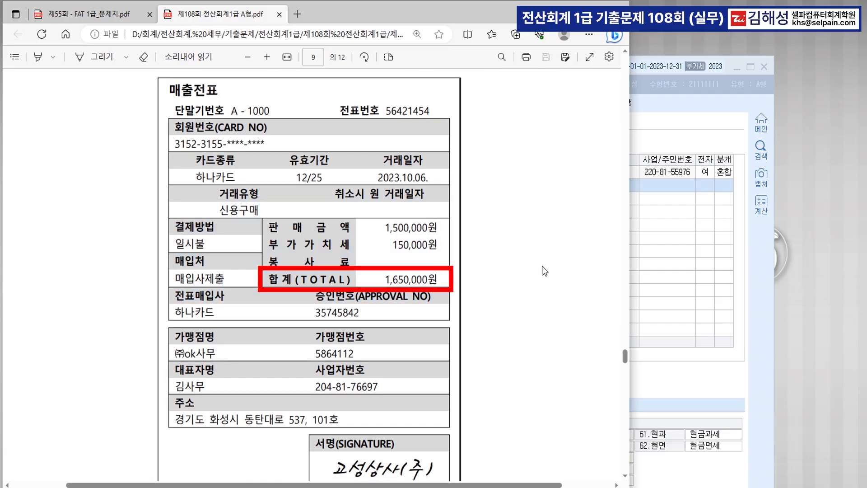
scroll(543, 274, "down", 2)
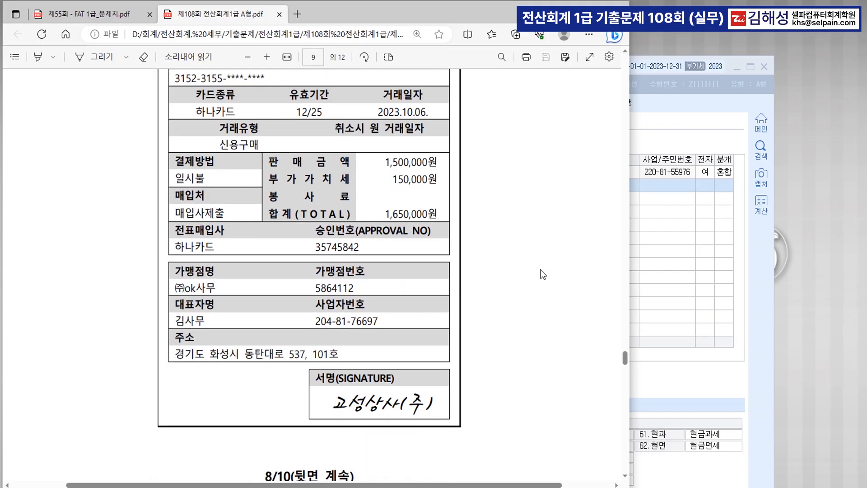
key("ctrl")
key("ctrl")
scroll(530, 297, "up", 2)
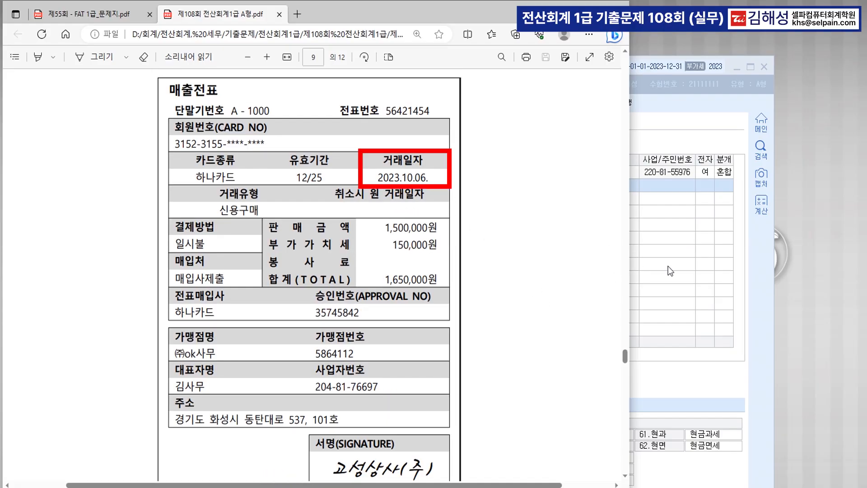
scroll(544, 264, "up", 2)
Step: Back in voucher entry, set the new row's date to 6 October
left_click(674, 312)
left_click(135, 142)
type("1010")
key("Return")
type("6")
key("Return")
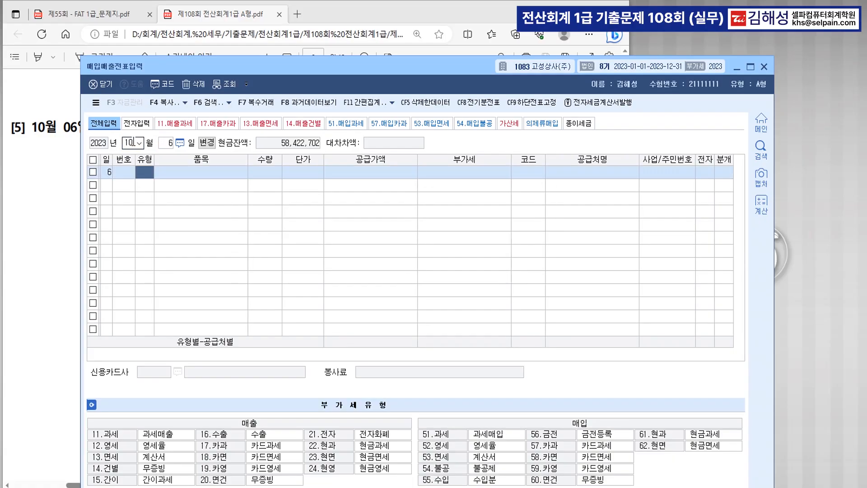
Step: Enter a 57.카과 purchase of 복합기, supply 1,500,000, from supplier (주)OK사무
type("57")
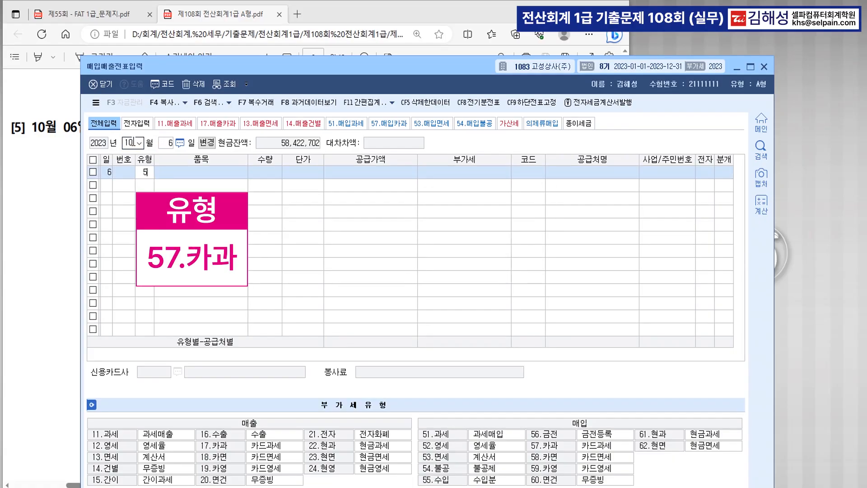
key("Return")
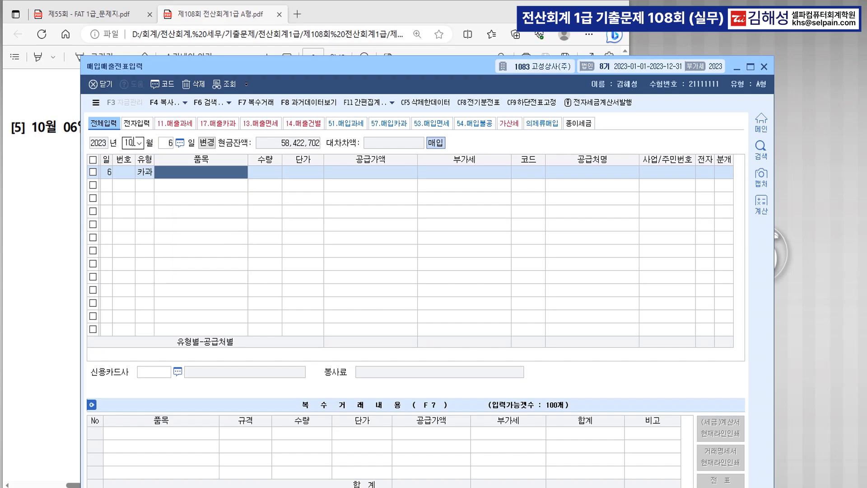
type("복합기")
key("Return")
key("Return")
key("Return")
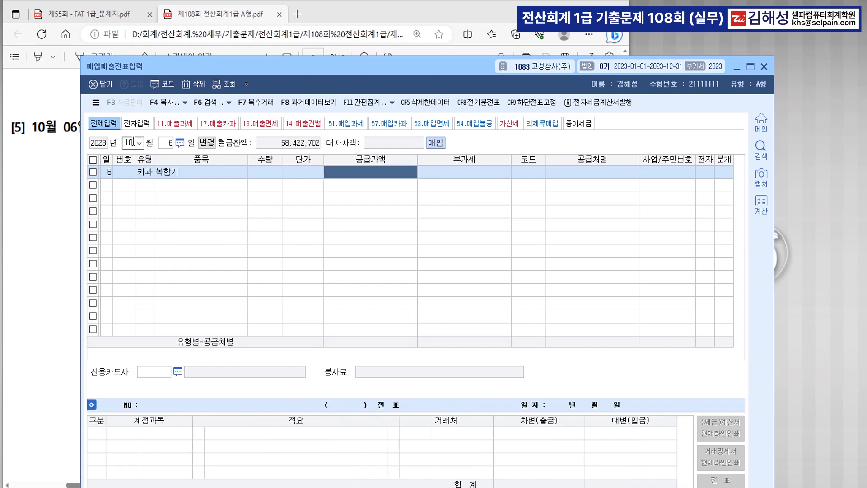
type("1500000")
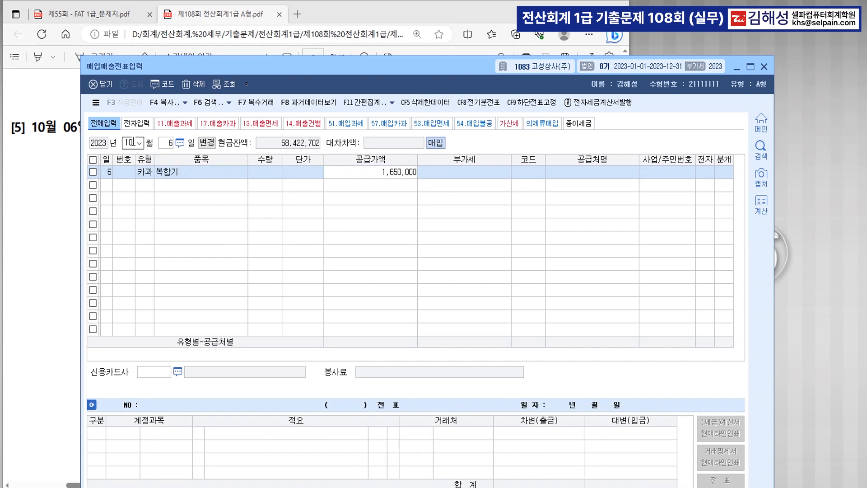
key("Return")
key("Return")
type("ok")
key("Return")
key("Return")
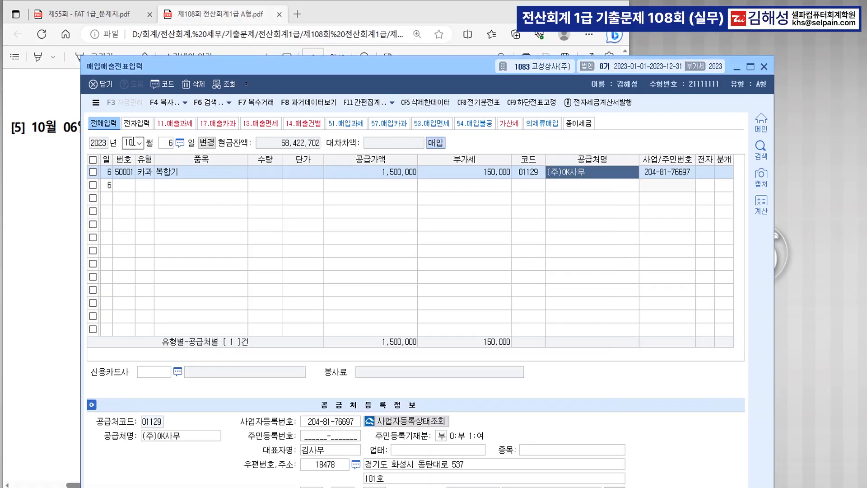
key("Return")
Step: Set 하나카드 as the card company and journal the entry as a card payment (분개 4)
key("F2")
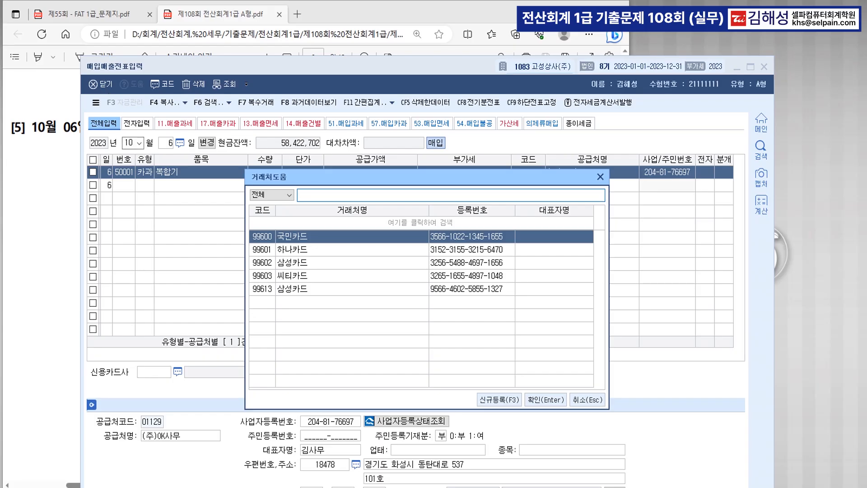
left_click(47, 345)
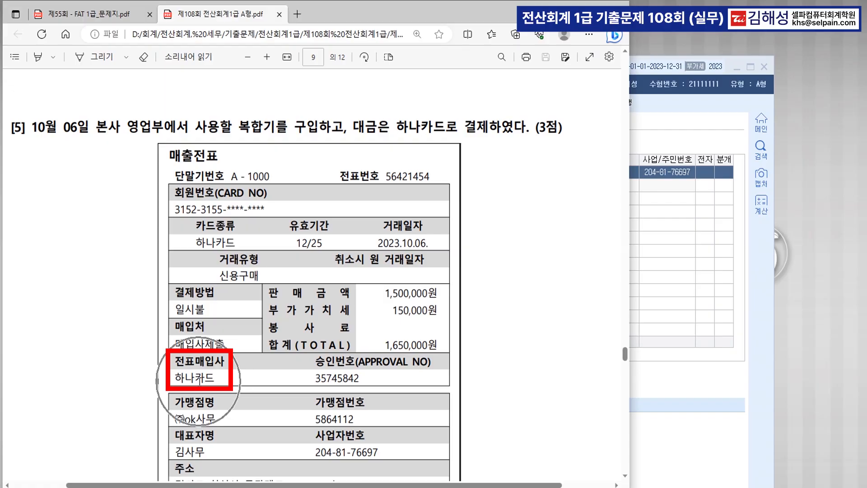
left_click(673, 319)
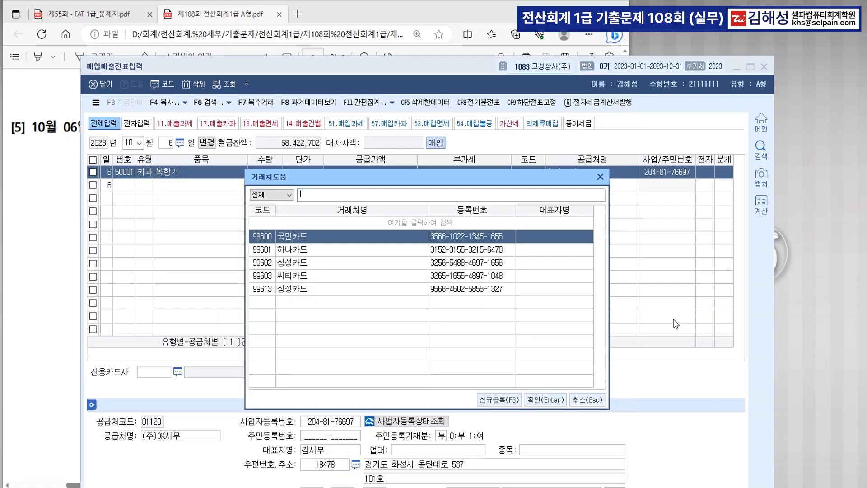
left_click(310, 253)
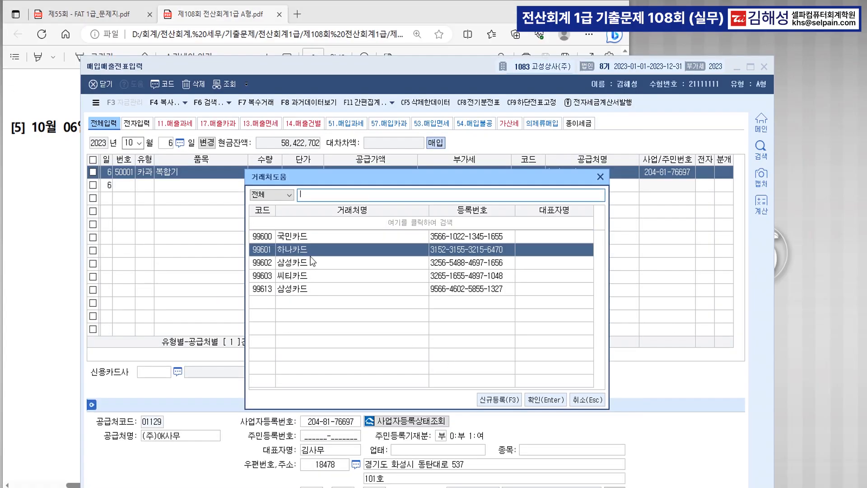
key("Return")
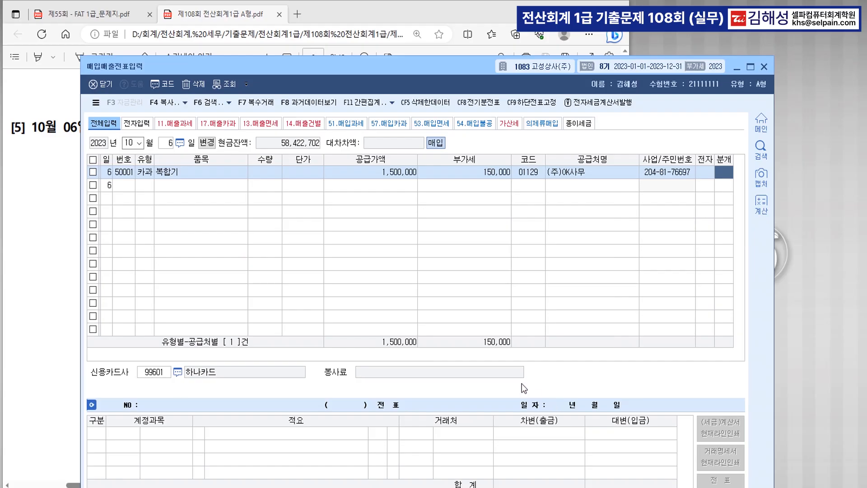
key("Return")
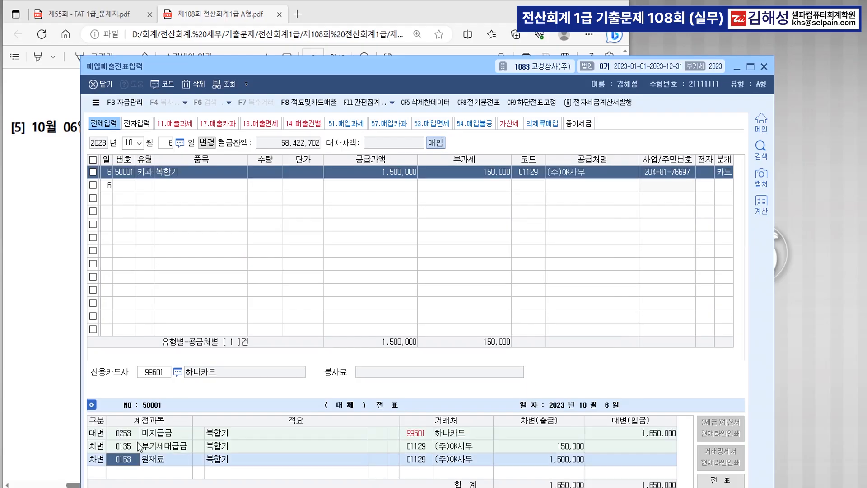
Step: Change the debit account from 원재료 to 0212 비품 and finish the entry
left_click(129, 460)
type("0212")
key("Return")
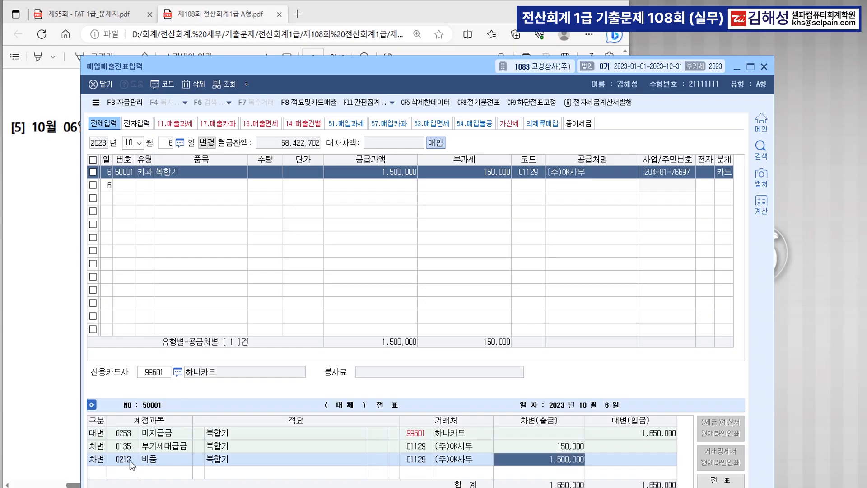
key("Return")
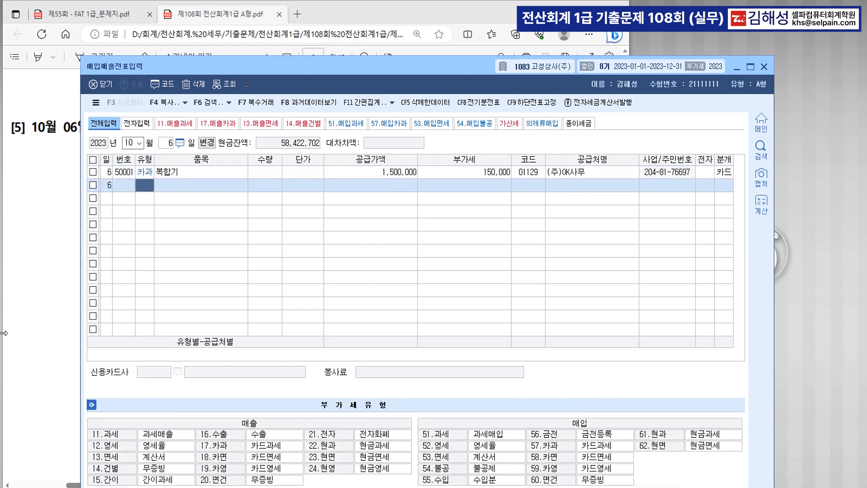
Step: Scroll the exam PDF to question [6]'s 1 December 양가죽 tax invoice and its totals row
left_click(27, 280)
scroll(251, 328, "down", 15)
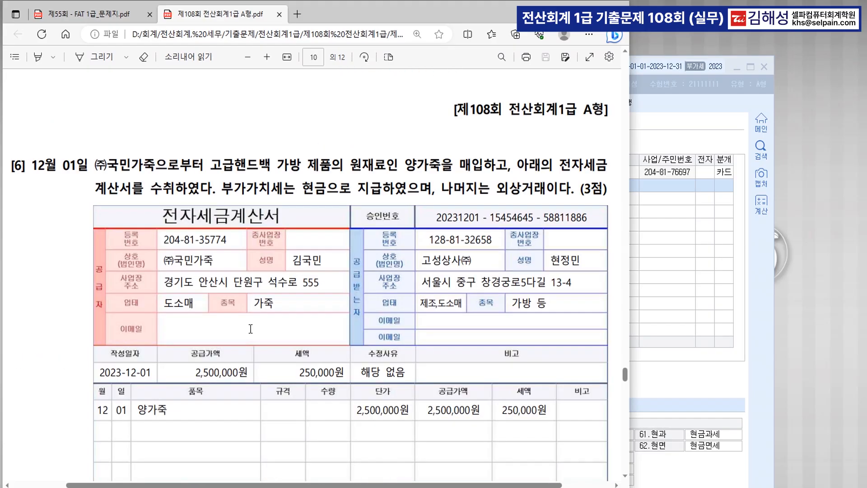
scroll(251, 329, "down", 2)
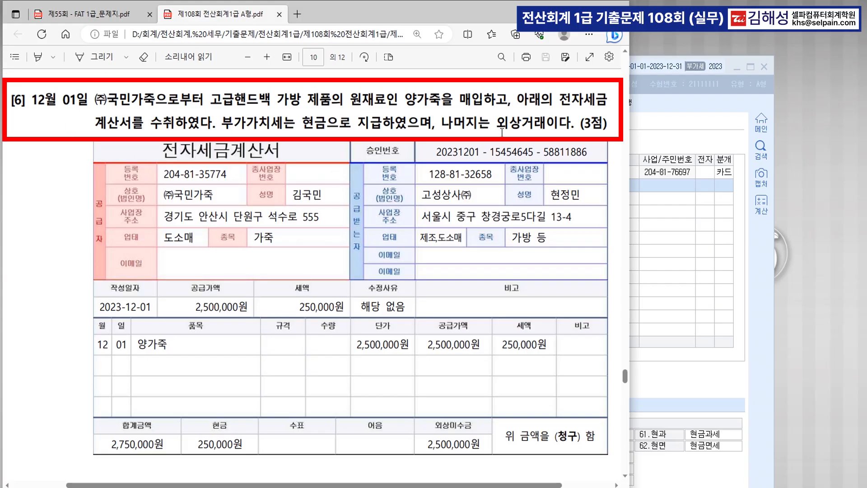
Step: Start a 1 December entry of type 51.과세 in voucher entry
left_click(655, 240)
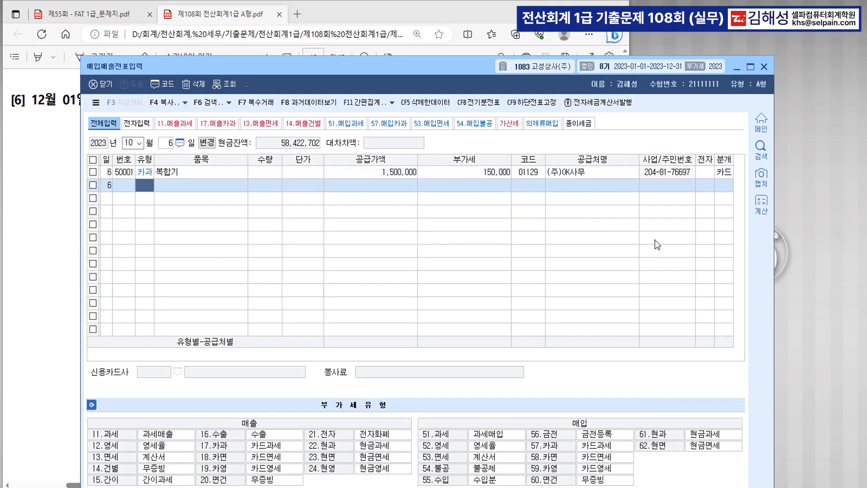
left_click(130, 143)
type("12")
key("Return")
type("1")
key("Return")
type("51")
key("Return")
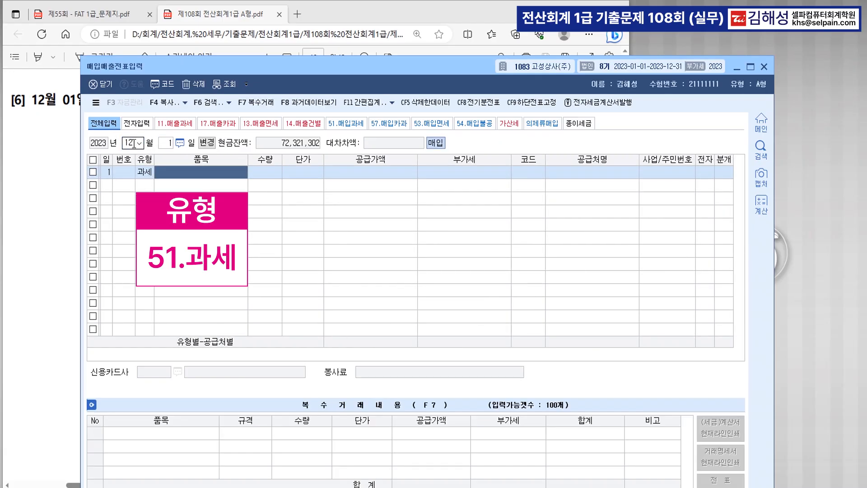
Step: Enter item 양가죽, supply 2,500,000, and supplier (주)국민가죽
type("양가죽")
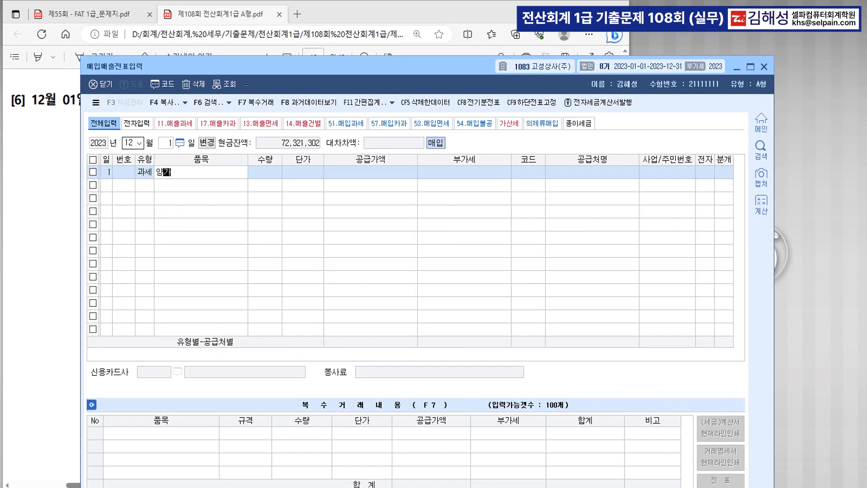
key("Return")
key("Return")
key("Return")
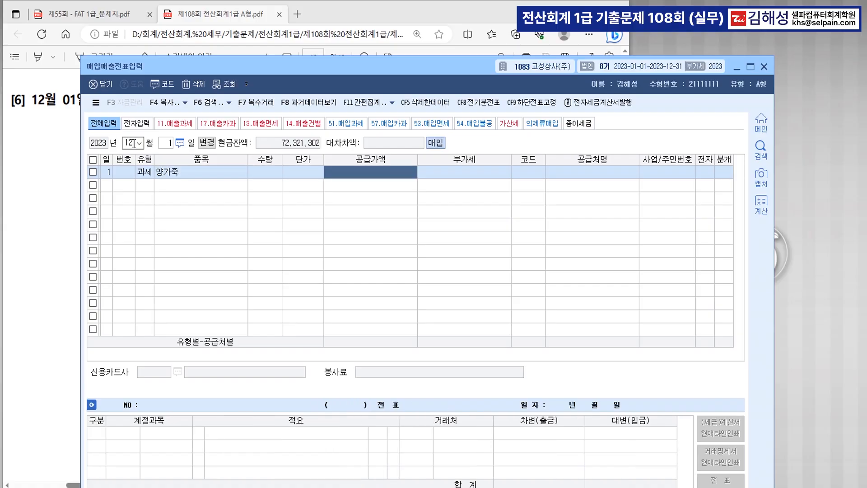
type("2500000")
key("Return")
key("Return")
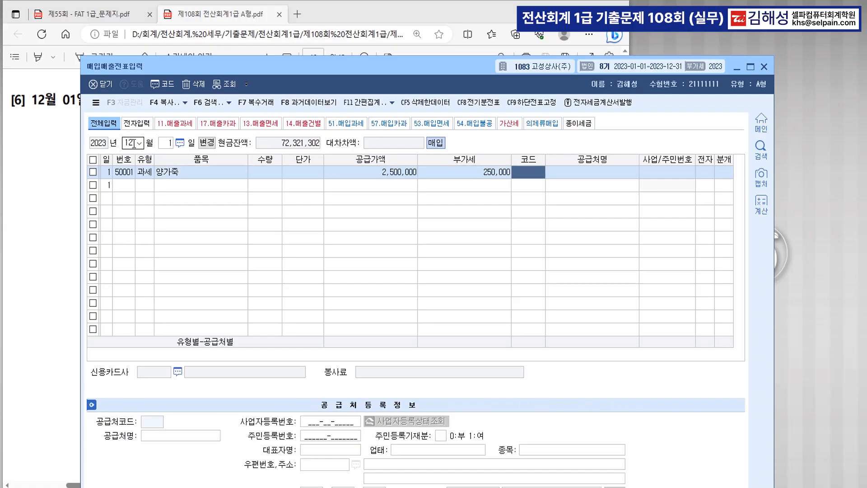
type("국민")
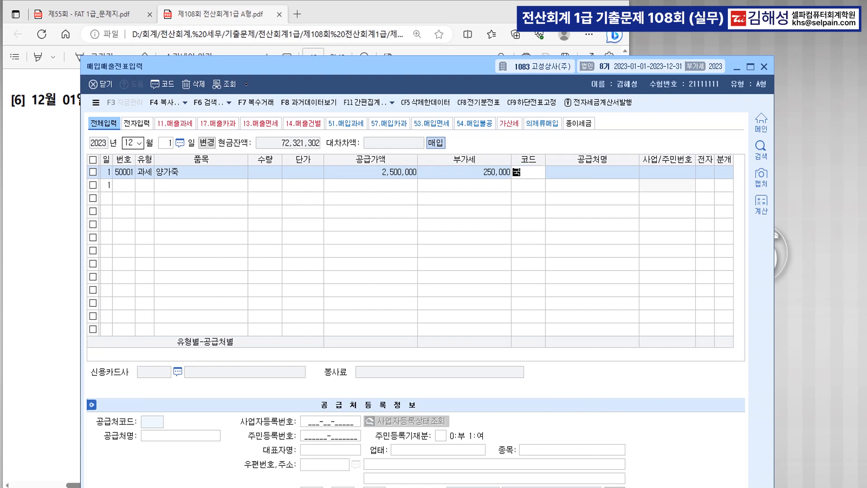
key("Return")
key("Return")
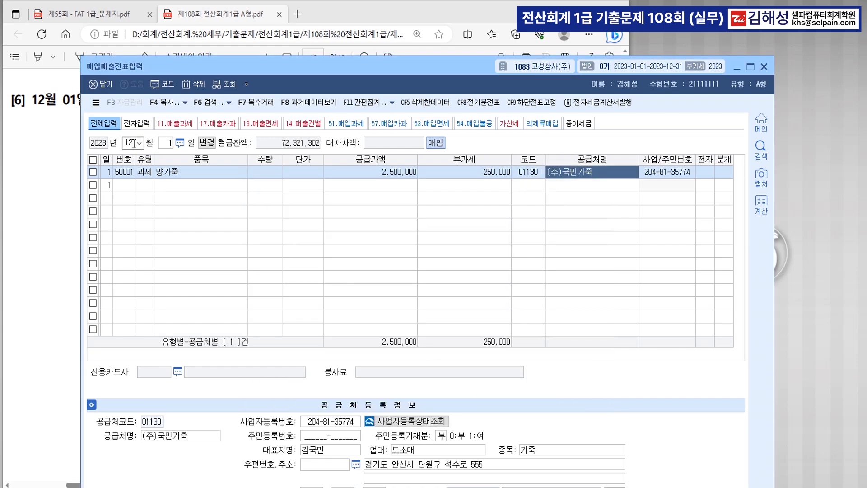
type("1")
Step: Mark it electronic and add credit lines 0101 현금 250,000 and 0251 외상매입금 2,500,000
key("Return")
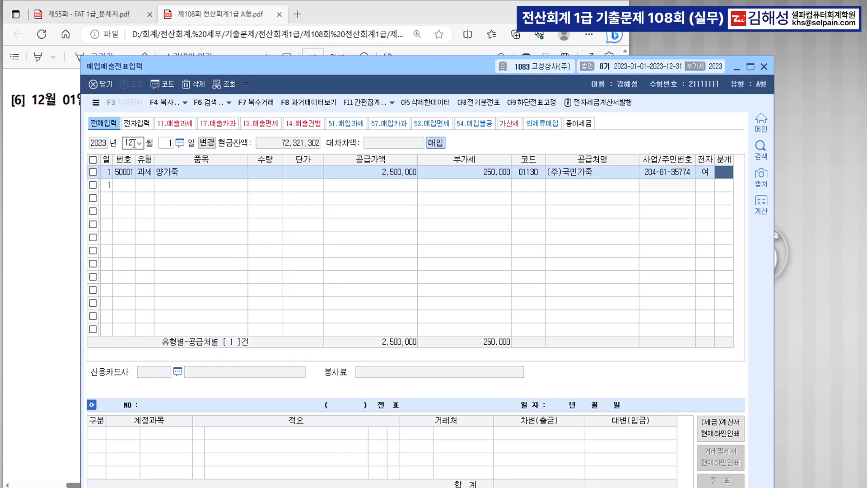
type("3")
key("Return")
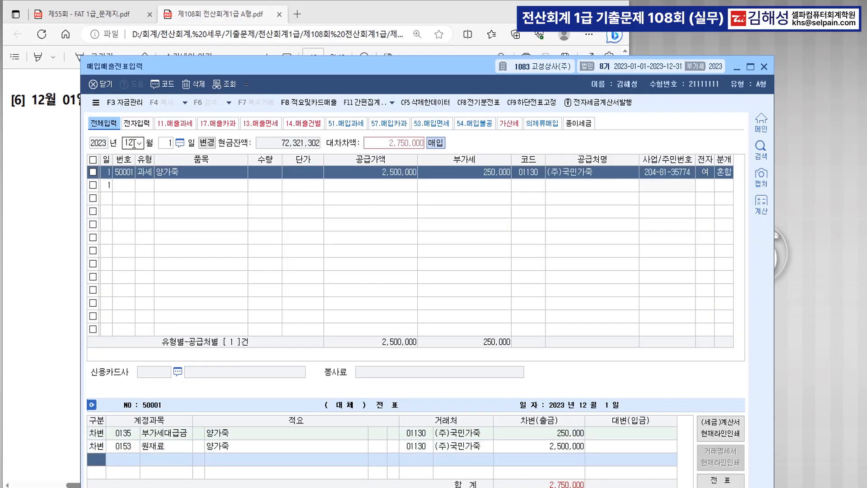
type("4")
key("Return")
type("101")
key("Return")
key("Return")
key("Return")
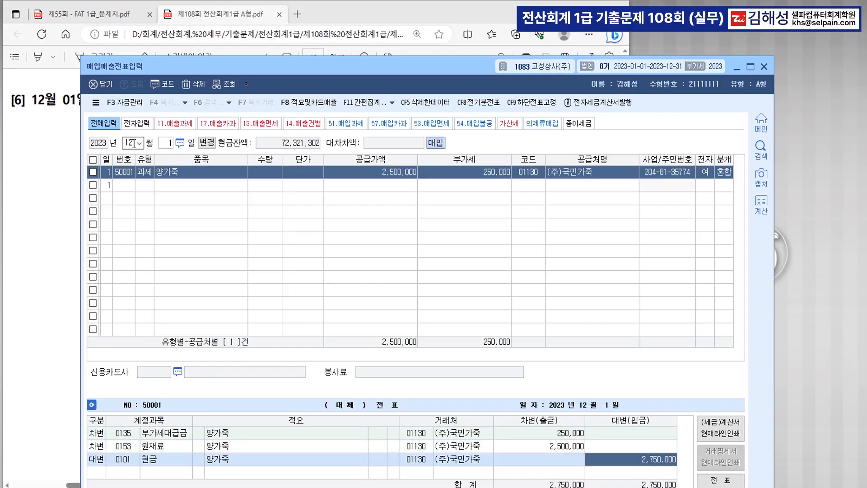
type("250000")
key("Return")
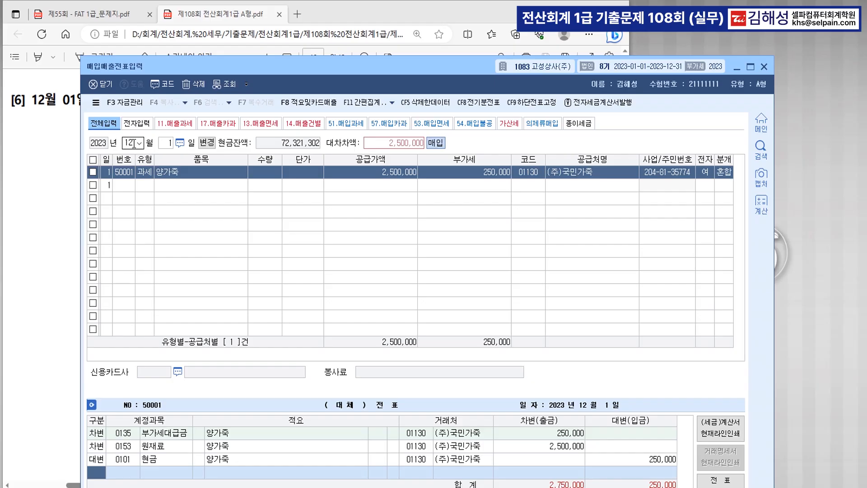
type("4")
key("Return")
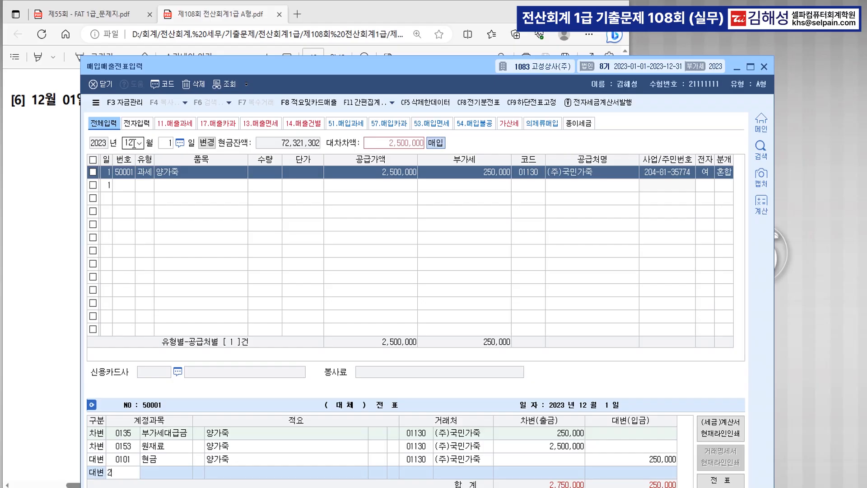
type("251")
key("Return")
key("Return")
key("Return")
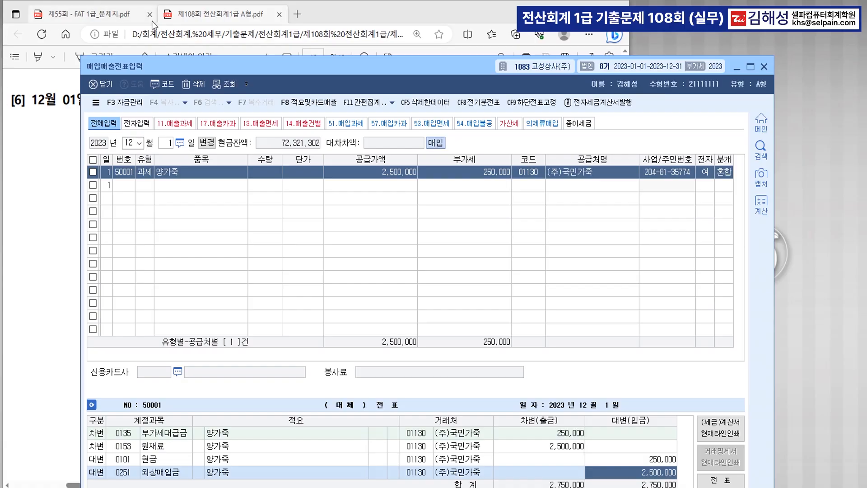
Step: Scroll the exam PDF to 문제4's correction question [1] about the 22 July 1,990cc car
left_click(46, 179)
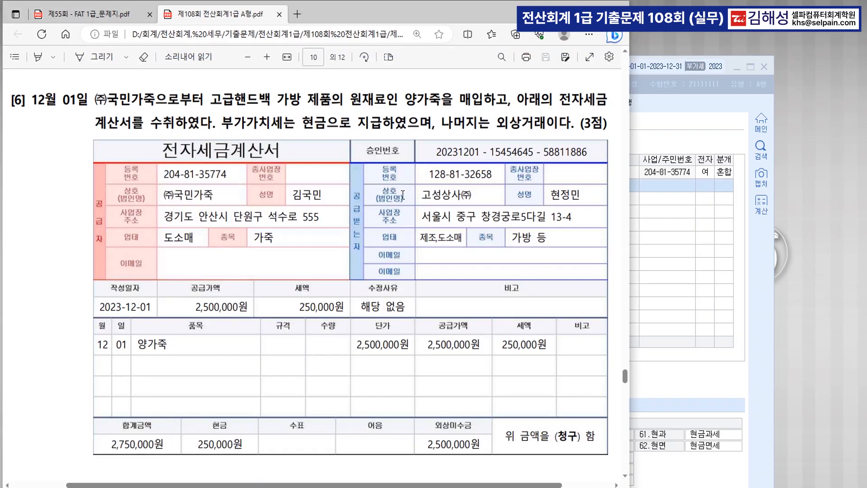
scroll(479, 206, "down", 8)
scroll(479, 206, "down", 3)
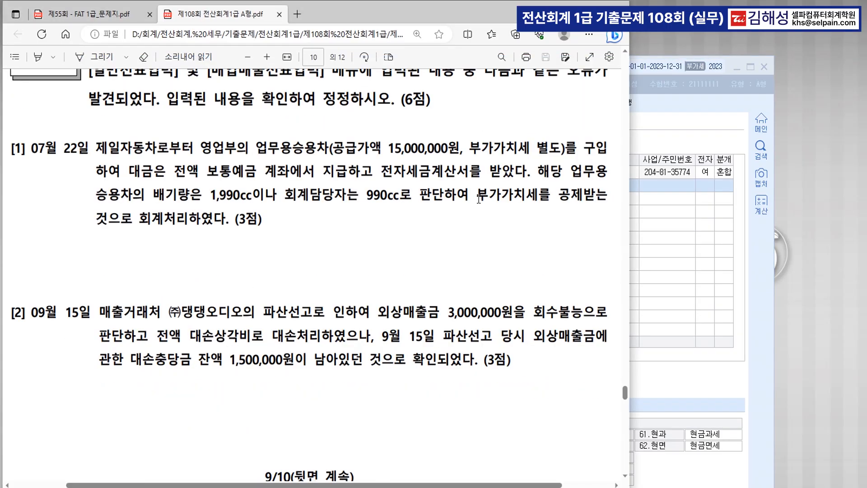
scroll(478, 206, "up", 3)
left_click_drag(567, 200, 156, 231)
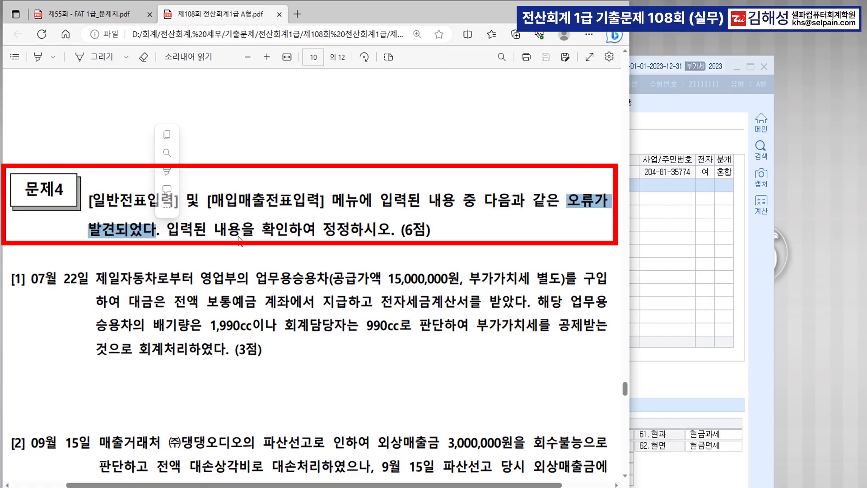
scroll(487, 269, "down", 3)
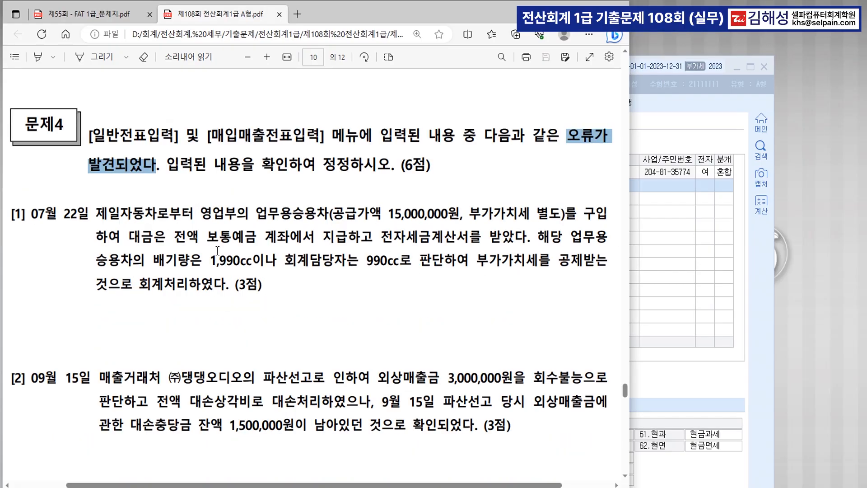
scroll(167, 236, "down", 3)
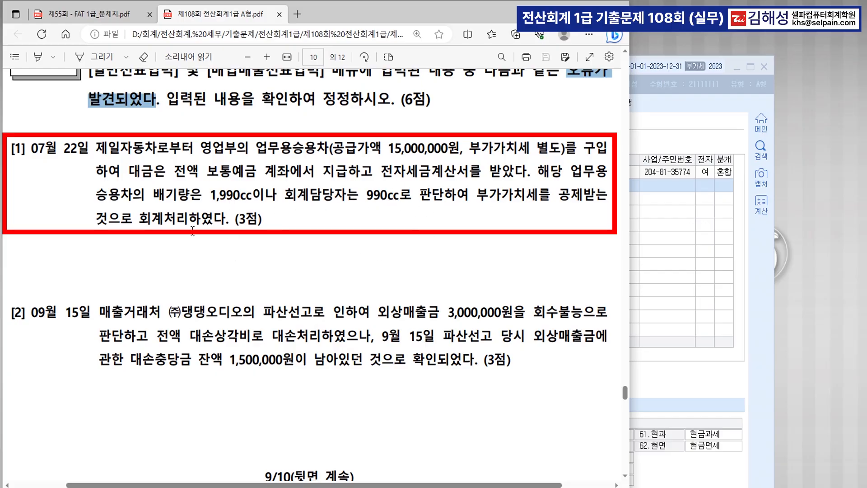
Step: Switch voucher entry to July and select the 22 July 승용차량 구입 entry's type
left_click(684, 255)
left_click(127, 141)
type("07")
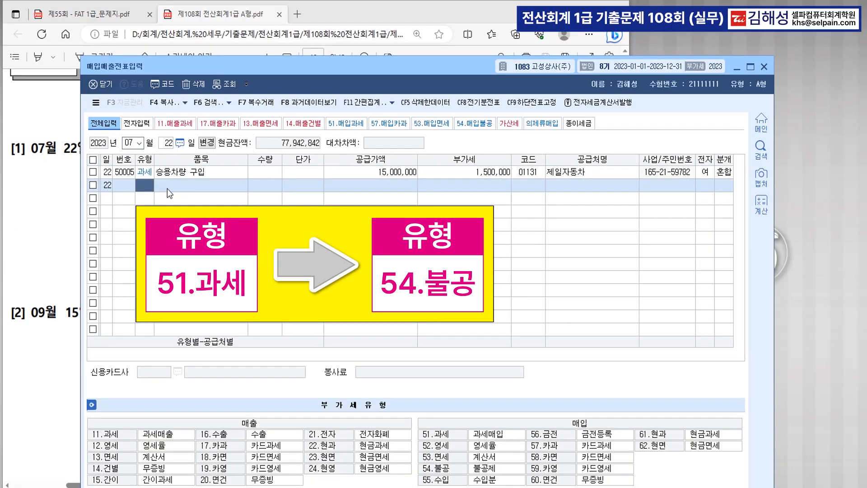
left_click(143, 172)
left_click(180, 175)
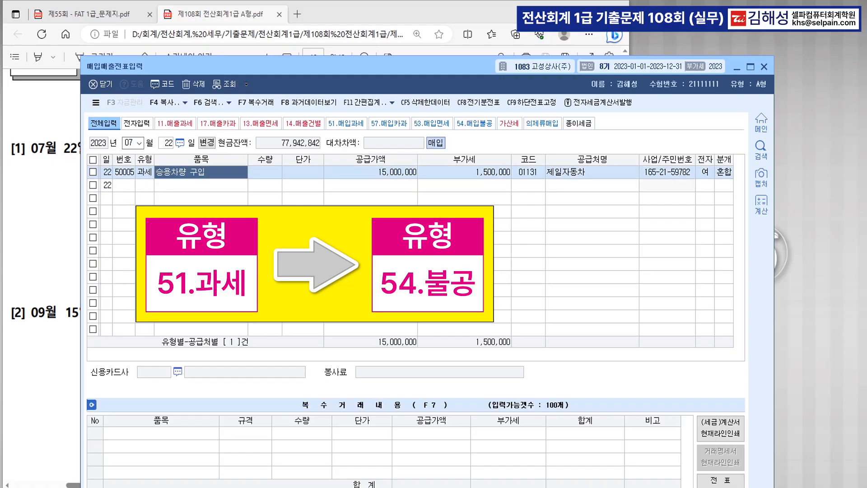
left_click(387, 175)
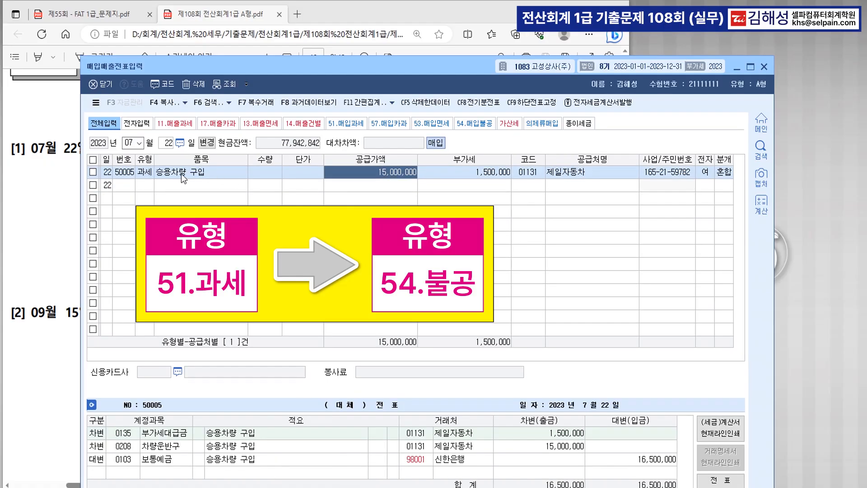
left_click(144, 172)
Step: Change the type to 54.불공 with reason 3, 비영업용 소형승용자동차
type("54")
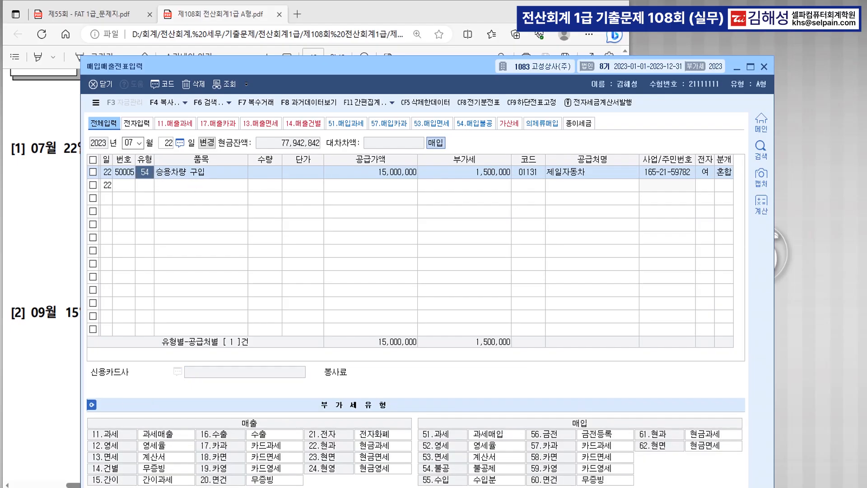
key("Return")
key("Return")
key("Return")
key("Return")
key("Return")
key("Return")
key("Return")
key("Return")
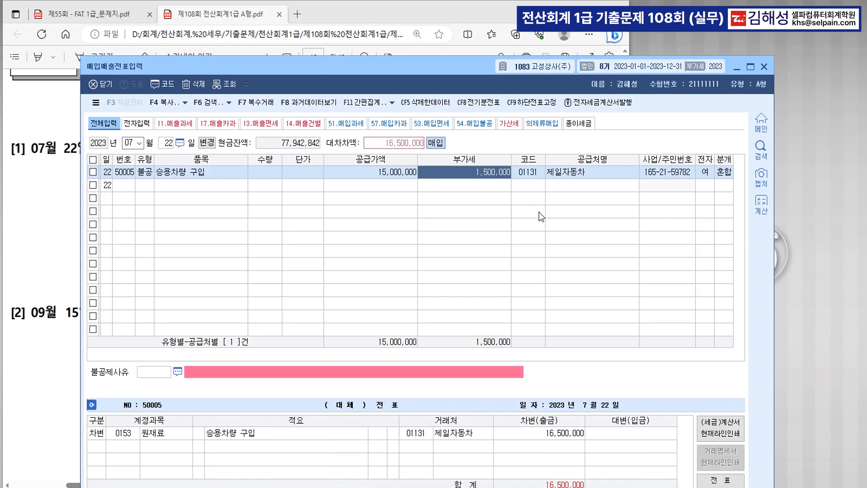
key("F2")
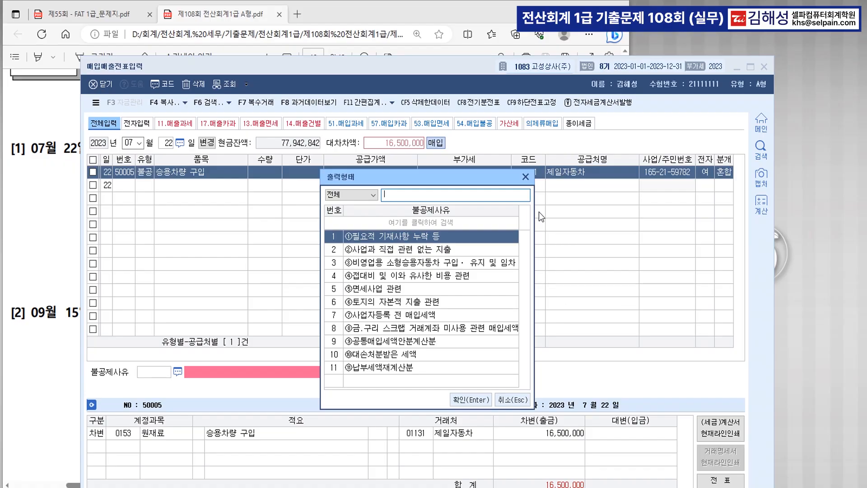
key("Down")
key("Down")
key("Return")
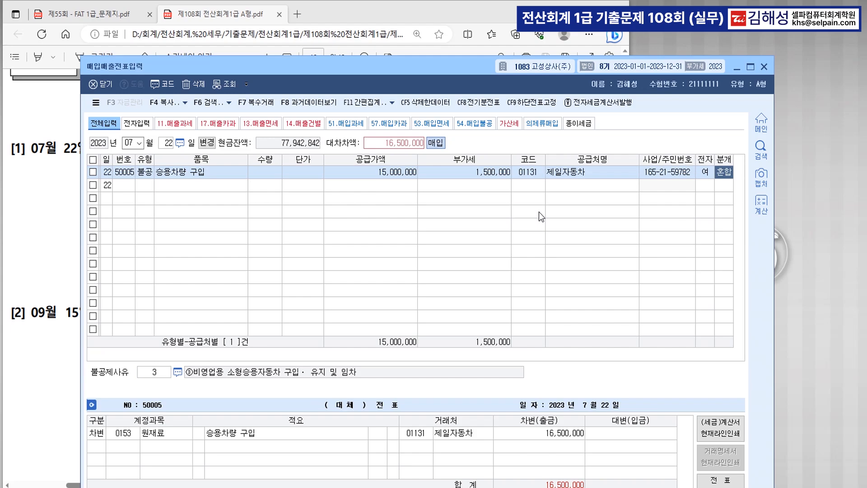
key("Return")
Step: Debit 0208 차량운반구 and credit 0103 보통예금, completing the corrected entry
key("Return")
type("0208")
key("Return")
key("Return")
type("4")
key("Return")
type("103")
key("Return")
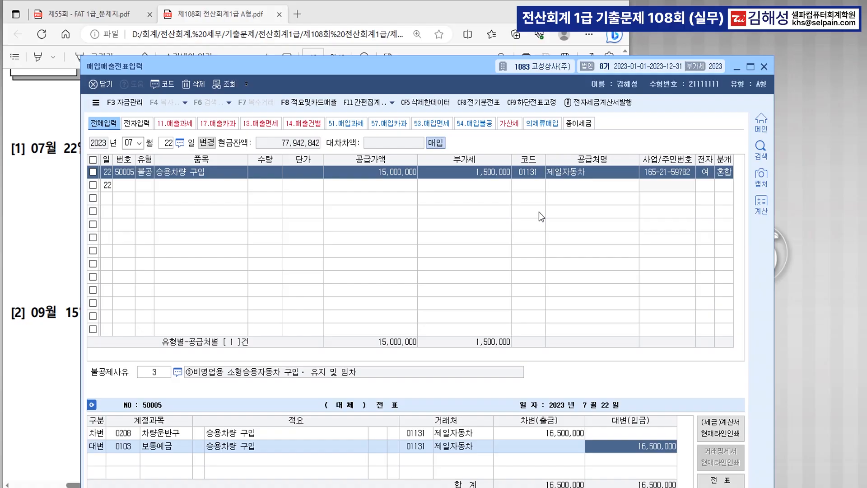
key("Return")
Step: Mark question [2]'s remaining 1,500,000 대손충당금 balance phrase, then return to KcLep's main menu
left_click(28, 267)
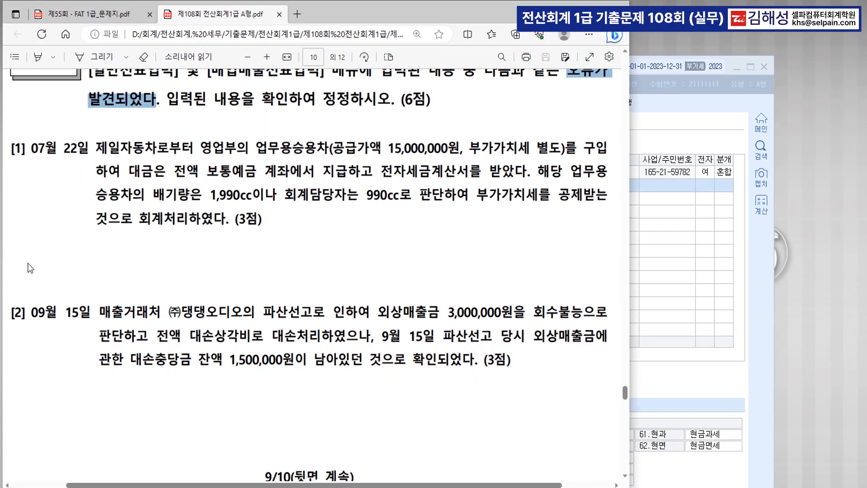
scroll(393, 289, "down", 2)
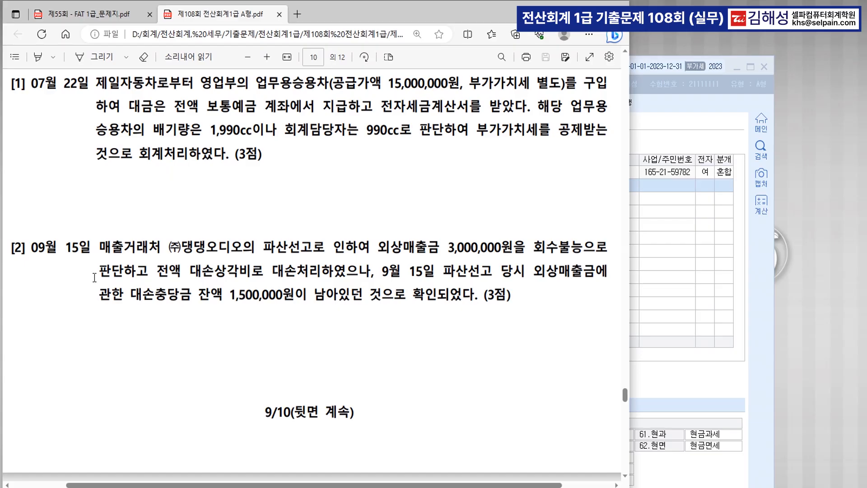
key("ctrl")
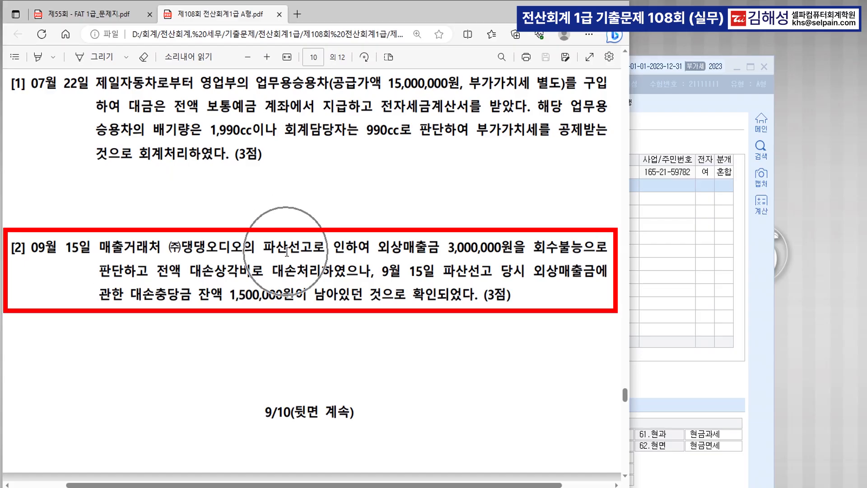
key("ctrl")
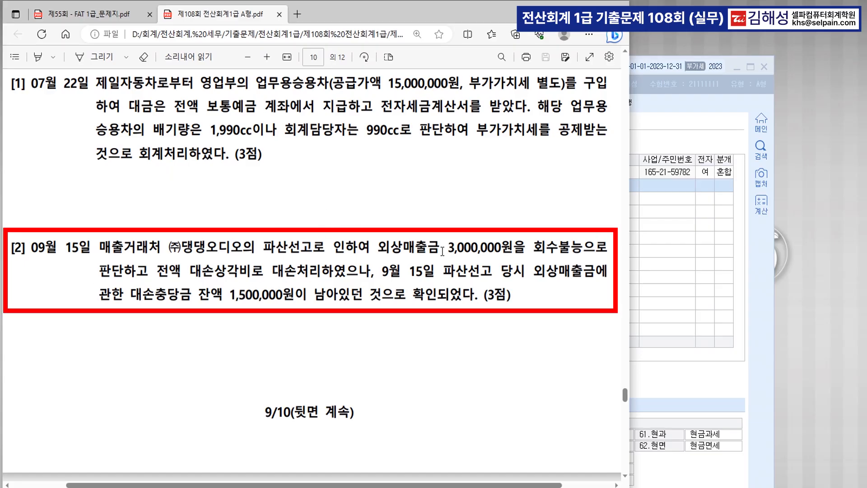
key("ctrl")
left_click_drag(131, 295, 422, 300)
scroll(362, 334, "down", 3)
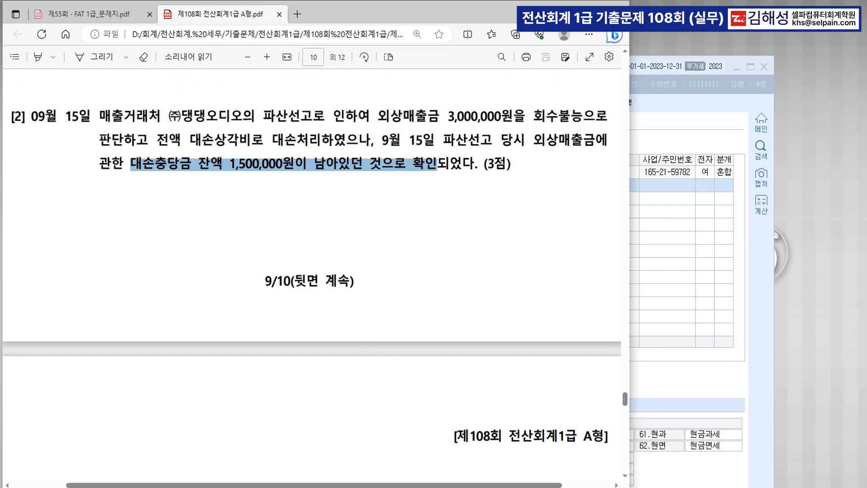
key("alt+Tab")
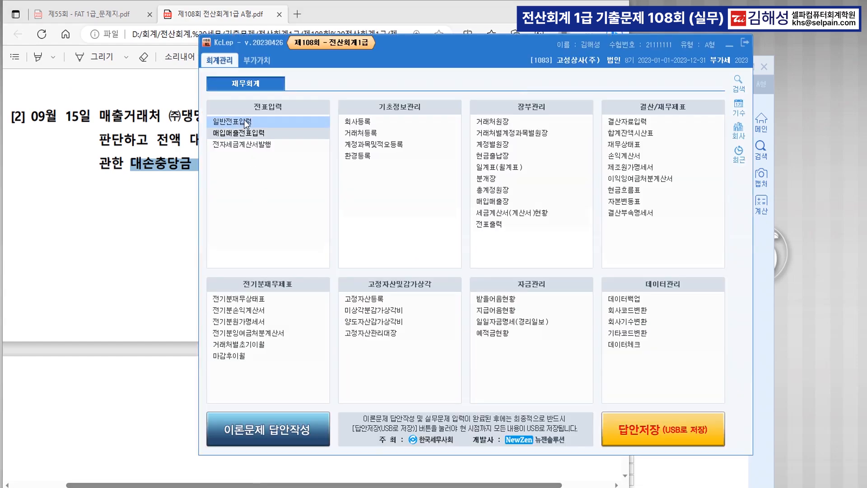
Step: In 일반전표입력, open the 15 September write-off voucher and cut the 대손상각비 debit to 1,500,000
left_click(248, 126)
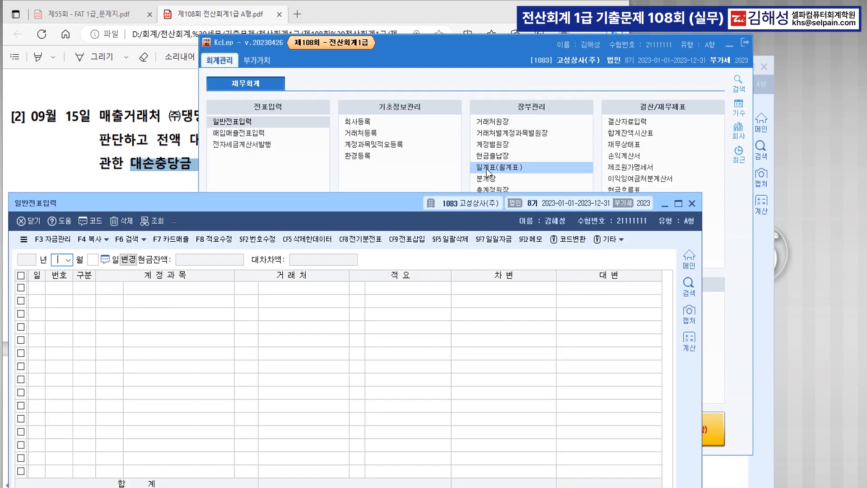
left_click(728, 47)
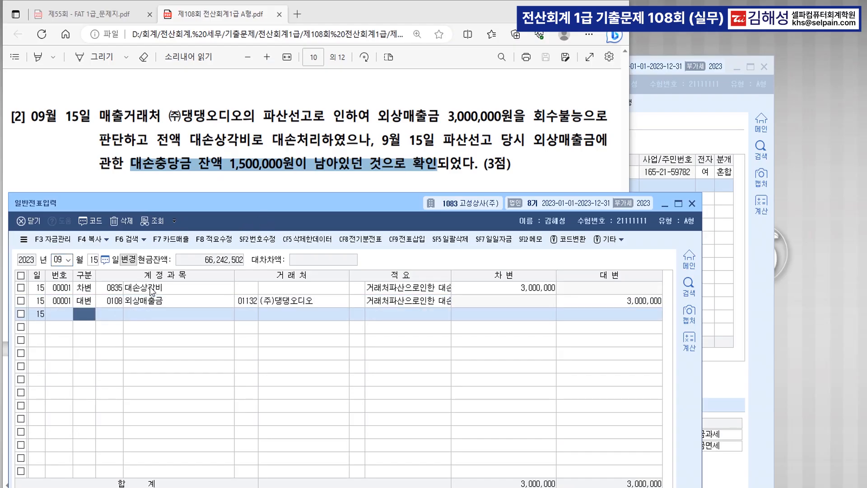
left_click(152, 291)
left_click(505, 289)
type("1500000")
key("Return")
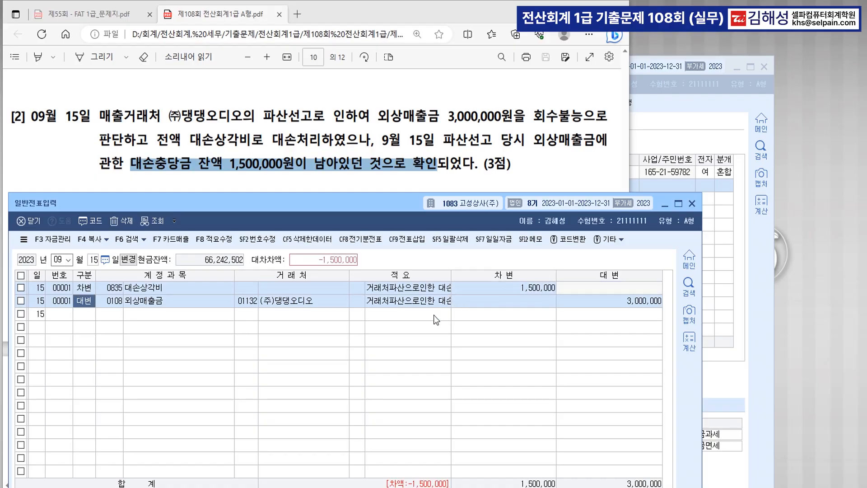
Step: Add a debit line for 0109 대손충당금 of 1,500,000 to the same voucher
key("Down")
type("3")
key("Return")
type("109")
key("Return")
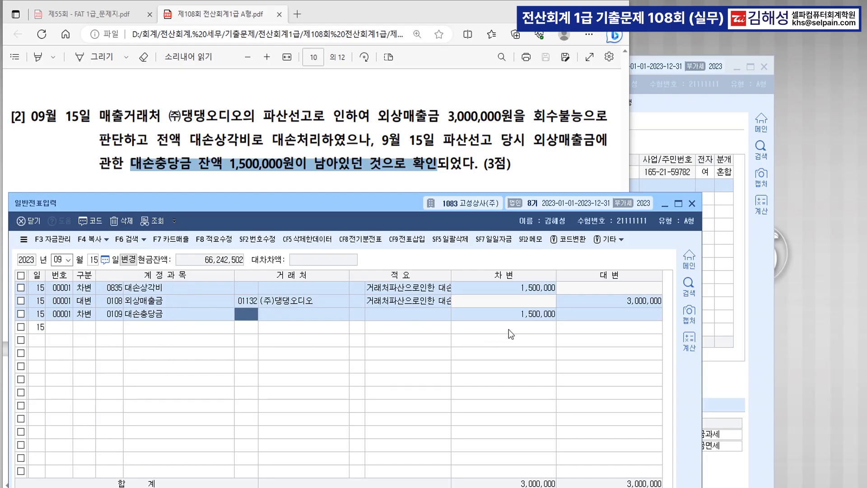
left_click(88, 330)
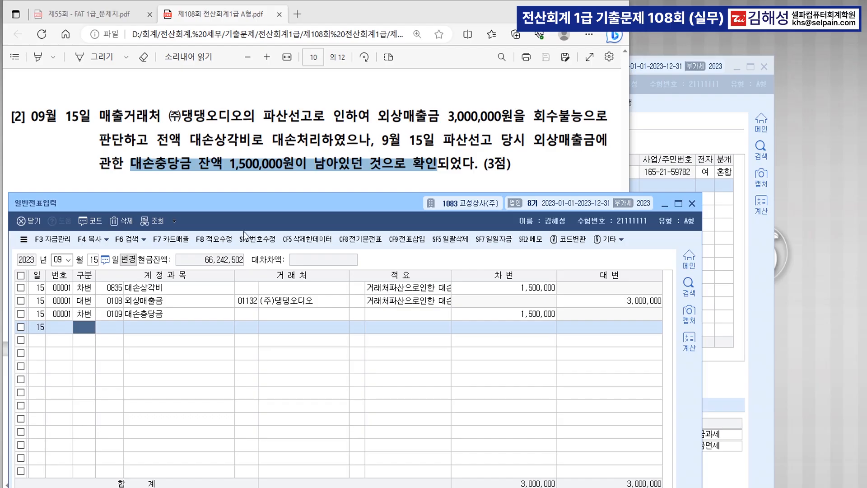
scroll(317, 169, "down", 3)
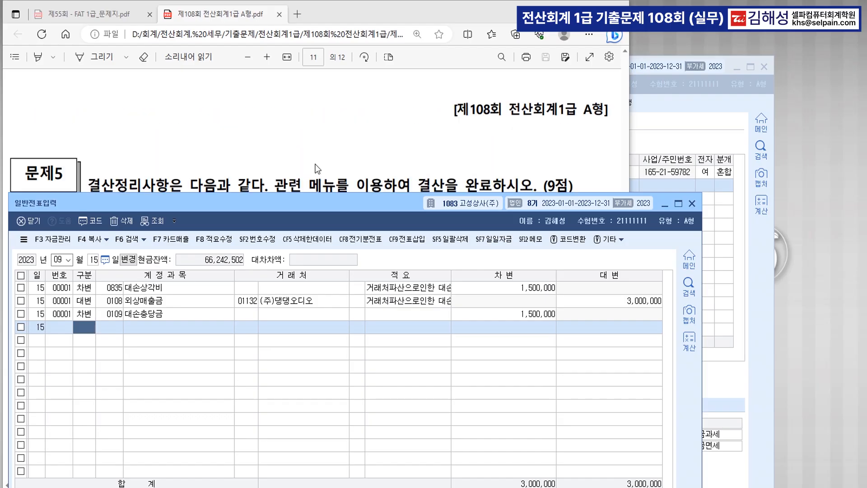
Step: Scroll the PDF to 문제5 question [1] and set the journal date to 12/31
scroll(317, 169, "down", 2)
scroll(291, 136, "down", 2)
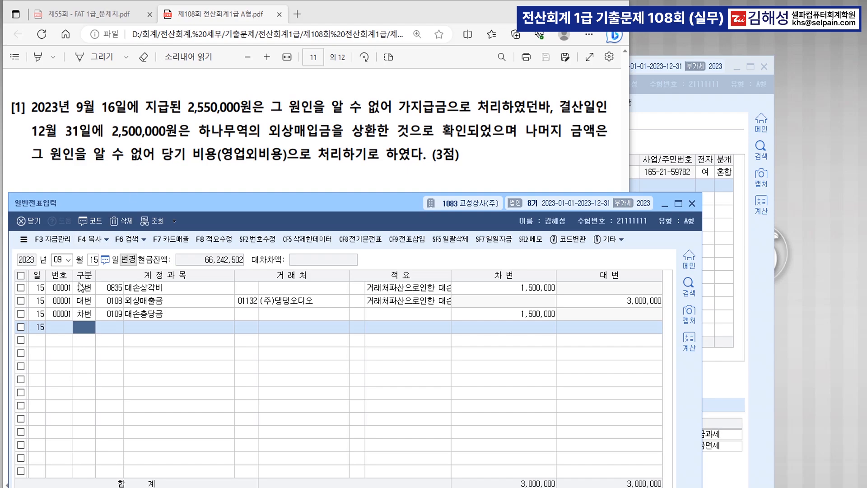
left_click(61, 261)
type("12")
key("Return")
type("31")
key("Return")
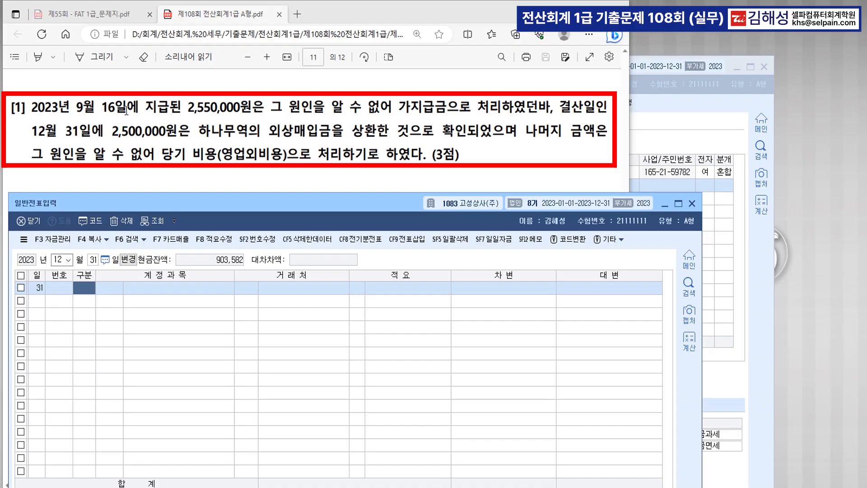
Step: Check the 16 September voucher holding the 2,550,000 가지급금
left_click(58, 260)
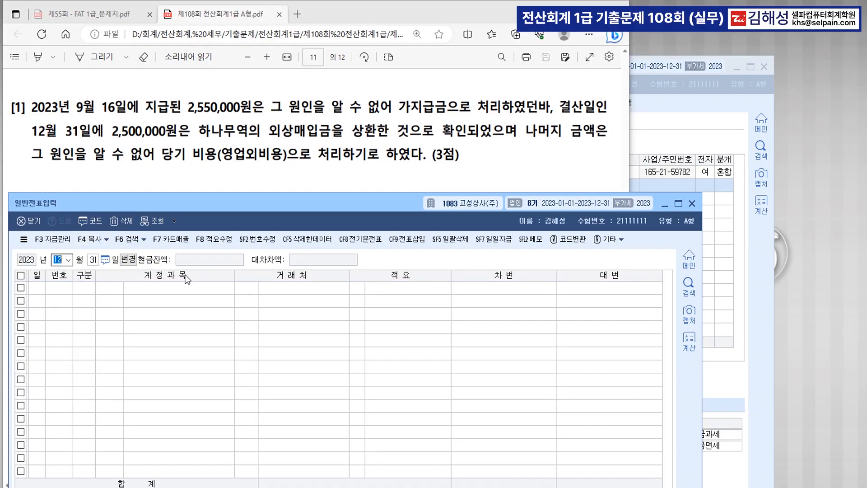
type("0916")
key("Return")
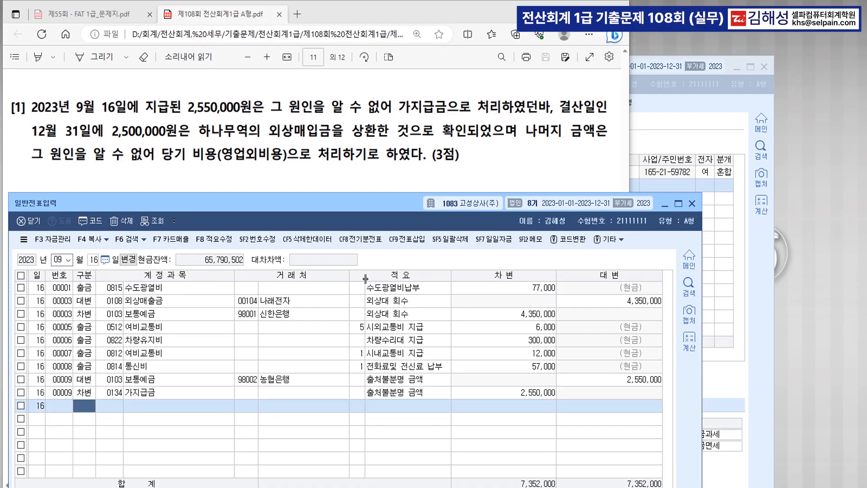
left_click(162, 391)
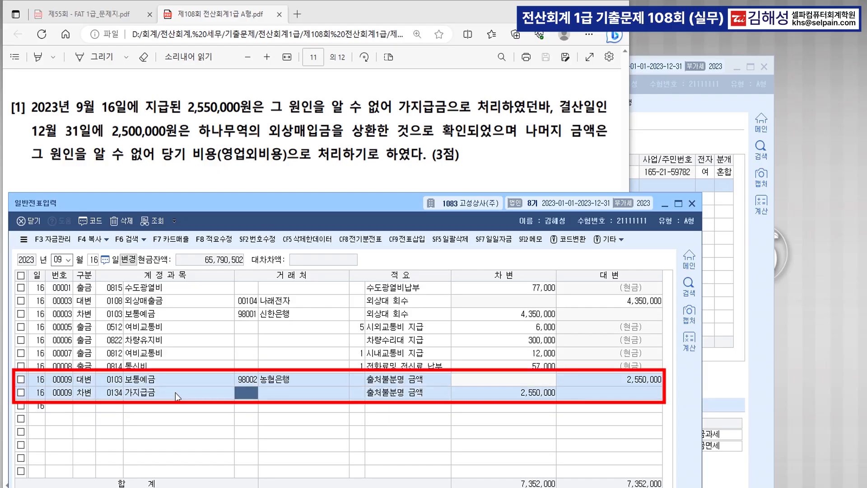
key("ctrl")
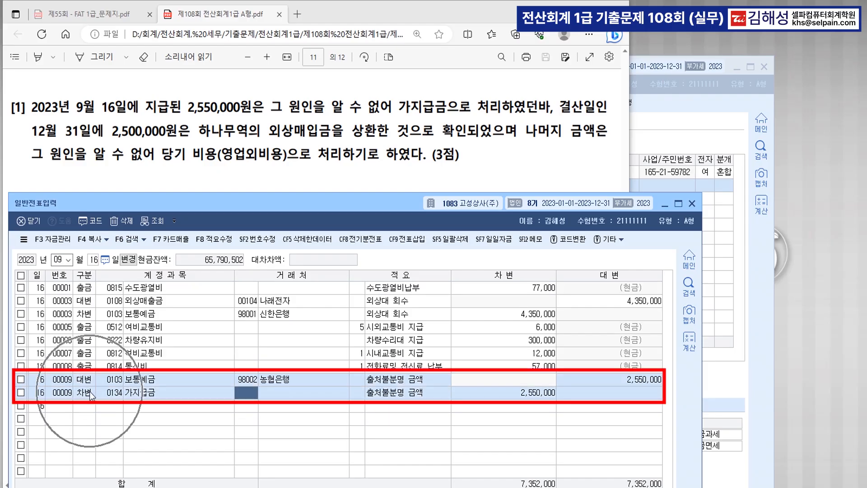
Step: On 31 December, credit 0134 가지급금 for 2,550,000
left_click(61, 258)
type("12")
key("Return")
type("31")
key("Return")
type("4")
key("Return")
type("1")
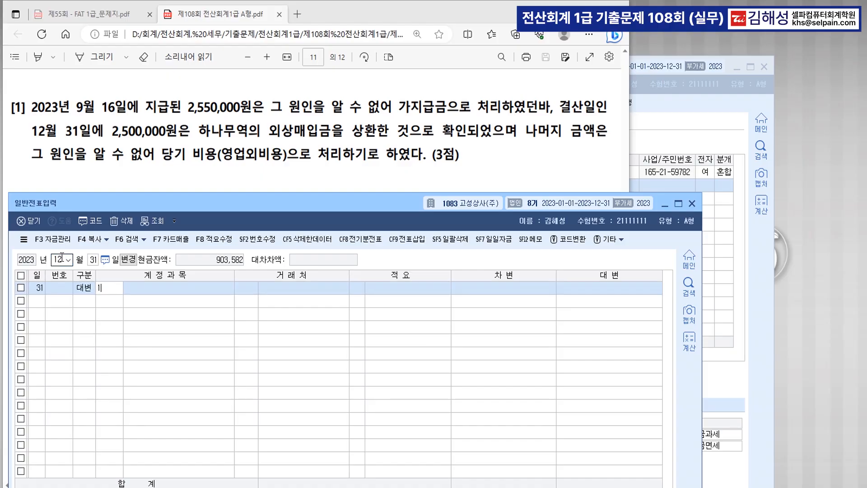
type("34")
key("Return")
key("Return")
key("Return")
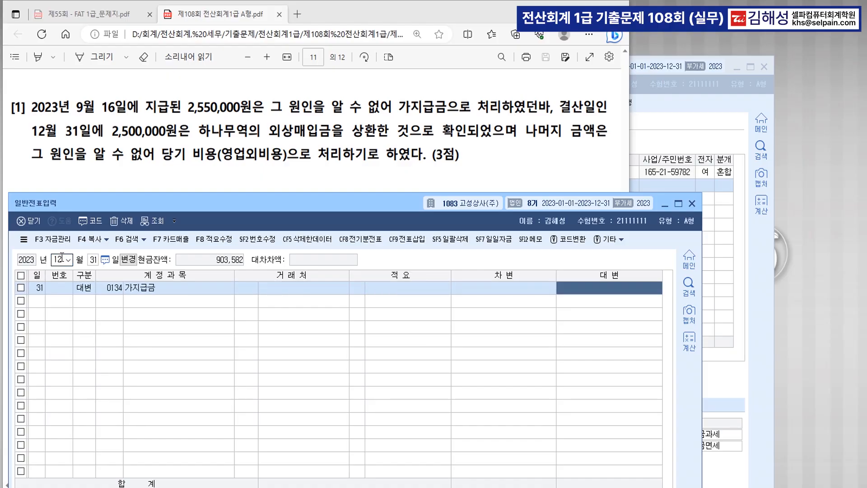
type("2550000")
key("Return")
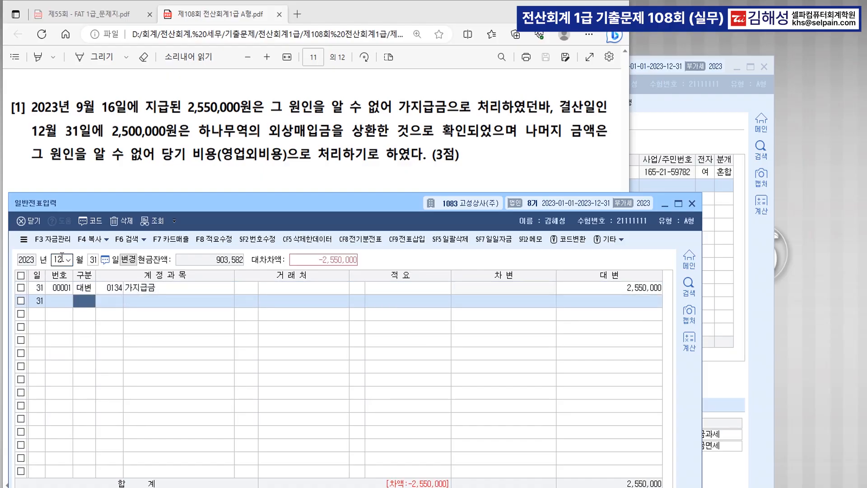
type("3")
Step: Debit 0251 외상매입금 2,500,000 for partner 하나무역 and 0980 잡손실 for the remainder
key("Return")
type("251")
key("Return")
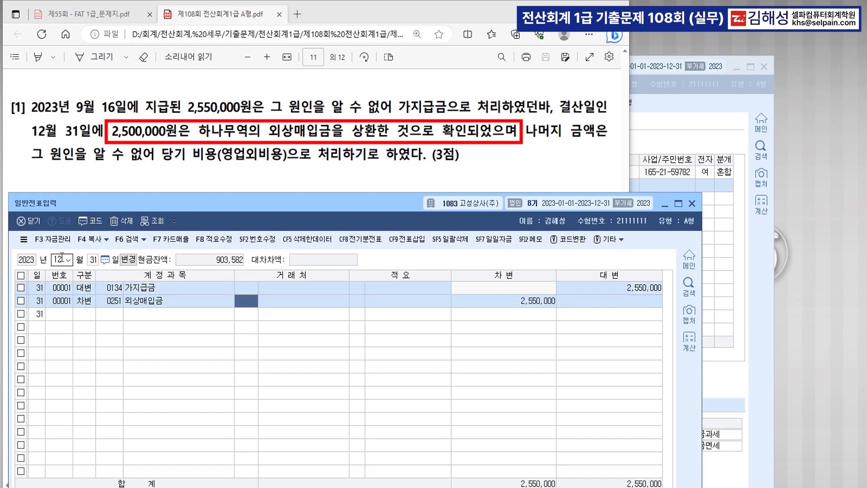
type("하나")
key("Return")
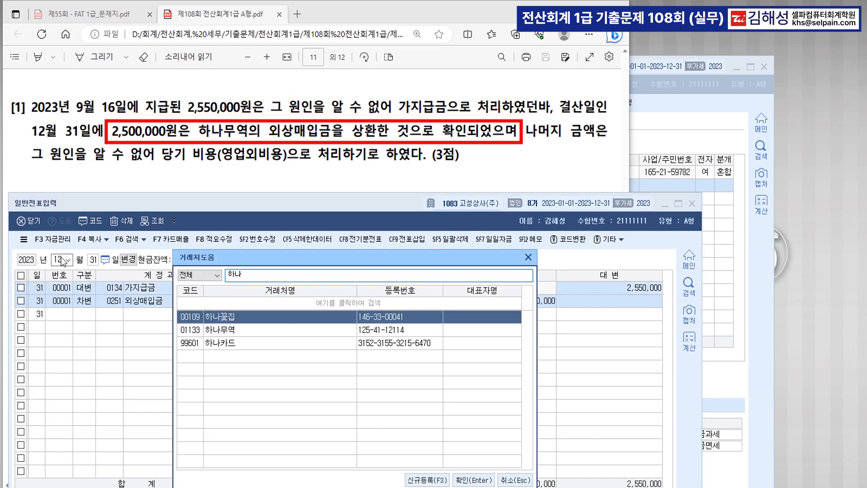
key("Return")
key("Return")
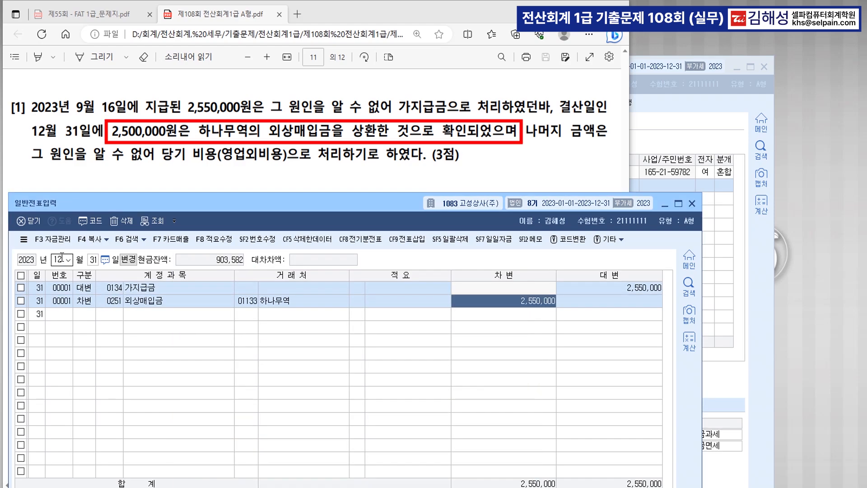
type("2500000")
key("Return")
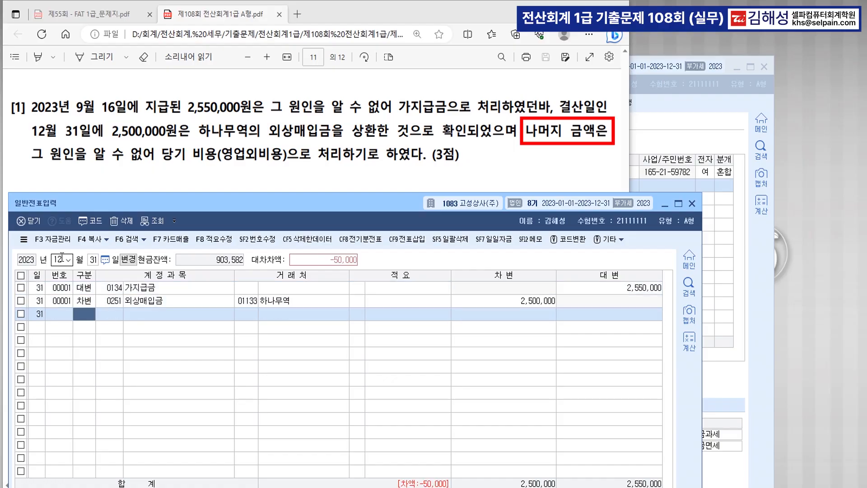
type("3980")
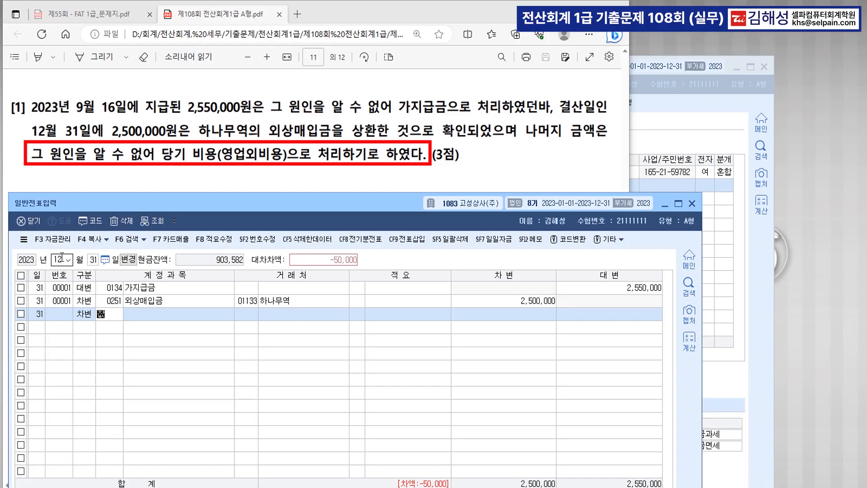
key("Return")
key("Return")
key("Return")
key("Return")
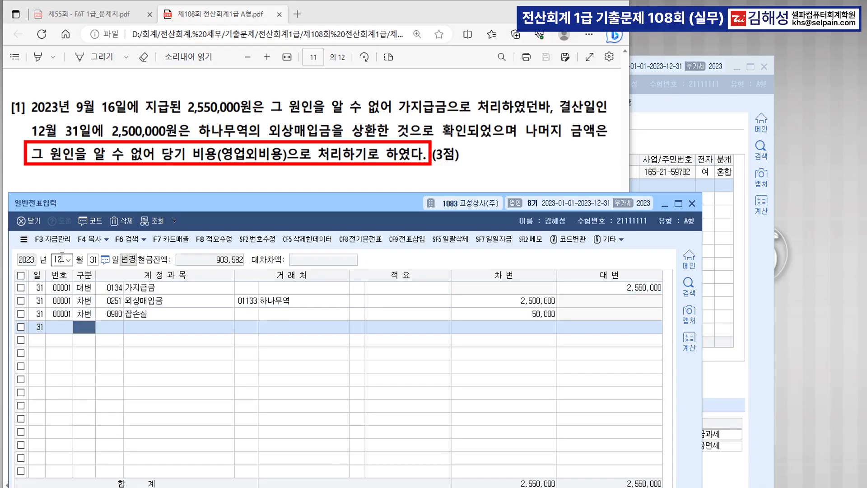
scroll(294, 160, "down", 3)
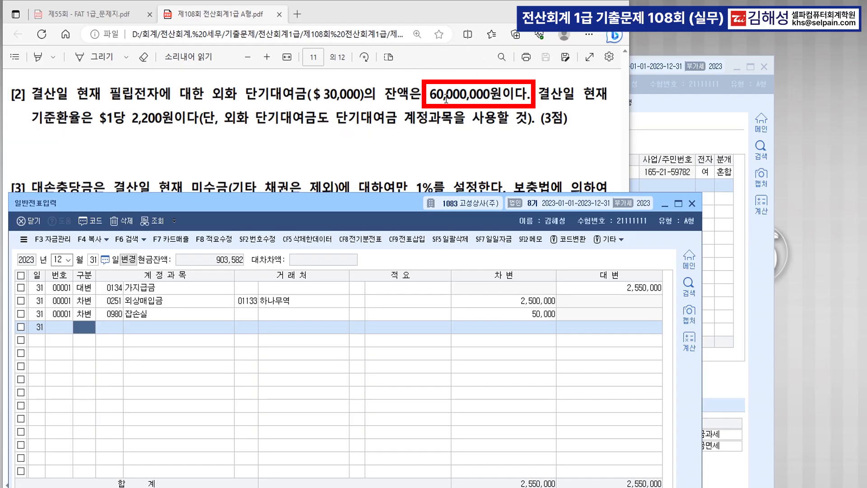
Step: In Notepad, add the line '$30,000 >>> * 2,200 = 66,000,000 대여금(자산_증가) 6,000,000'
key("alt+Tab")
key("Return")
key("Return")
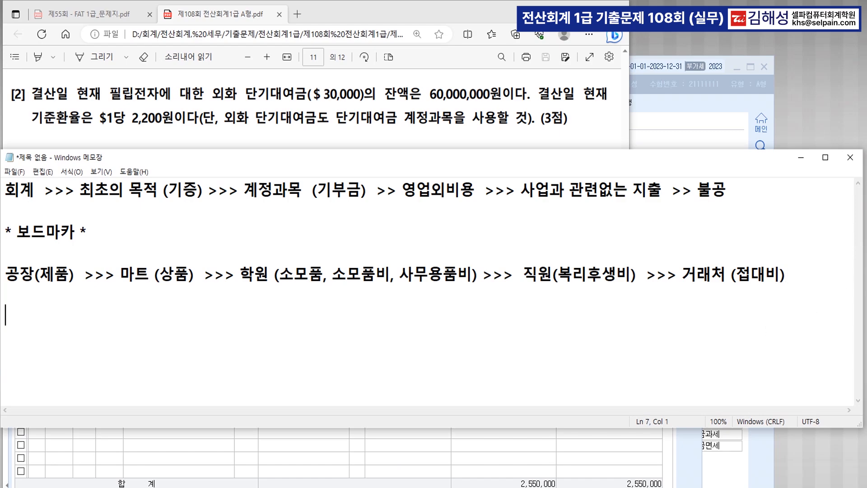
type("$30,0000")
key("BackSpace")
type(">>>  ")
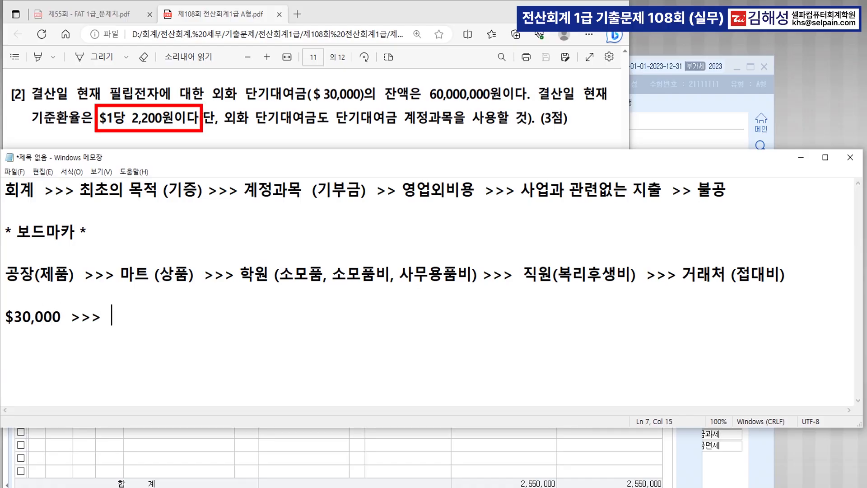
type("*")
type("2,200")
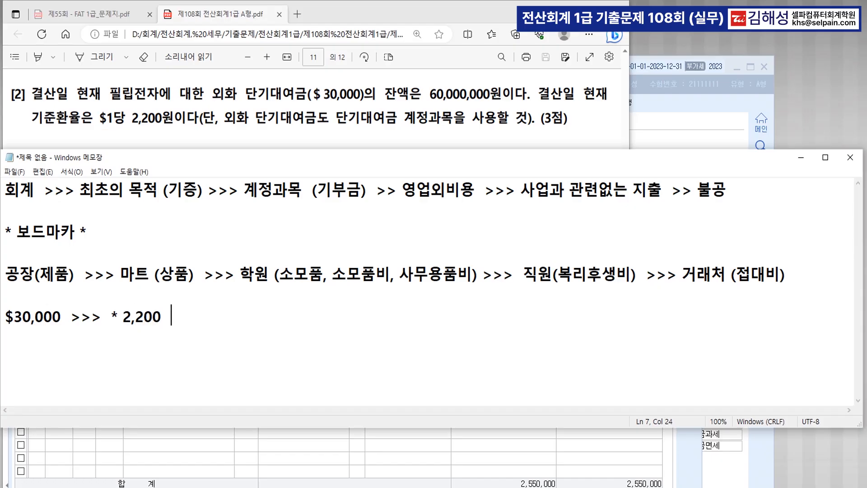
type("  = 66,000,000")
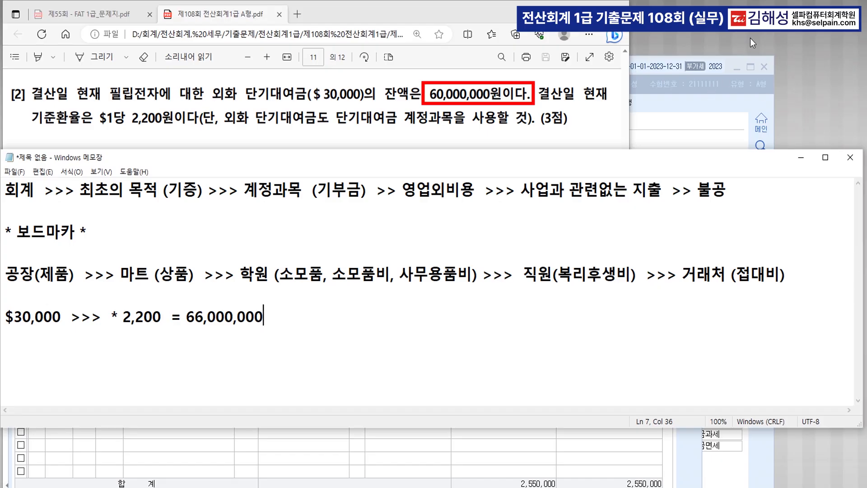
type("   대영")
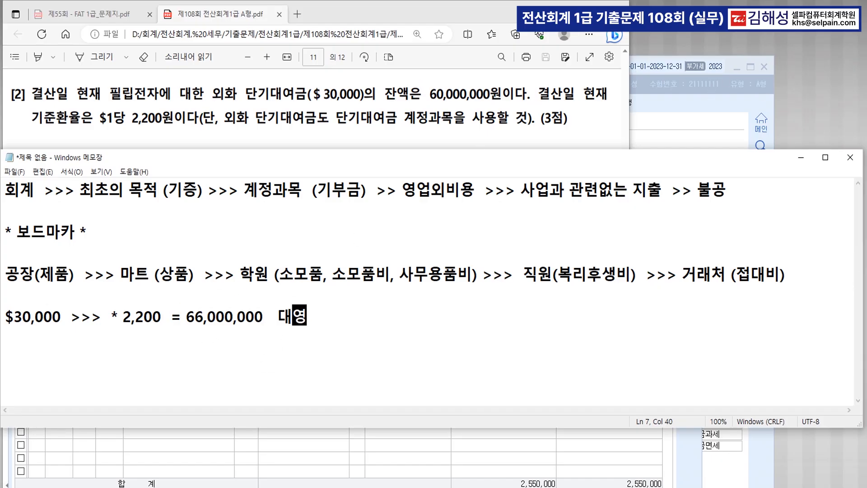
key("BackSpace")
type("금(자산")
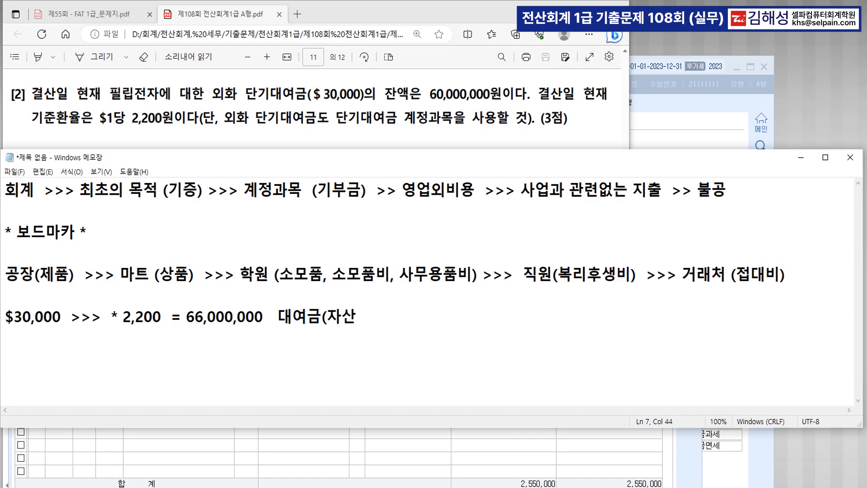
type("_증가)  ")
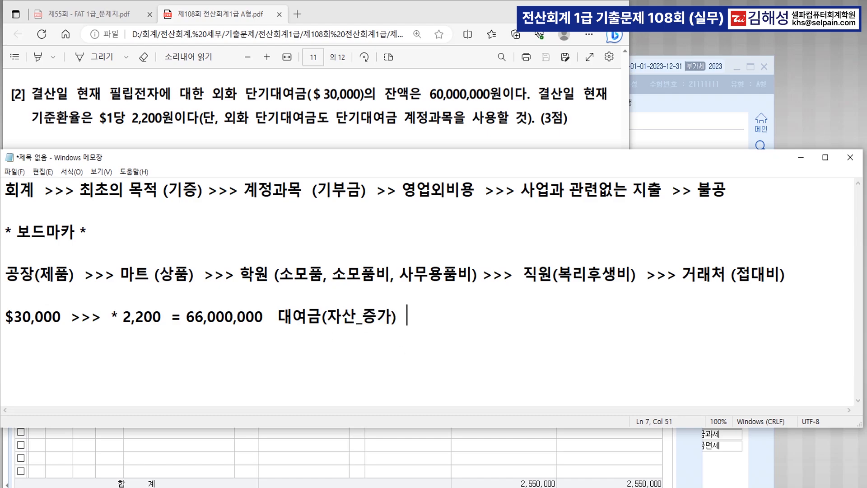
type("6,000,000")
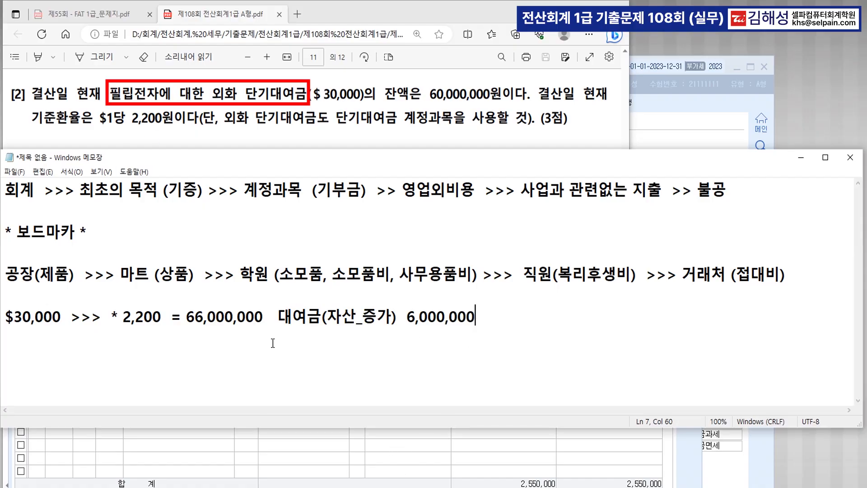
Step: Debit 단기대여금 6,000,000 with trading partner 필립전자 on the 31 December journal
left_click(255, 455)
type("3")
key("Return")
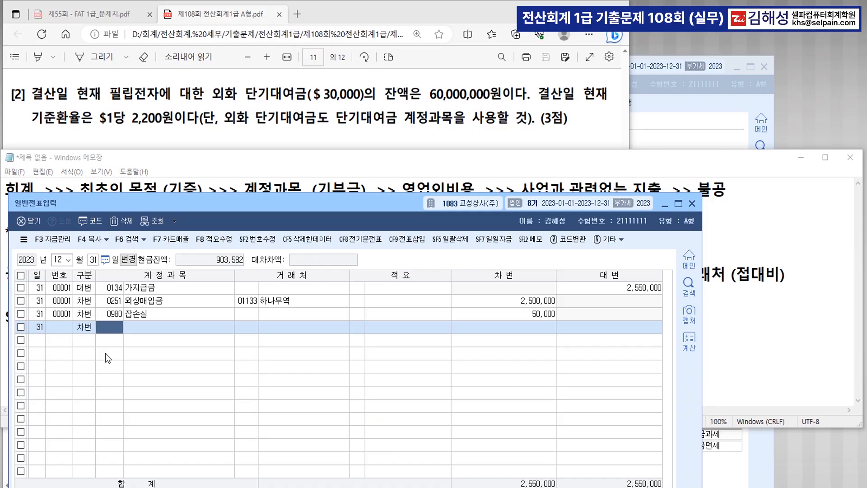
type("단기대")
key("Return")
key("Return")
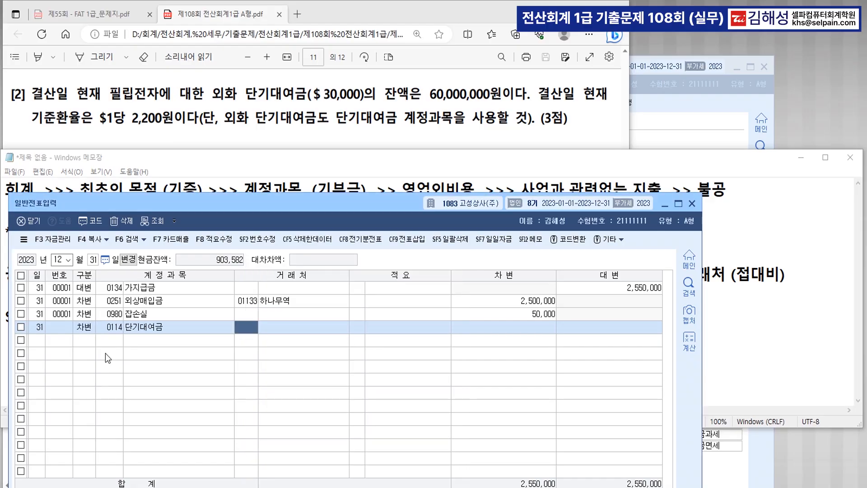
type("필립")
key("Return")
key("Return")
key("Return")
type("6000000")
key("Return")
type("4")
key("Return")
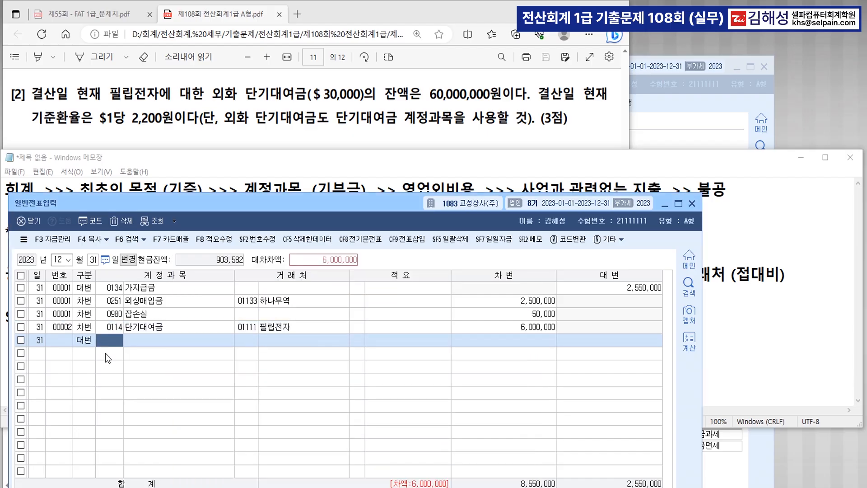
Step: Credit 외화환산이익 for the 6,000,000, then minimize Notepad
type("외화")
key("Return")
key("Down")
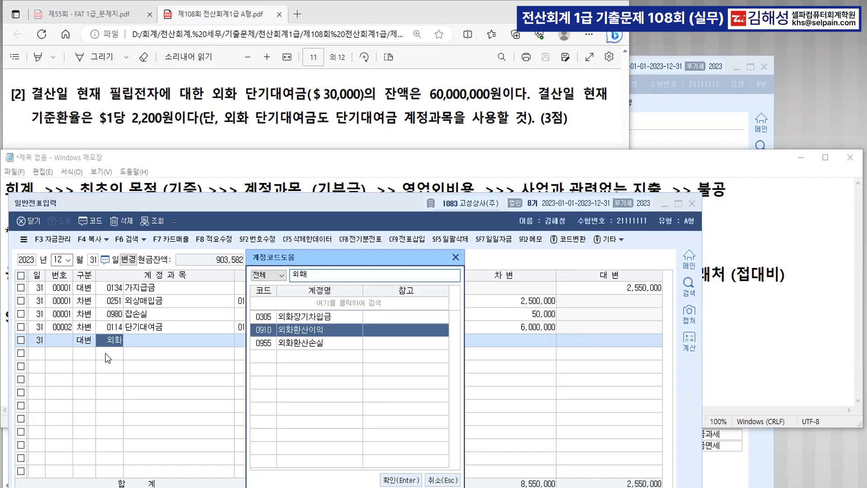
key("Return")
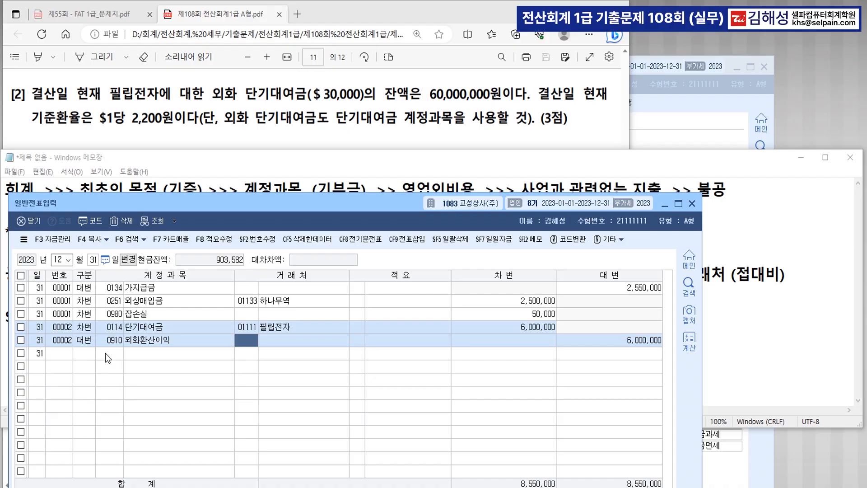
left_click(810, 158)
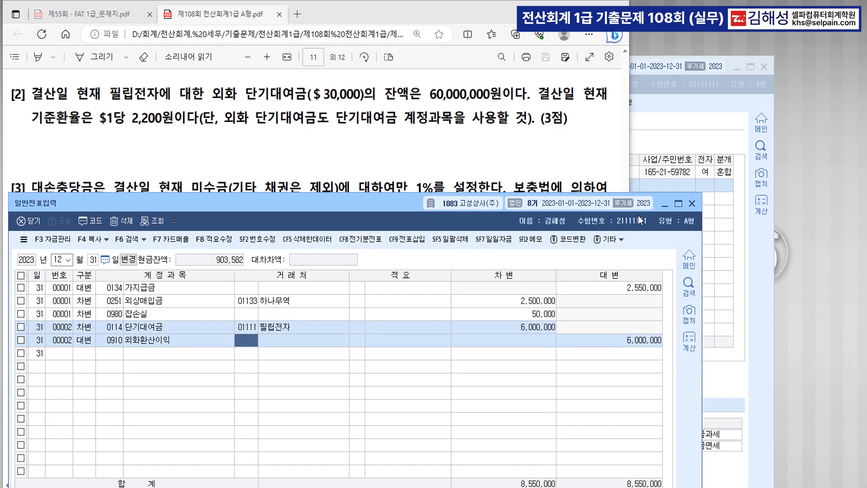
Step: Read question [3], highlighting its 미수금 condition and 1% allowance rate
left_click(664, 203)
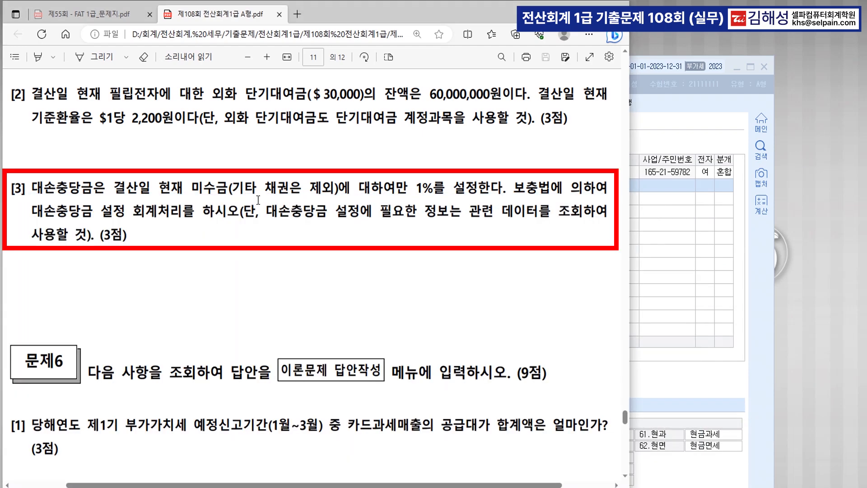
key("ctrl")
key("ctrl")
left_click_drag(190, 194, 239, 192)
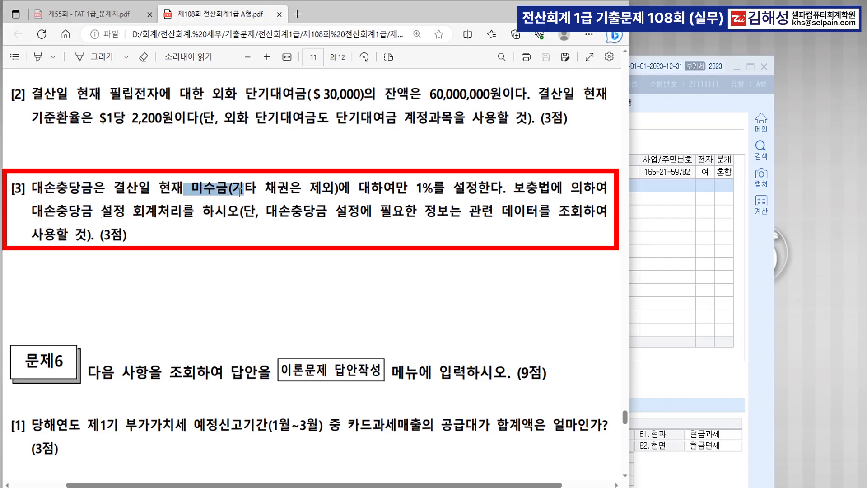
left_click_drag(408, 192, 507, 192)
left_click(459, 225)
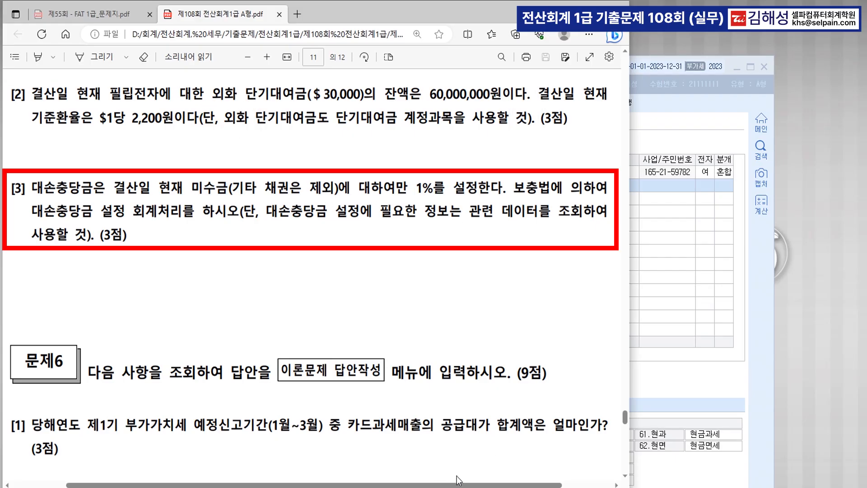
Step: Open 결산자료입력 for months 01–12 and bring up the 대손상각 calculation
key("alt+Tab")
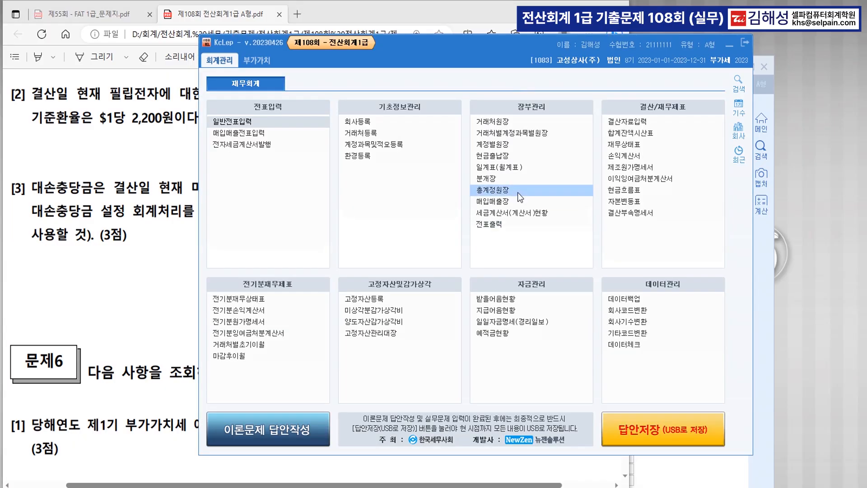
left_click(644, 123)
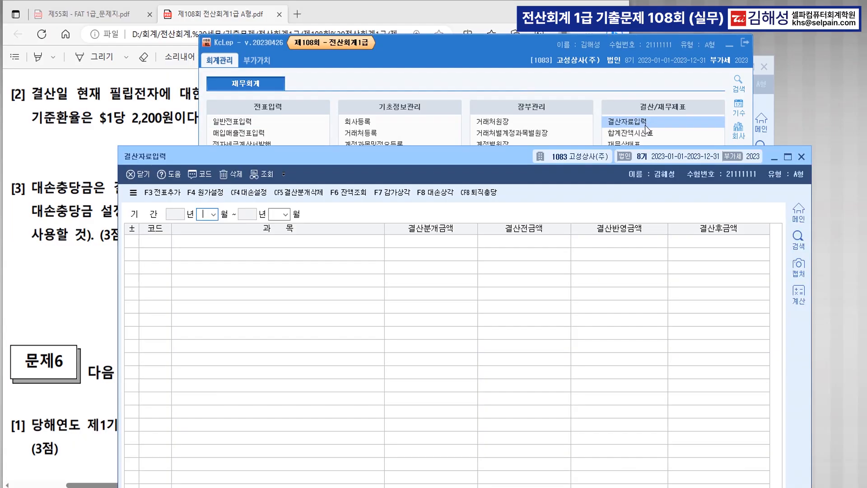
type("0112")
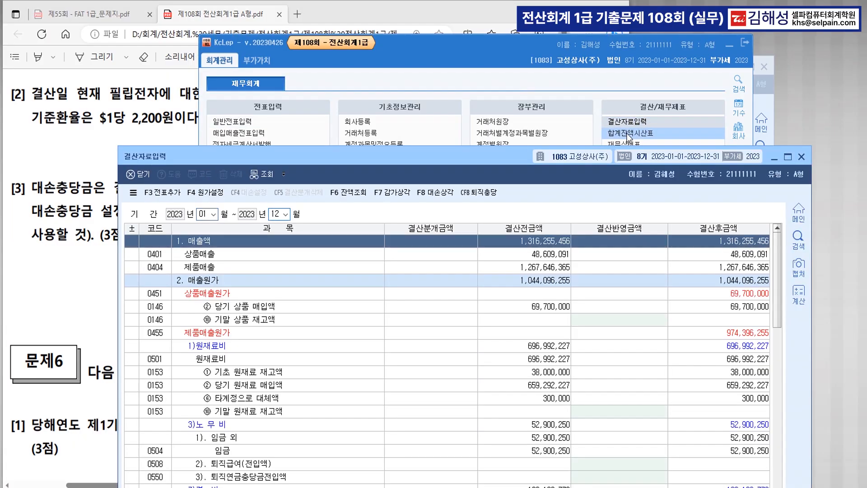
left_click_drag(474, 156, 452, 34)
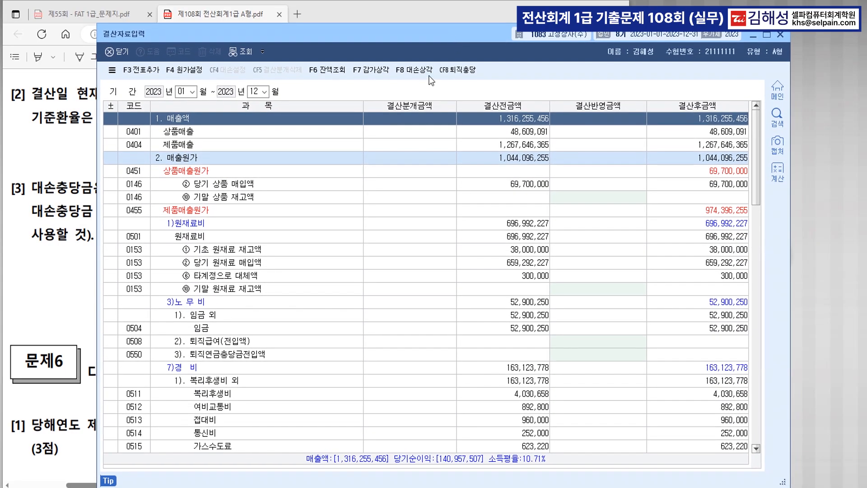
left_click(421, 73)
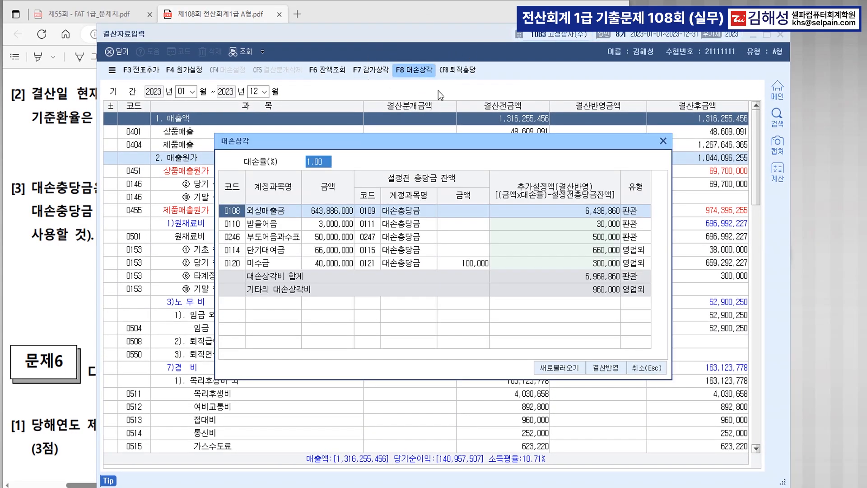
left_click(312, 162)
Step: Zero every allowance except 미수금's 300,000, apply it to 결산반영, and add the closing entries
left_click(585, 213)
type("0")
key("Return")
type("0")
key("Return")
type("0")
key("Return")
type("0")
key("Return")
key("Return")
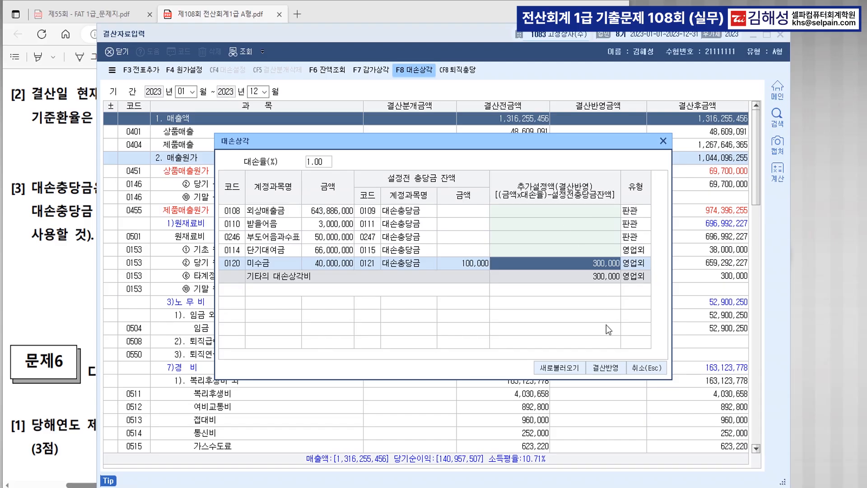
left_click(609, 368)
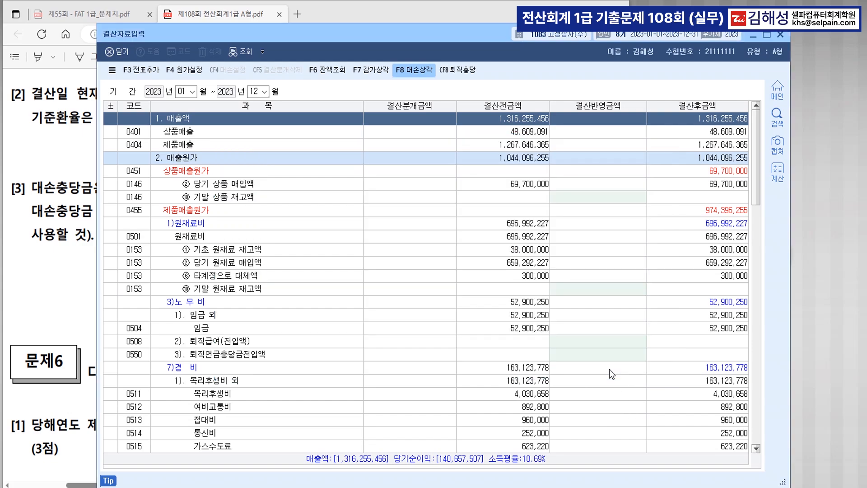
left_click(145, 72)
left_click(419, 285)
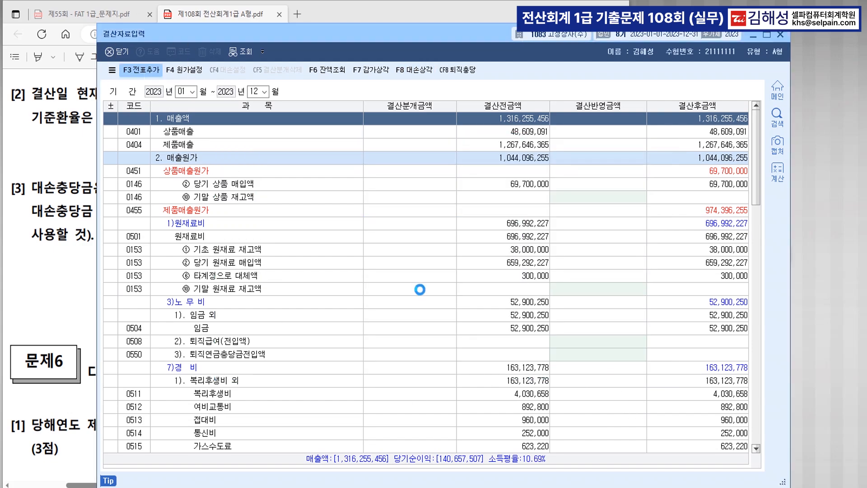
Step: Review voucher 00010 (기타의대손상각비 / 대손충당금 300,000), then close 결산자료입력
key("alt+Tab")
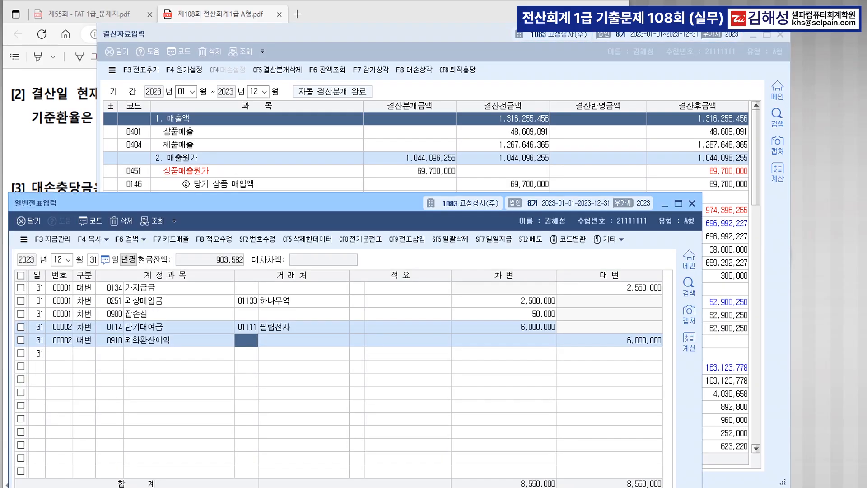
left_click(158, 221)
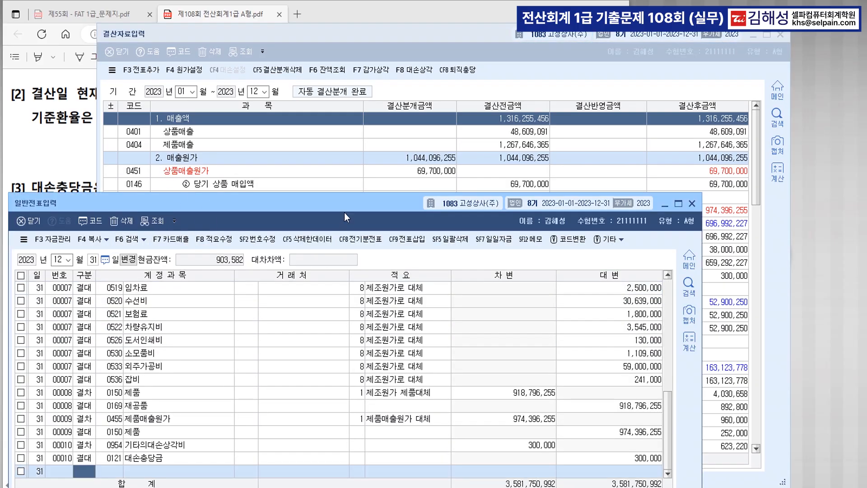
left_click_drag(346, 202, 373, 89)
left_click(210, 332)
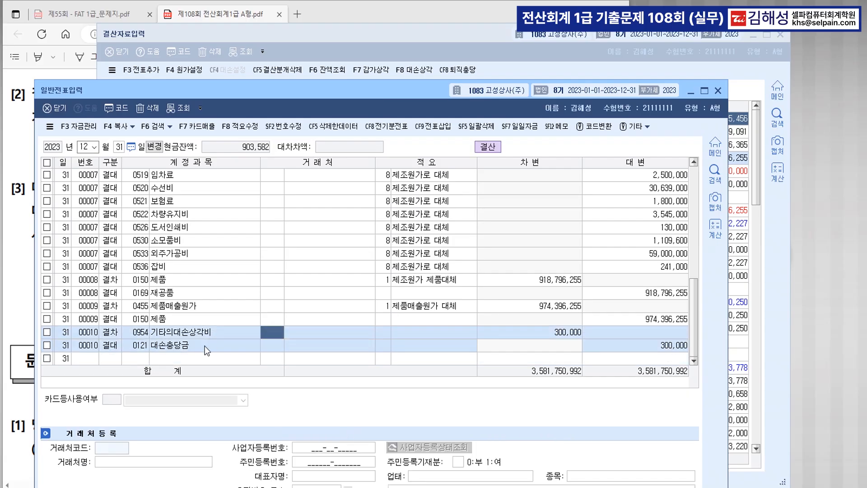
left_click(205, 344)
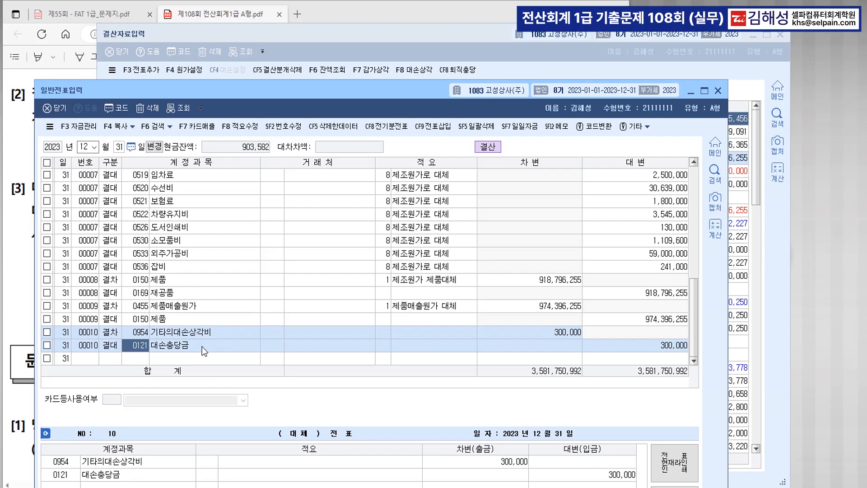
left_click(690, 92)
left_click(779, 34)
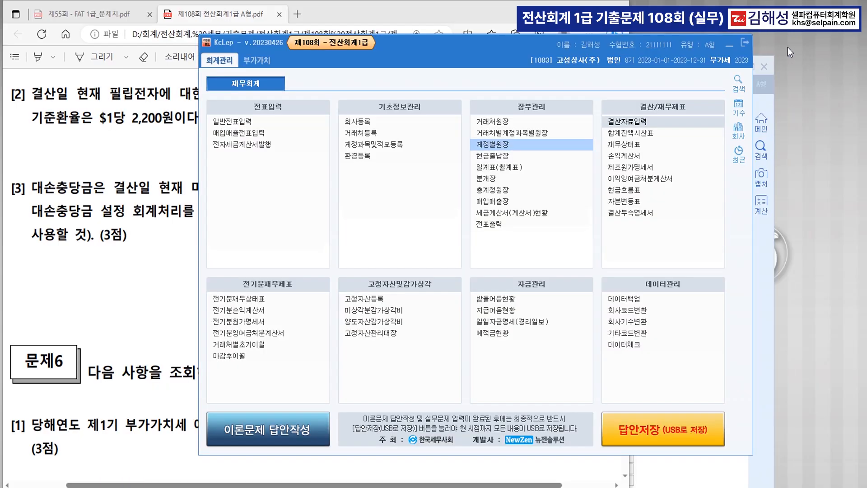
Step: Read 문제6 question [1], noting its reporting period and 카드과세, then return to KcLep
left_click(169, 355)
scroll(137, 313, "down", 3)
scroll(275, 315, "down", 2)
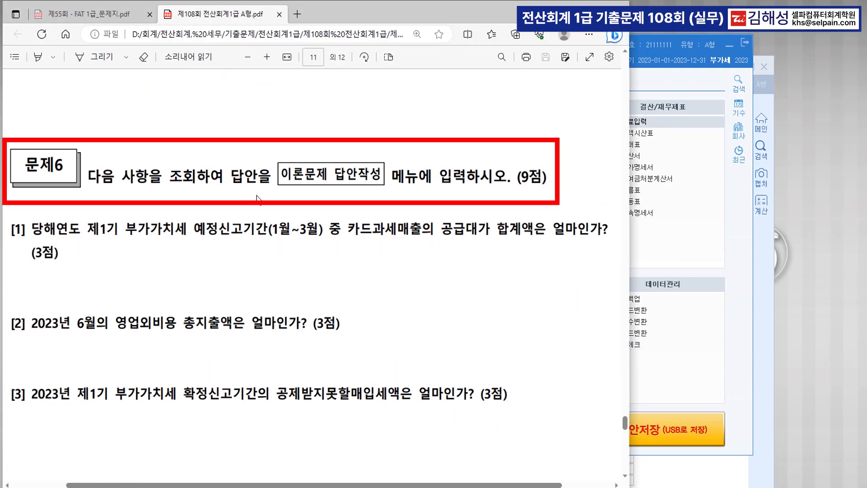
left_click_drag(68, 229, 534, 232)
left_click(511, 246)
left_click(476, 239)
left_click(476, 239)
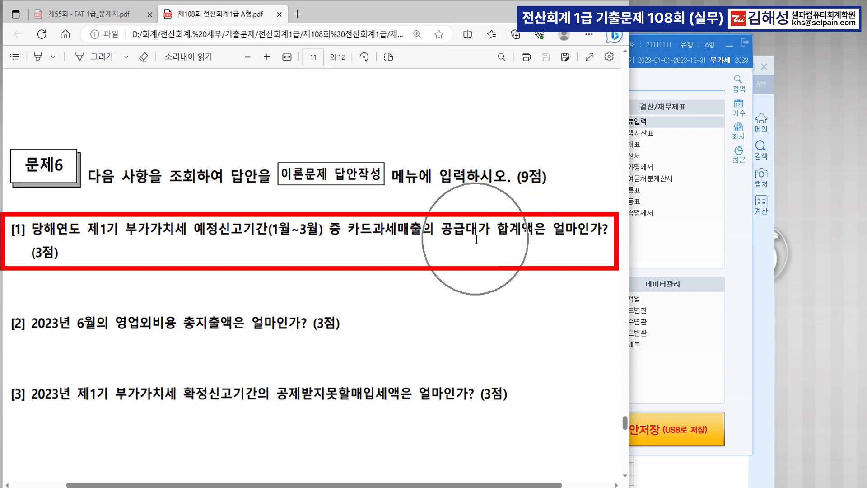
left_click(476, 239)
left_click(382, 237)
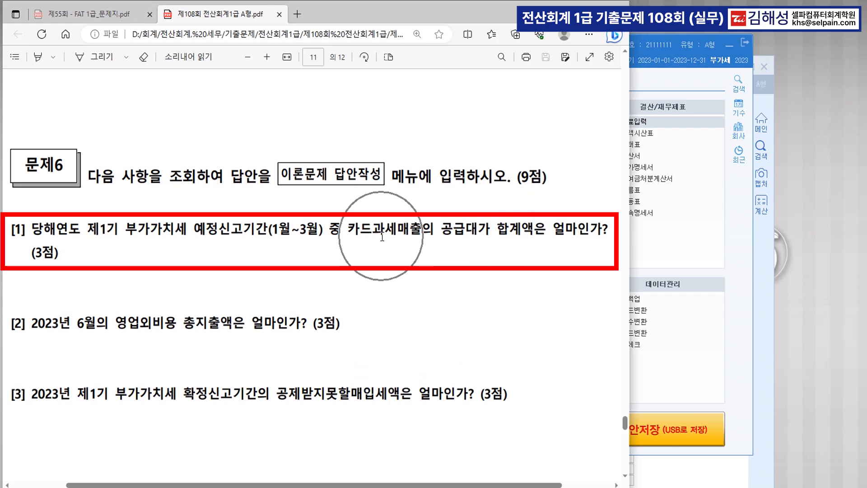
left_click_drag(343, 234, 394, 233)
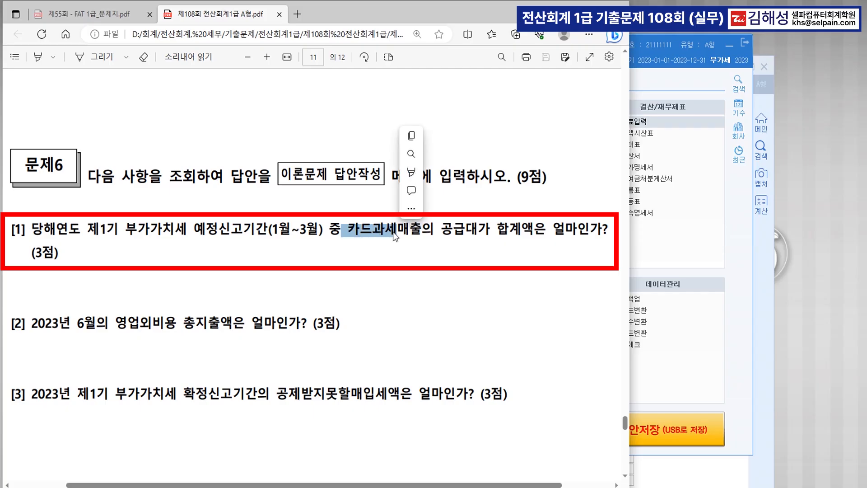
left_click(383, 263)
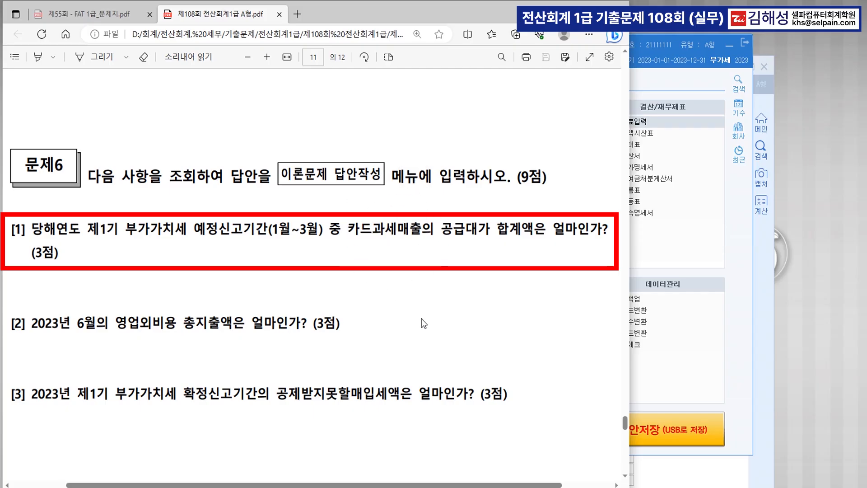
left_click(323, 486)
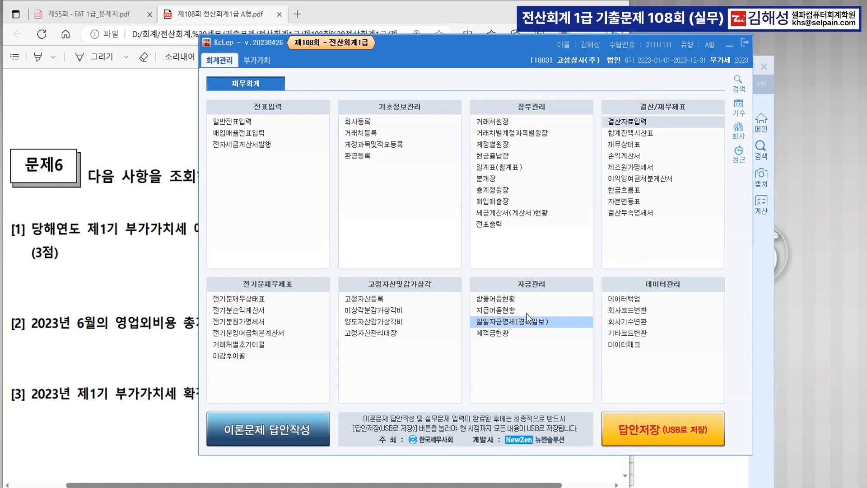
Step: List 17.카과 sales for January–March 2023 in 매입매출장: supply value 1,209,091, total 1,330,000
left_click(501, 205)
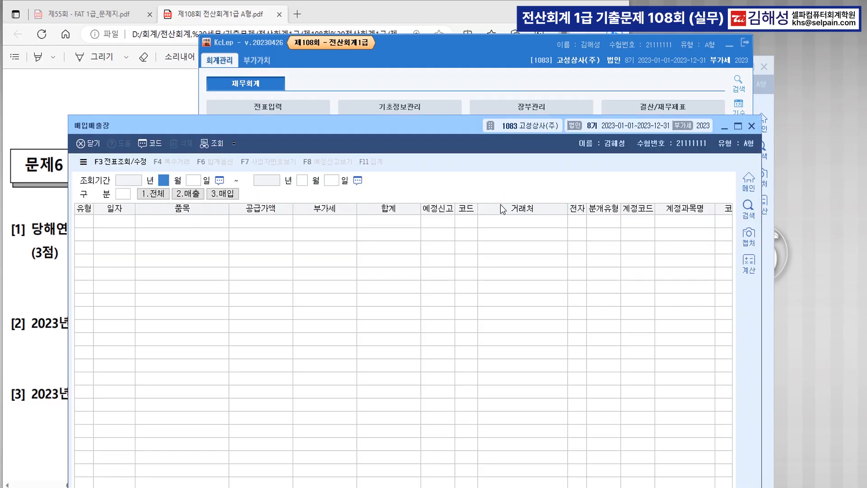
type("1")
key("Return")
key("Return")
type("3")
key("Return")
key("Return")
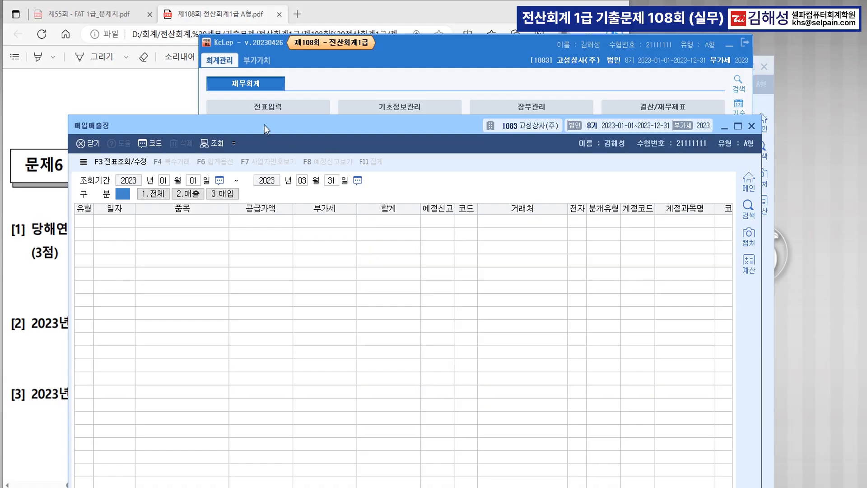
left_click(182, 98)
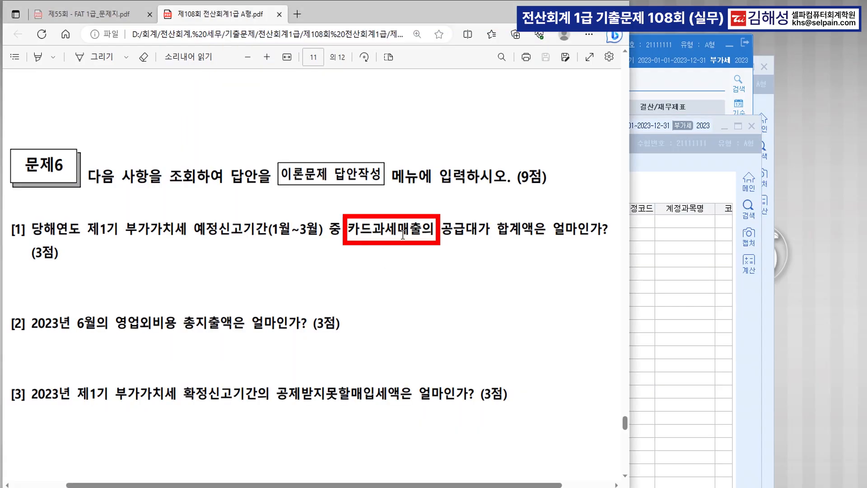
left_click(676, 350)
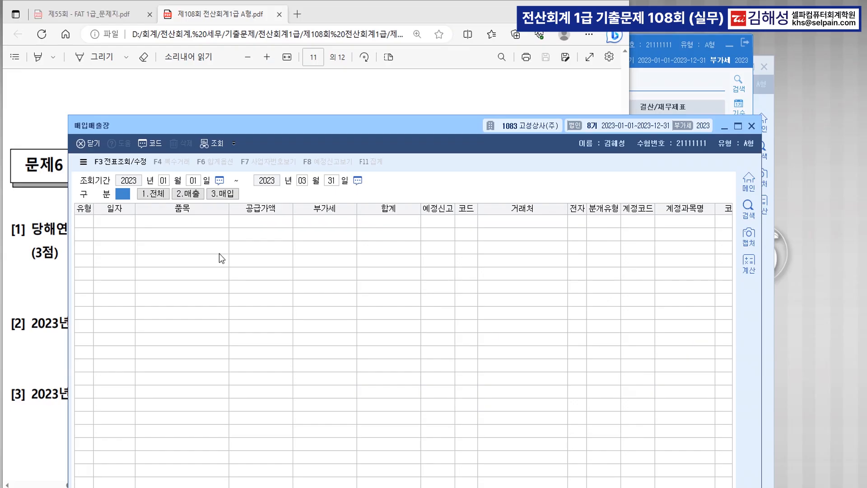
type("2")
left_click(314, 195)
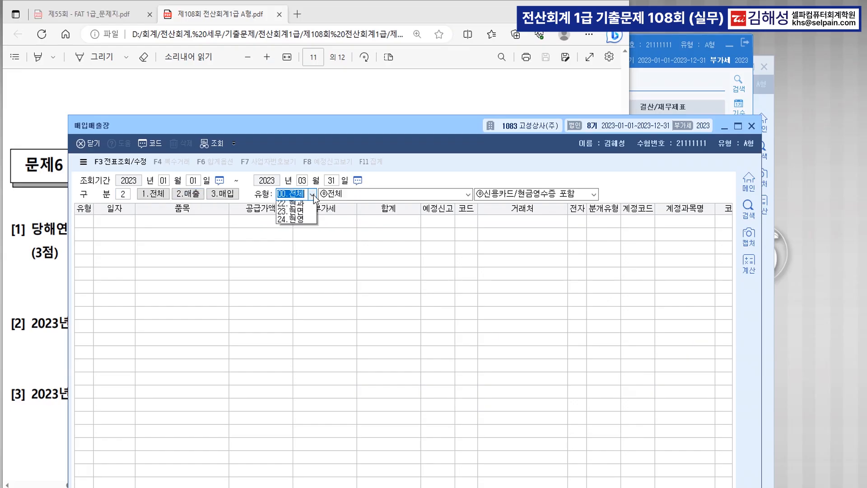
left_click(303, 260)
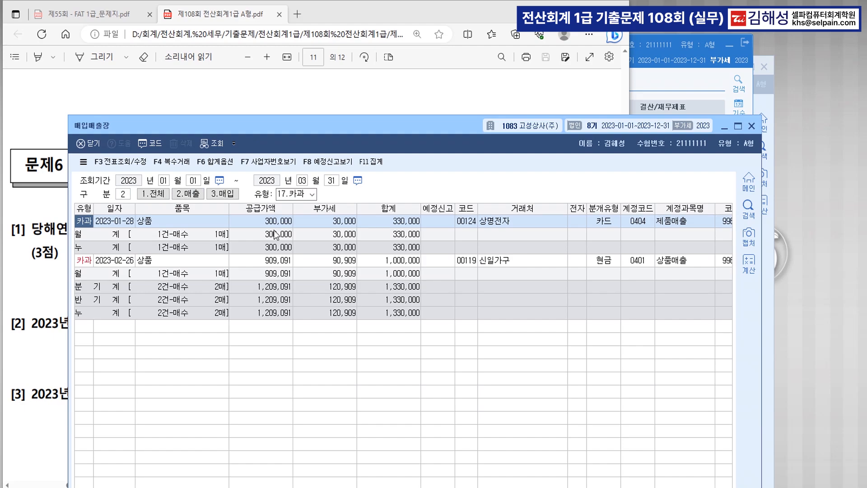
left_click(273, 286)
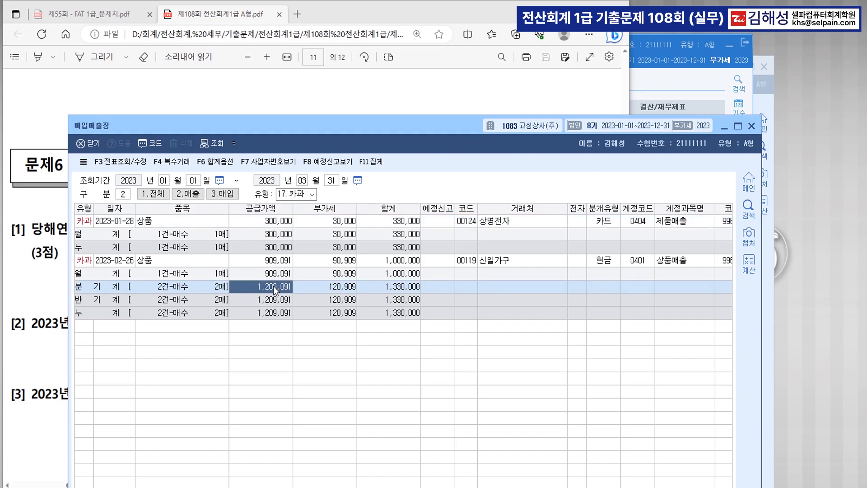
left_click(406, 288)
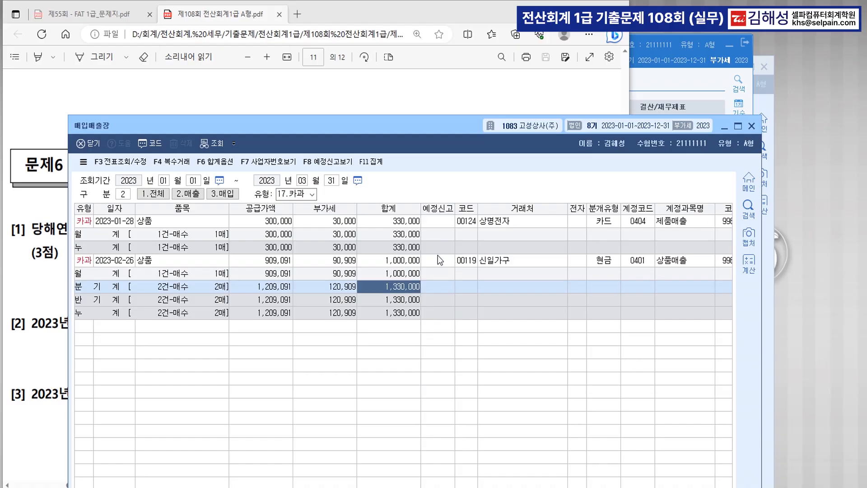
key("Right")
key("Right")
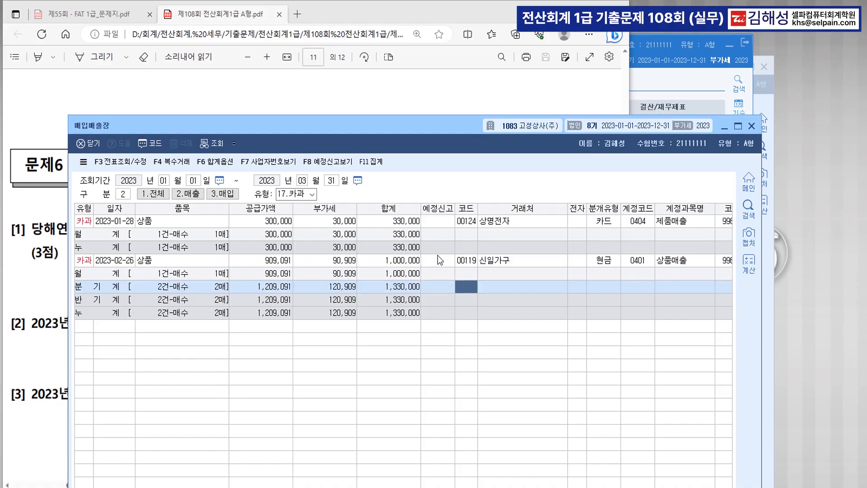
Step: Search the menu for the 부가가치세신고서 VAT return
key("ctrl+f")
type("ㅂㄱ기")
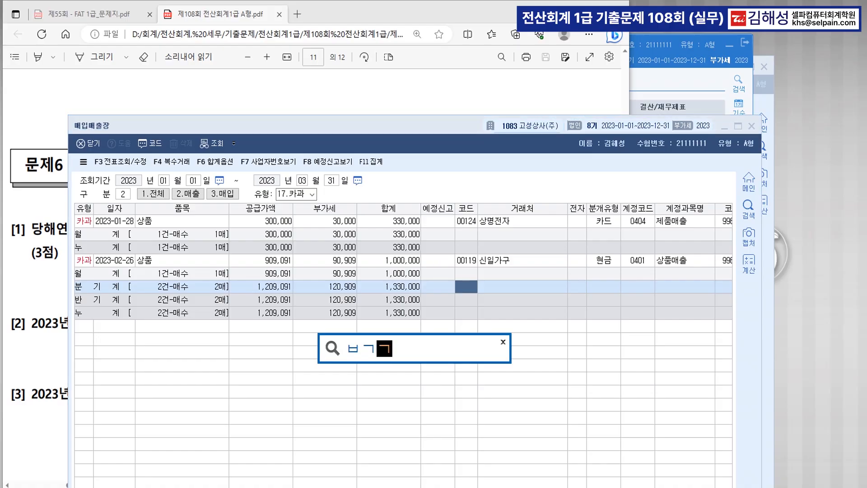
key("Return")
key("Escape")
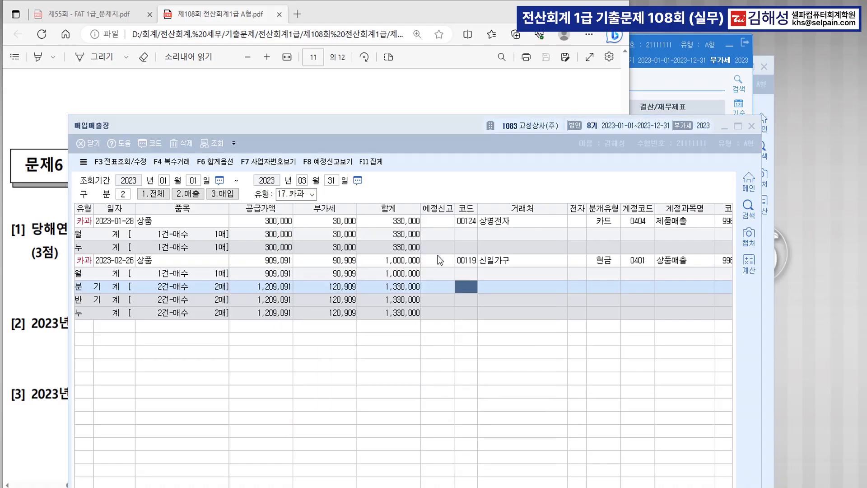
Step: Load the January–March VAT return and check line 3: card/cash-receipt sales 1,809,091, tax 180,909
type("1")
key("Return")
key("Return")
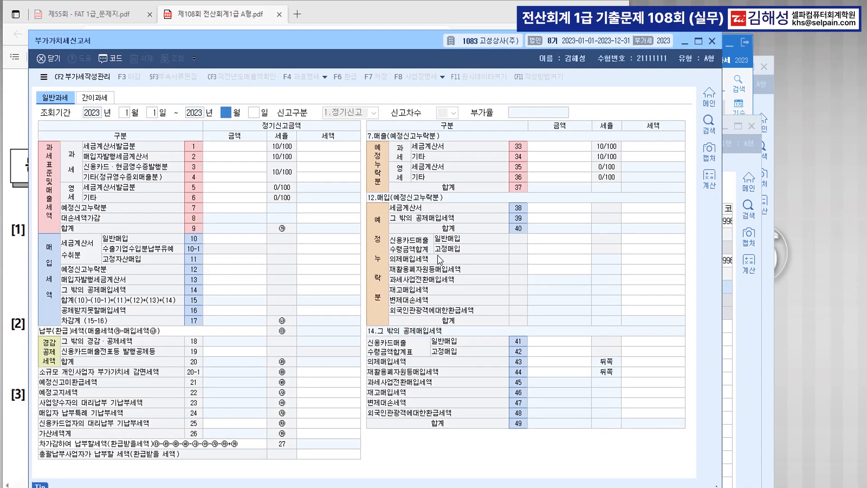
type("3")
key("Return")
key("Return")
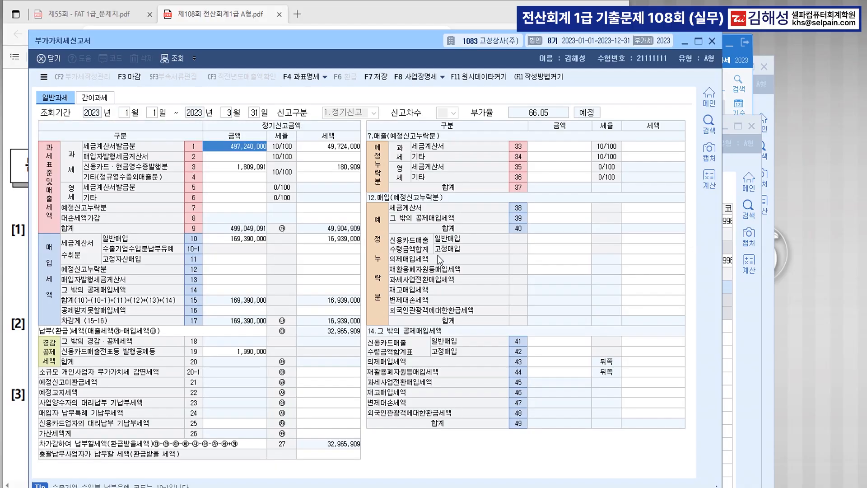
left_click(239, 168)
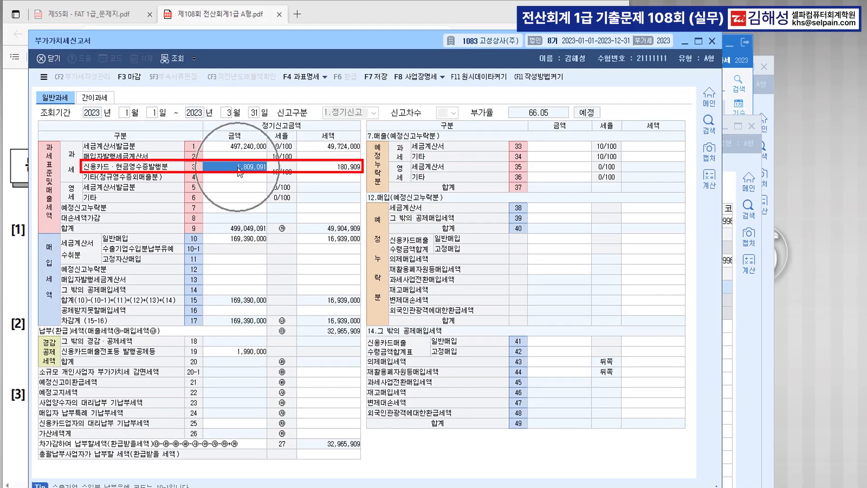
left_click(324, 168)
left_click(259, 169)
left_click(135, 170)
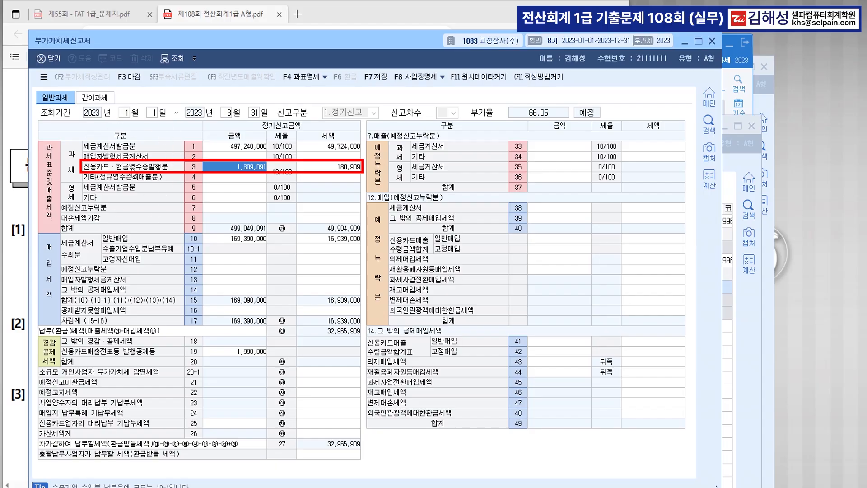
left_click(147, 177)
left_click(147, 176)
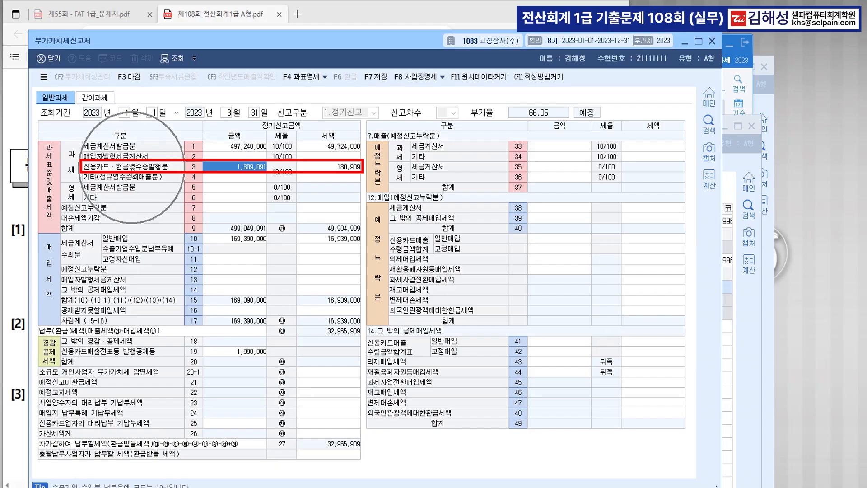
left_click(322, 169)
left_click(254, 172)
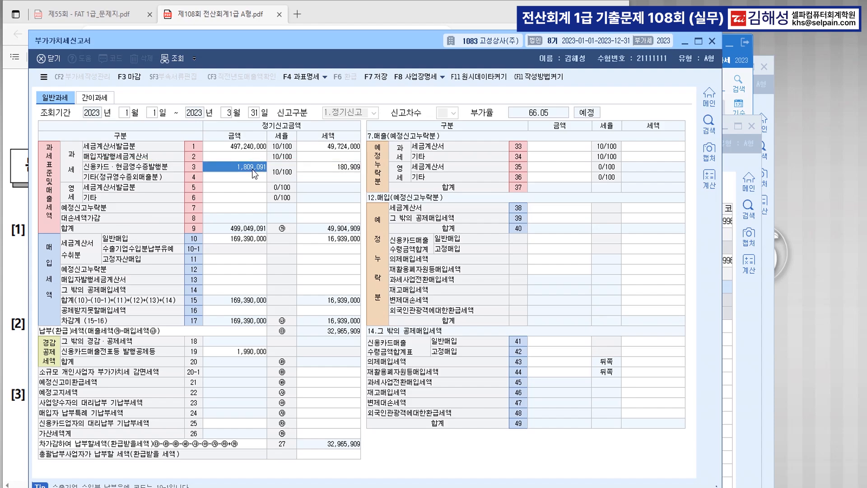
Step: List 22.현과 cash-receipt sales in the 매입매출장 for comparison, then go back to the exam PDF
left_click(490, 487)
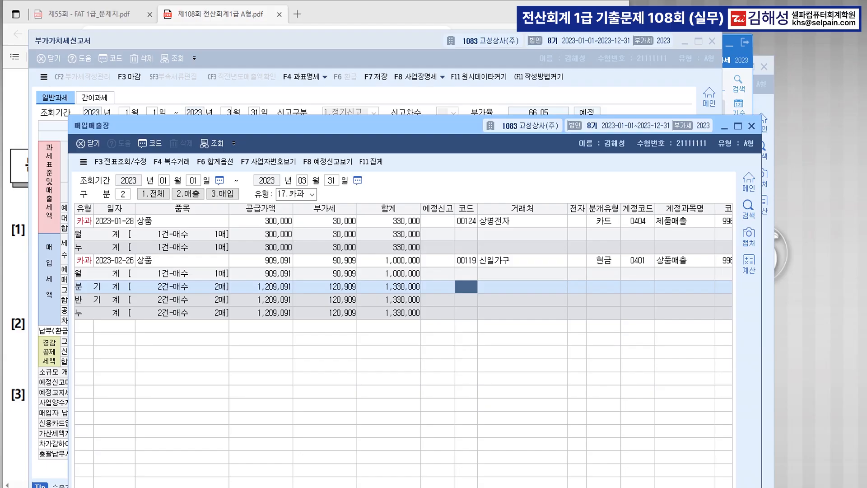
left_click(314, 194)
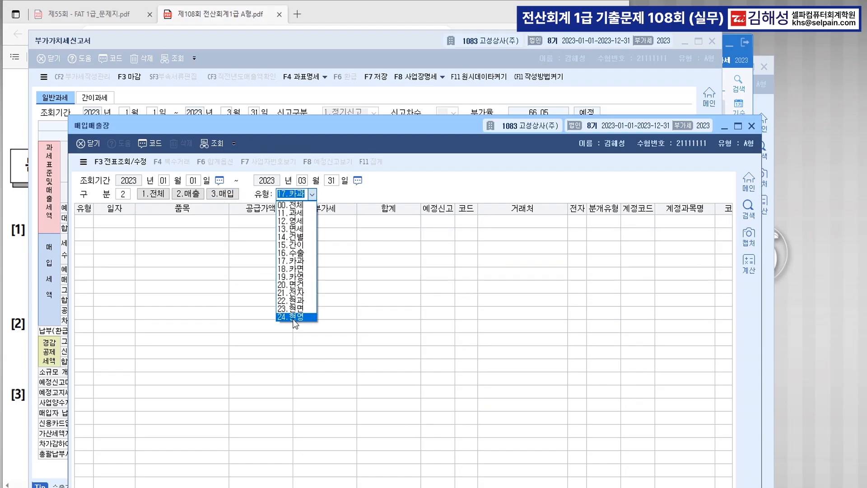
left_click(293, 300)
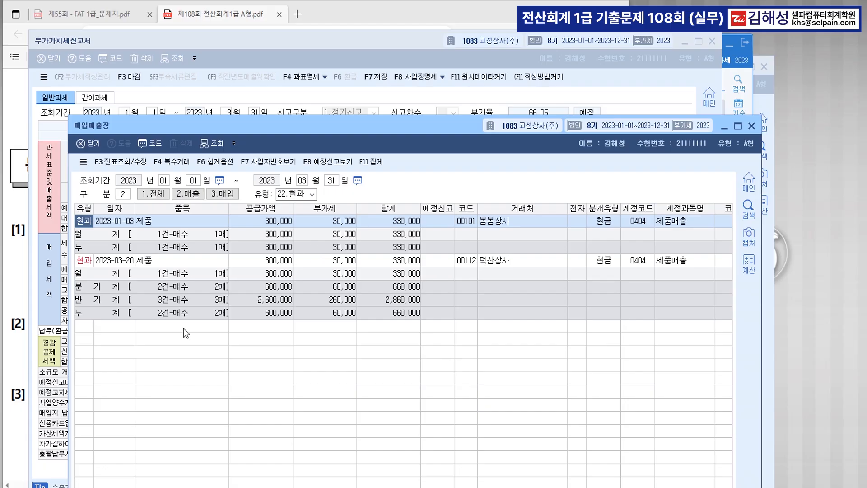
left_click(18, 291)
scroll(404, 324, "down", 3)
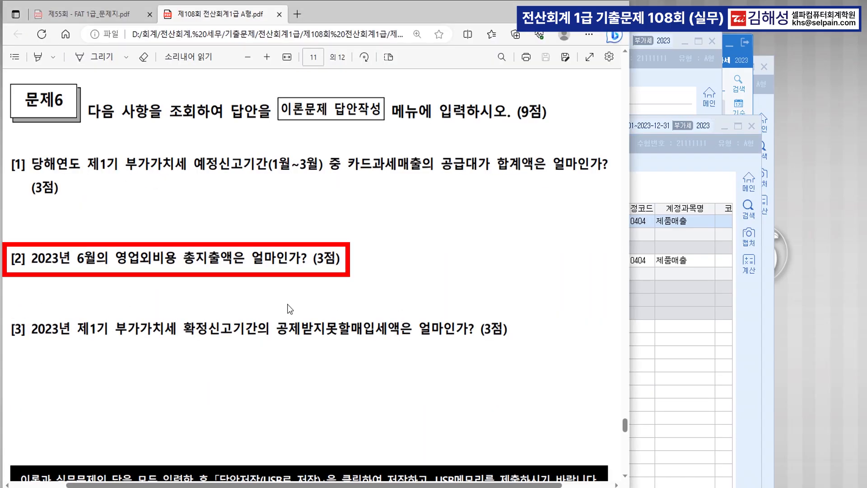
Step: Highlight the June 영업외비용 wording in exam question [2]
left_click_drag(72, 262, 195, 261)
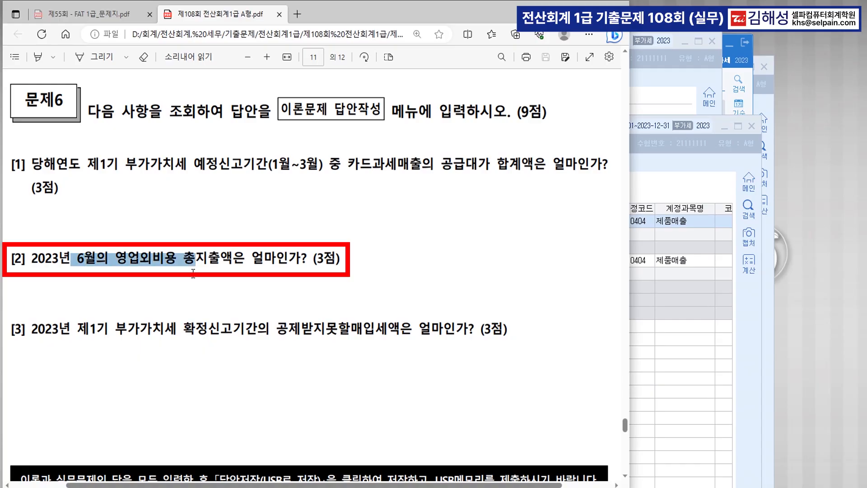
left_click(118, 281)
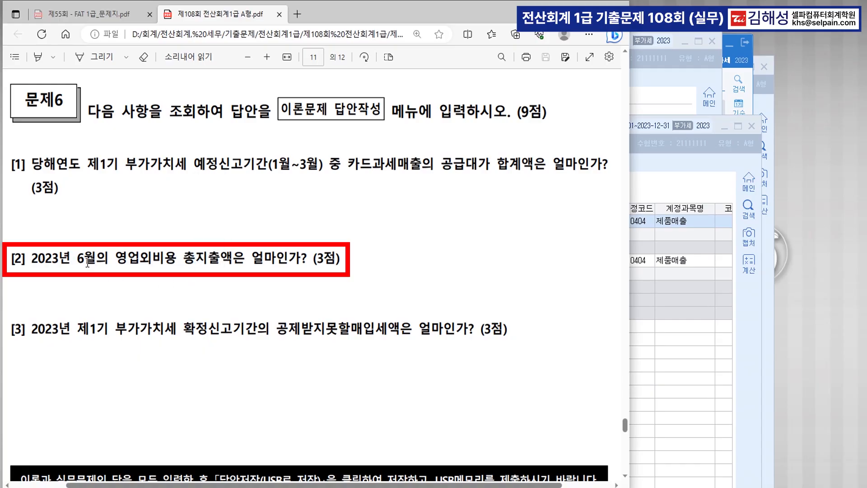
left_click_drag(77, 261, 109, 262)
left_click(117, 281)
Step: Open the 일계표(월계표) report via the ㅇㄱㅍ menu search for 2023-06-01 to 06-30
left_click(675, 324)
key("ctrl+f")
type("ㅇㄱㅍ")
key("Return")
key("Return")
type("6")
key("Return")
key("Return")
type("6")
key("Return")
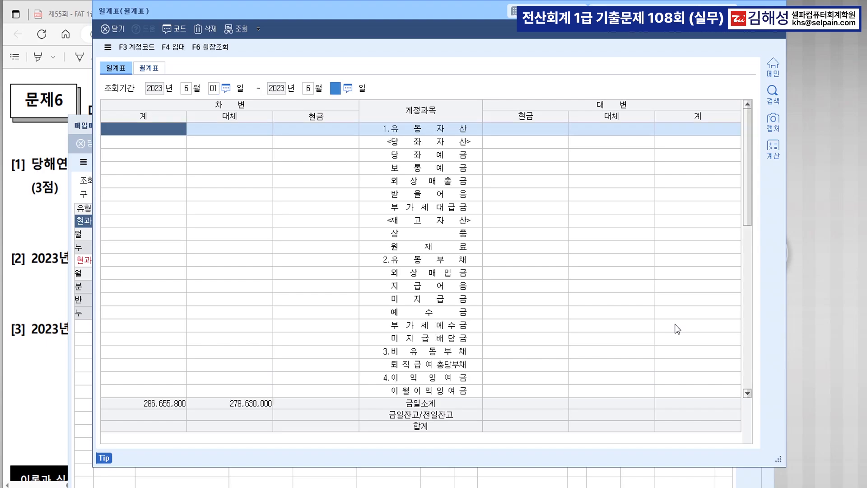
key("Return")
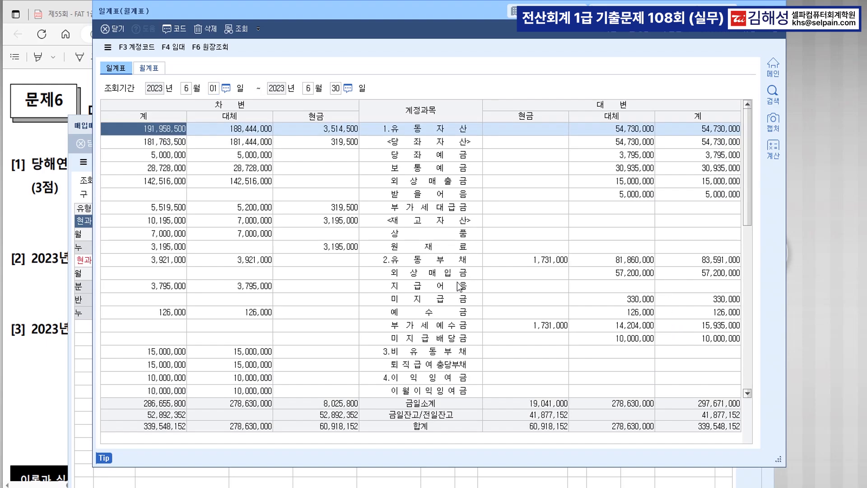
Step: Read June's 8.영업외비용 total of 131,000 in the daily summary
scroll(459, 286, "down", 7)
scroll(442, 262, "down", 3)
left_click(434, 376)
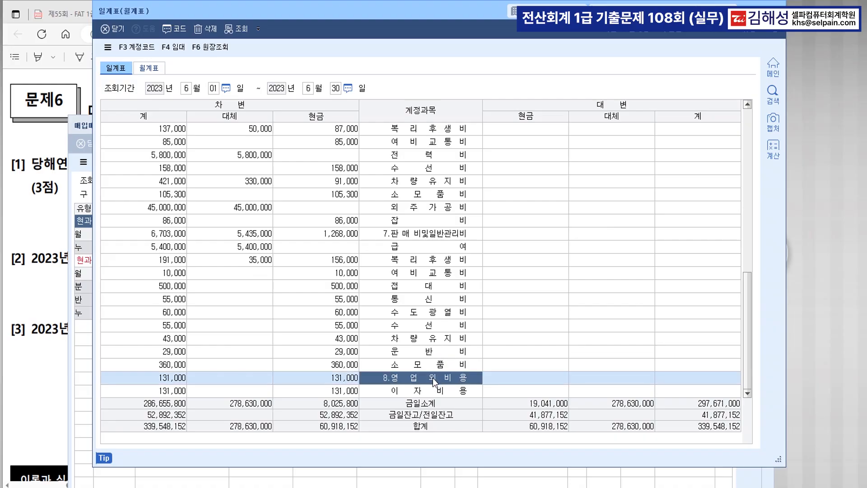
left_click(167, 381)
key("ctrl")
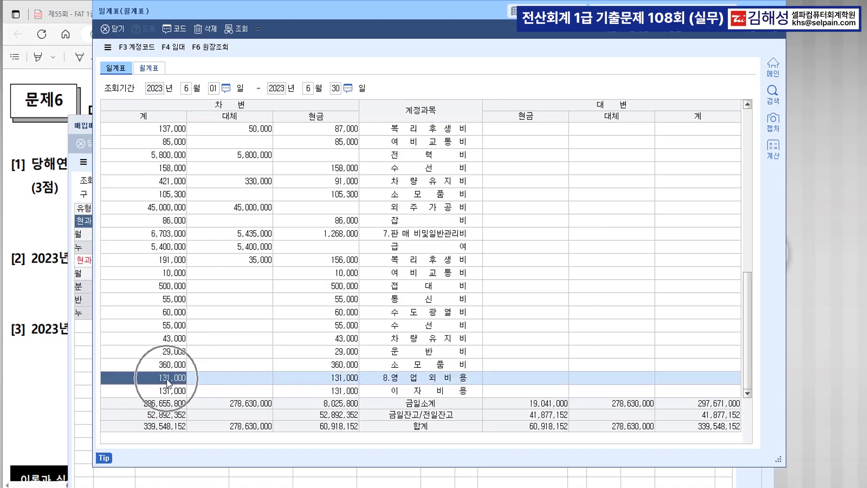
key("ctrl")
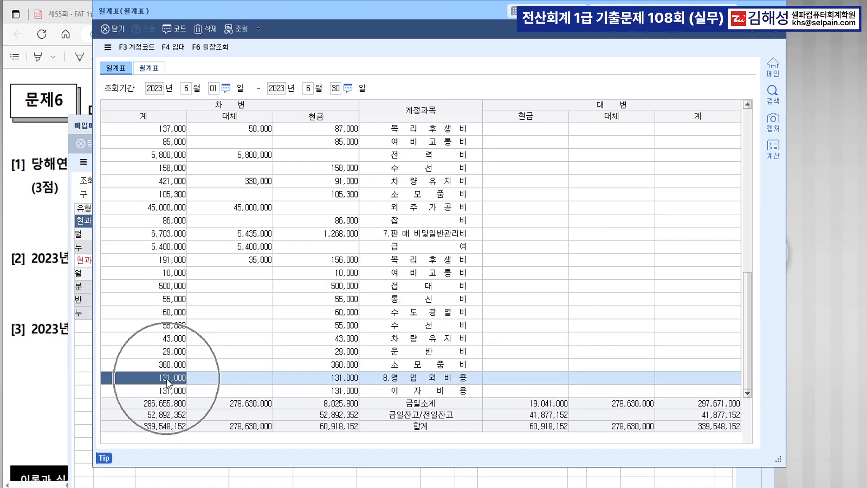
Step: Confirm 8.영업외비용 131,000 on the 월계표 tab for 06~06, then return to the question sheet
left_click(154, 69)
type("0606")
scroll(426, 238, "down", 10)
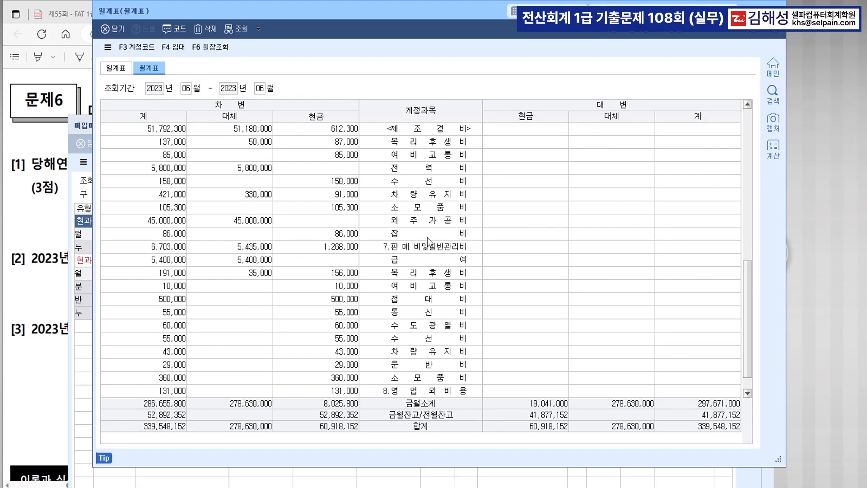
left_click(354, 377)
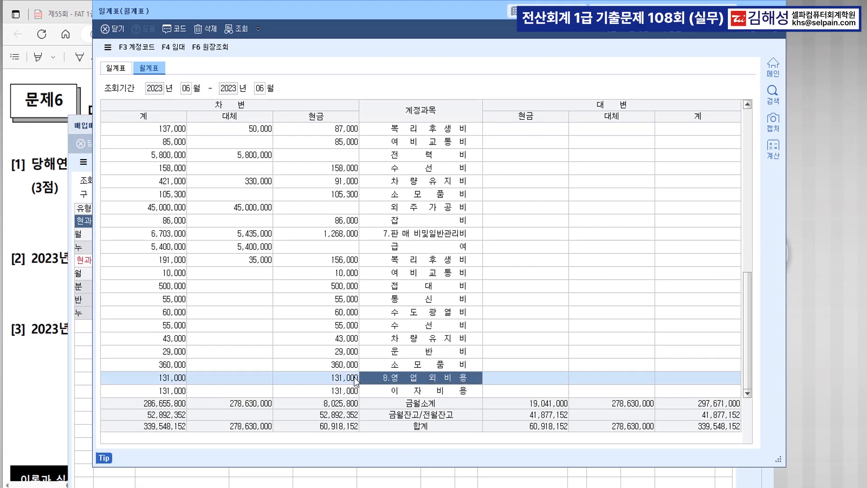
left_click(170, 378)
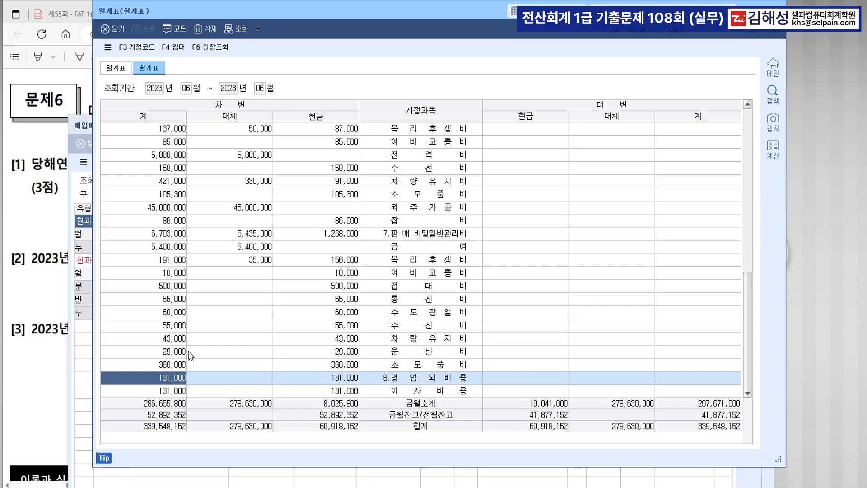
left_click(438, 378)
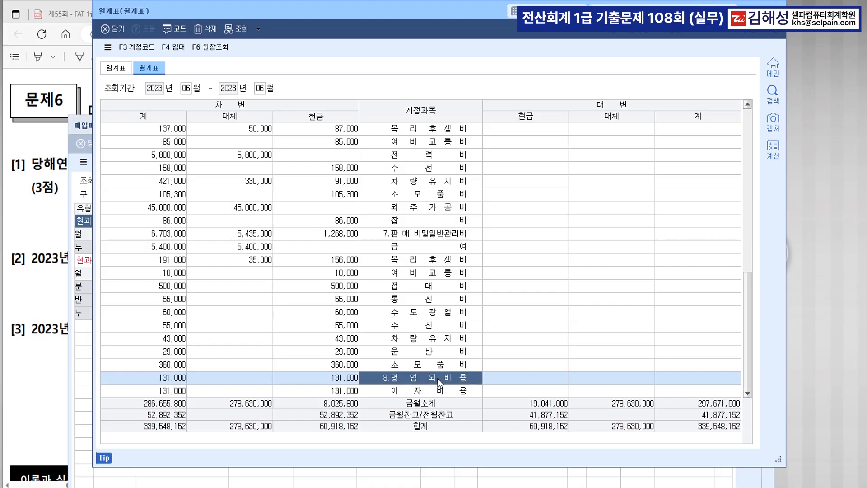
left_click(433, 235)
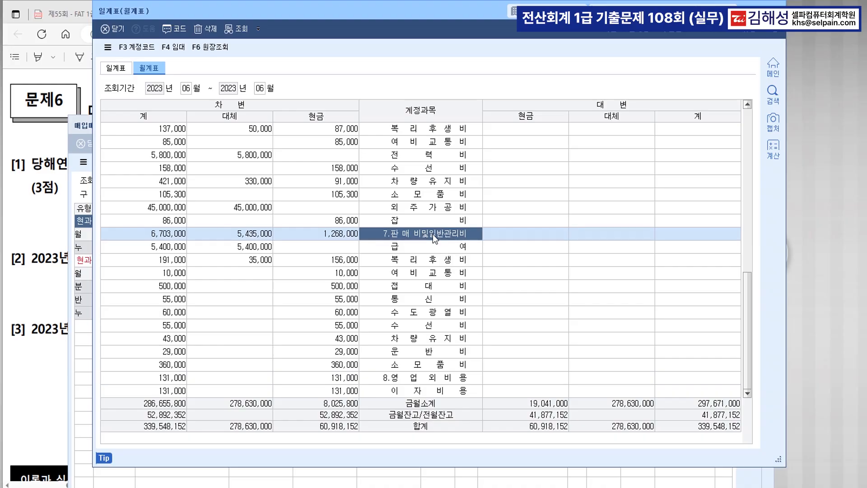
left_click(129, 17)
left_click(54, 364)
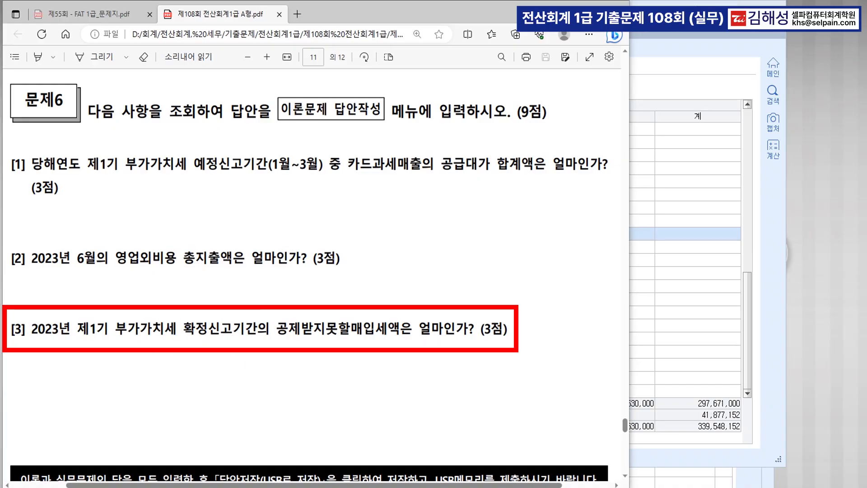
Step: Save the VAT return data and reload it for April–June 2023
key("alt+Tab")
key("Escape")
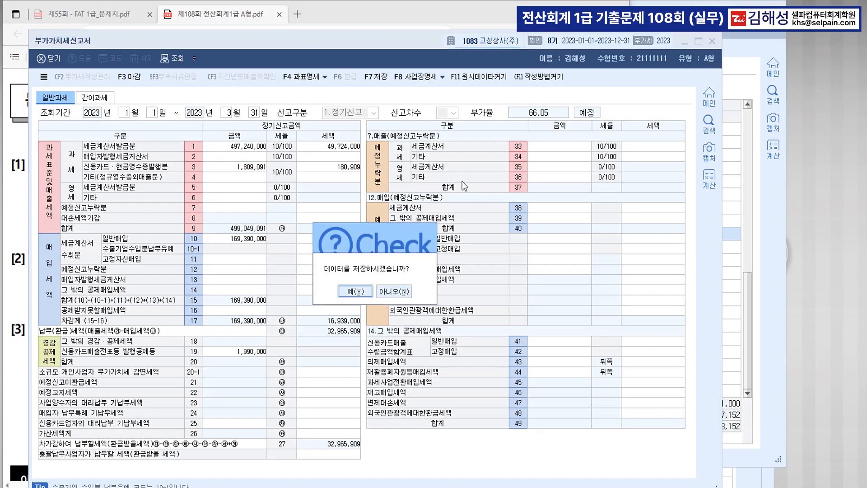
key("Return")
type("4")
key("Return")
key("Return")
type("6")
key("Return")
key("Return")
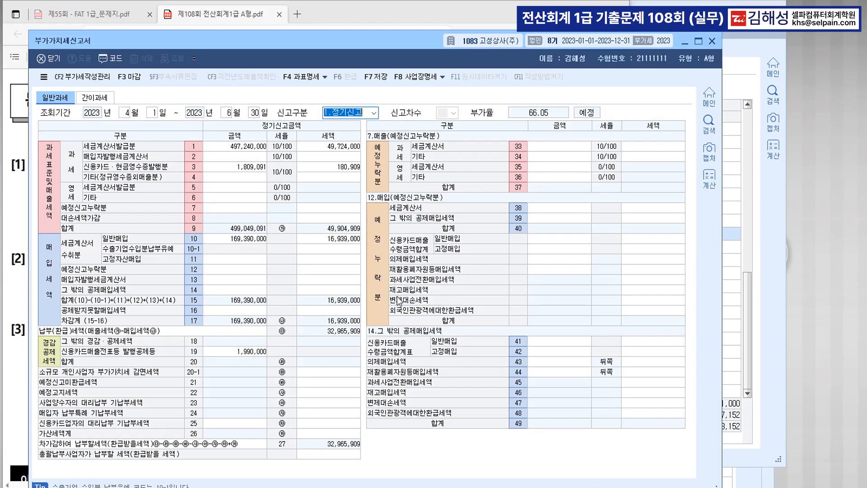
key("Return")
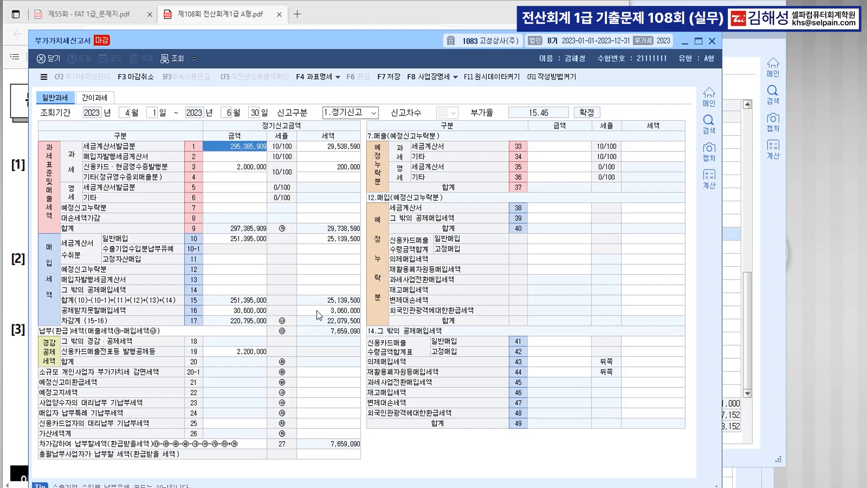
Step: Match row 16 공제받지못할매입세액 tax 3,060,000 against question [3], then open the 매입매출장
left_click(235, 310)
left_click(336, 313)
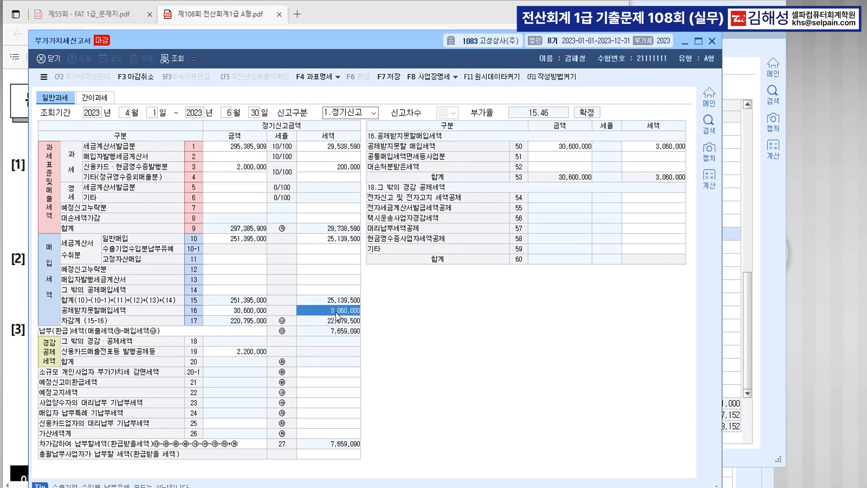
left_click(335, 313)
left_click(335, 313)
left_click(22, 377)
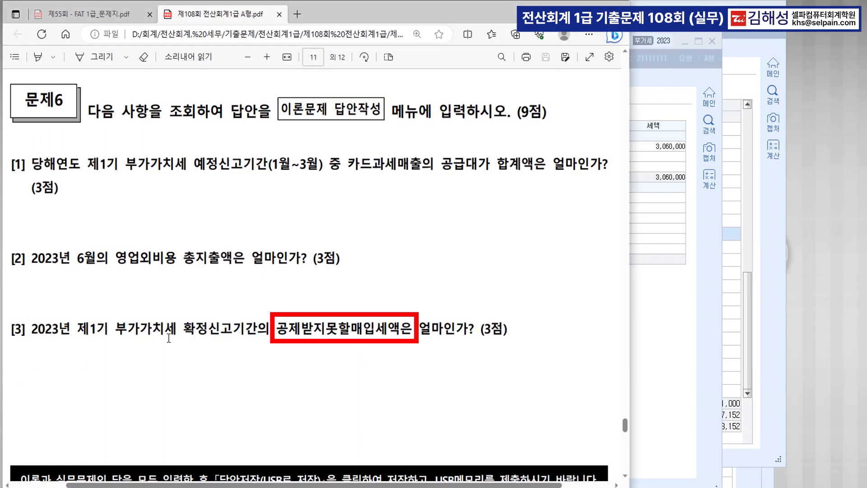
left_click_drag(338, 331, 403, 332)
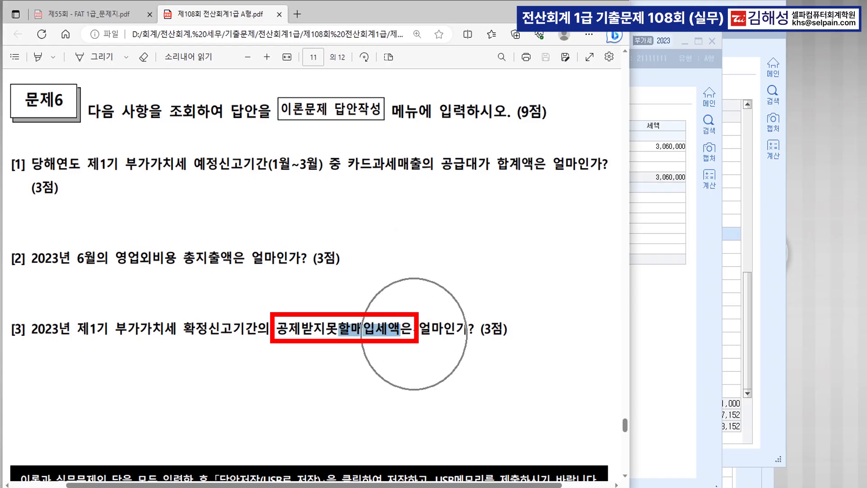
left_click(643, 304)
left_click(340, 310)
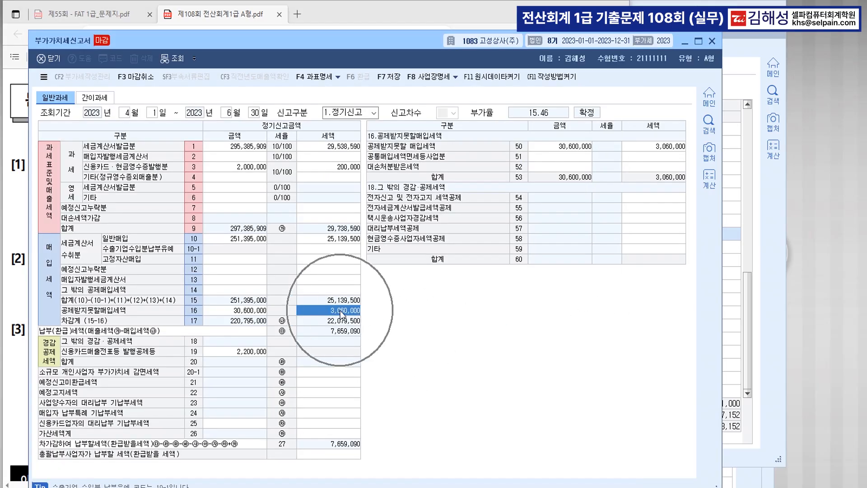
left_click(340, 310)
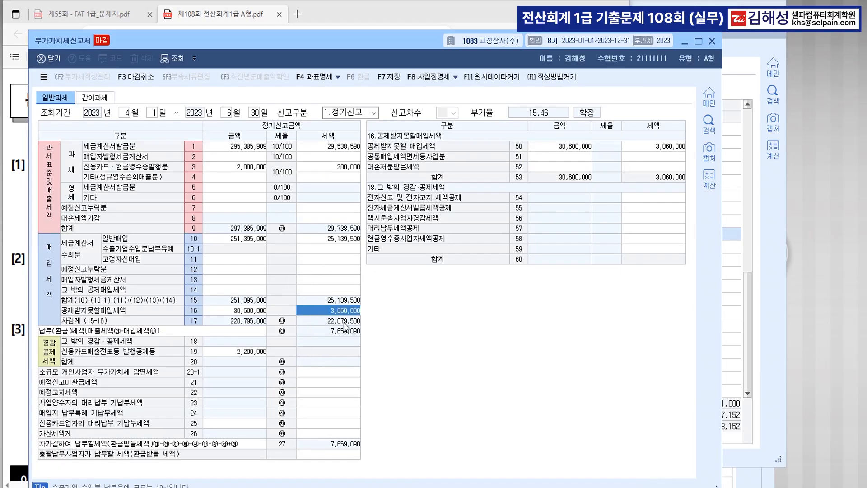
key("ctrl+Tab")
left_click(164, 180)
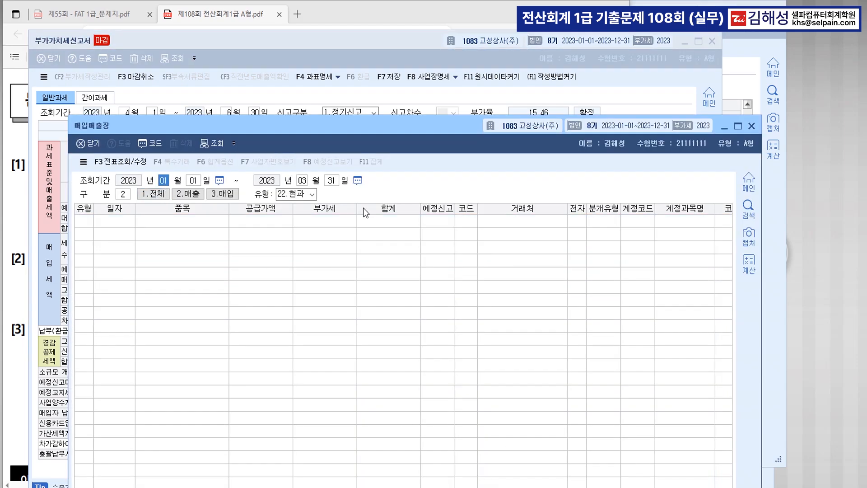
Step: Filter the ledger to April–June 3.매입 type 54.불공 and confirm quarterly VAT of 3,060,000
type("04")
key("Return")
type("06")
key("Return")
type("3")
key("Return")
left_click(312, 194)
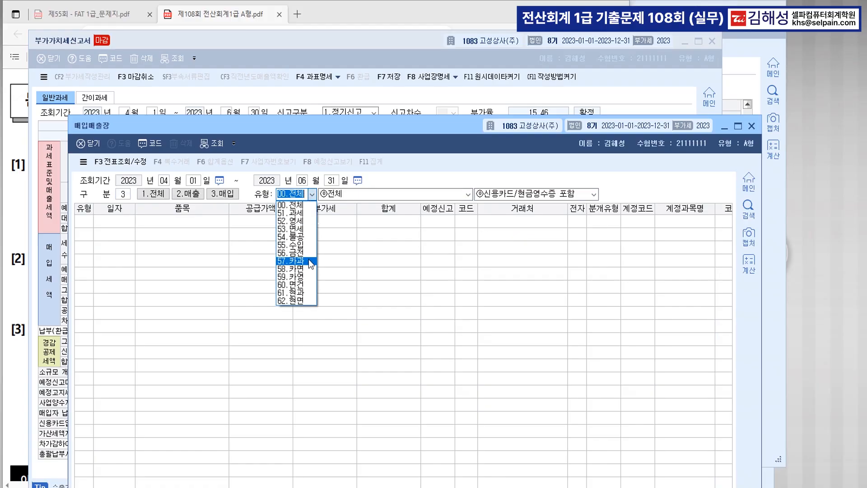
left_click(307, 237)
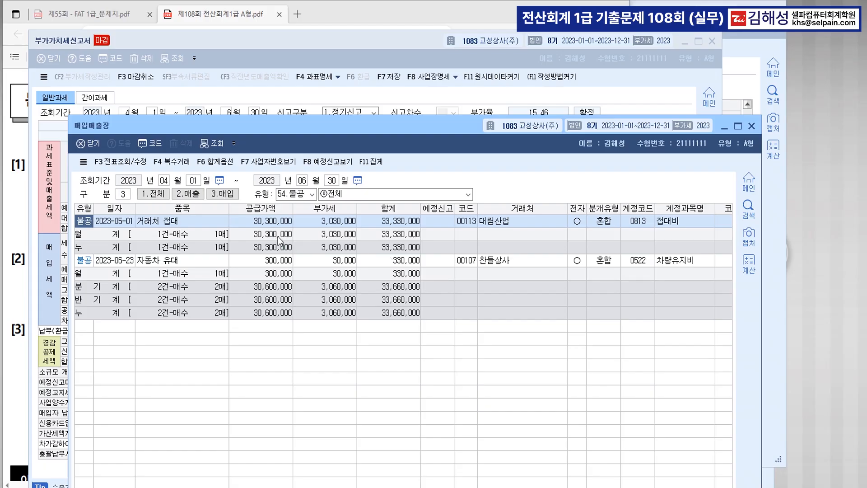
left_click(267, 284)
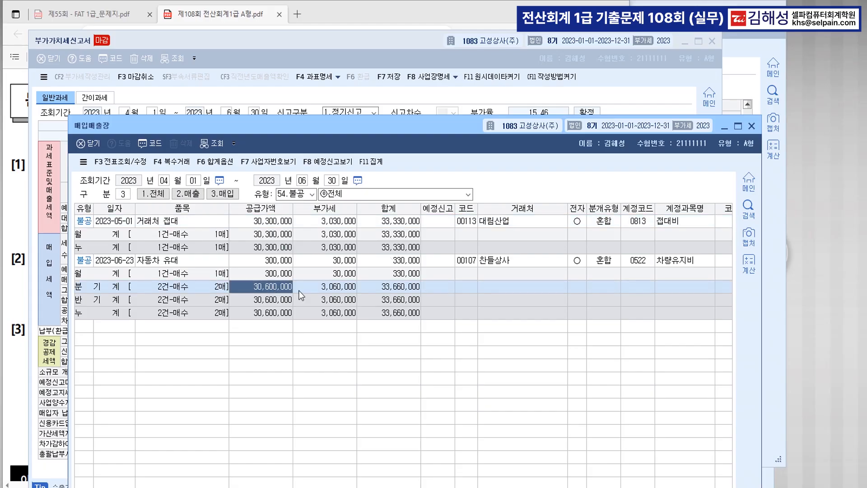
left_click(392, 289)
left_click(344, 289)
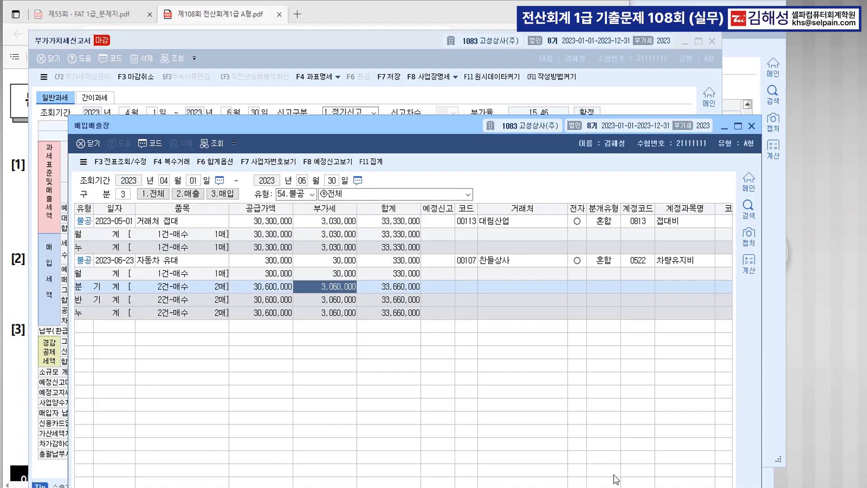
key("alt+Tab")
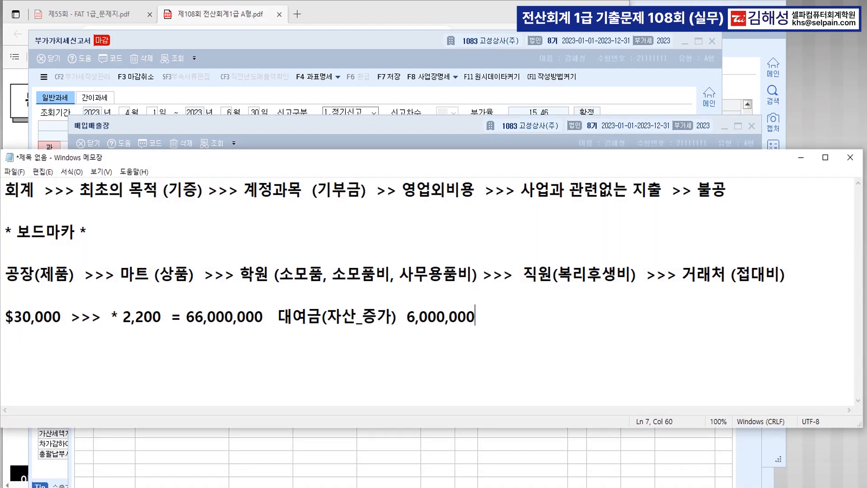